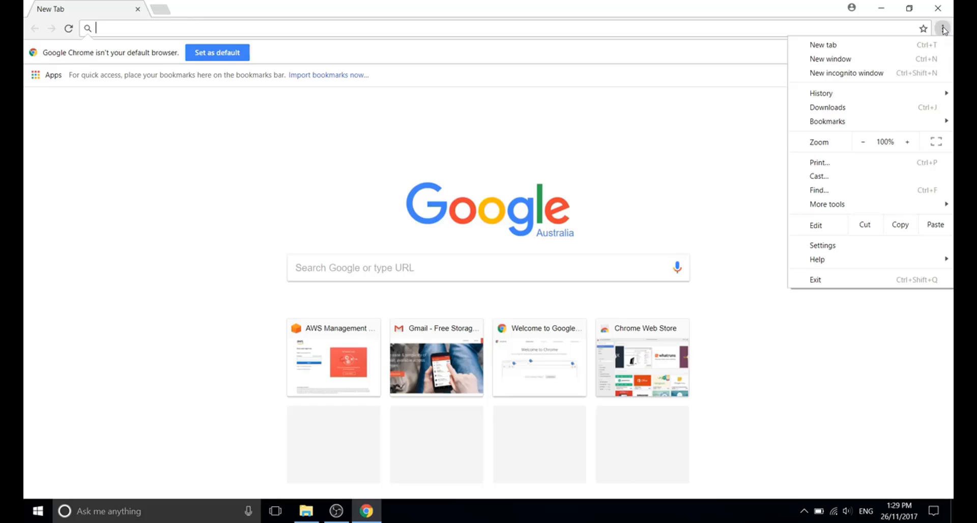
# Load google.com in a new incognito window and choose Create account from the sign-in page.
pyautogui.click(840, 70)
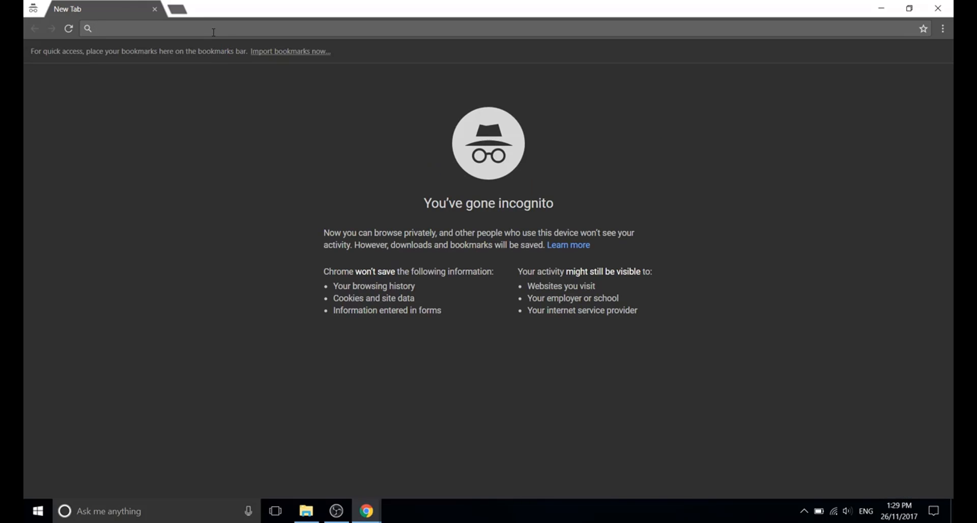
pyautogui.write('google.com')
pyautogui.press('Return')
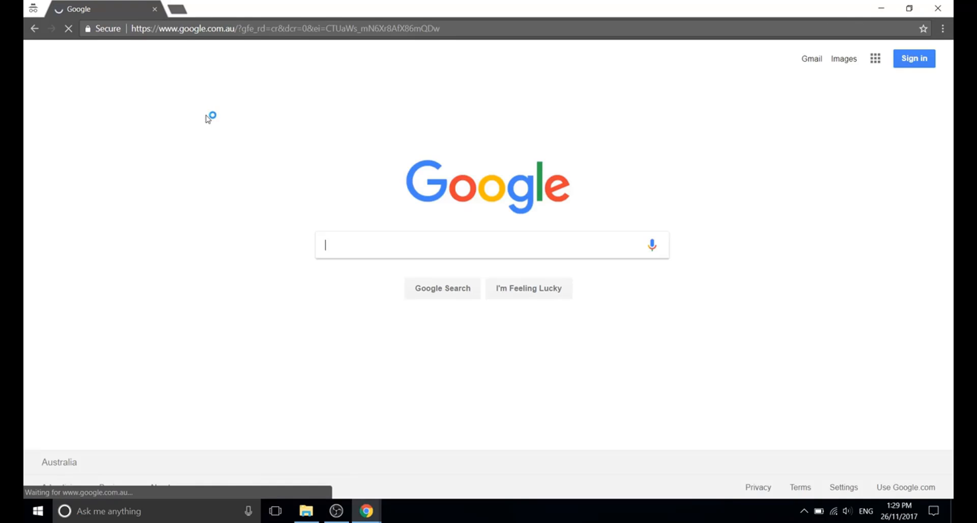
pyautogui.click(913, 61)
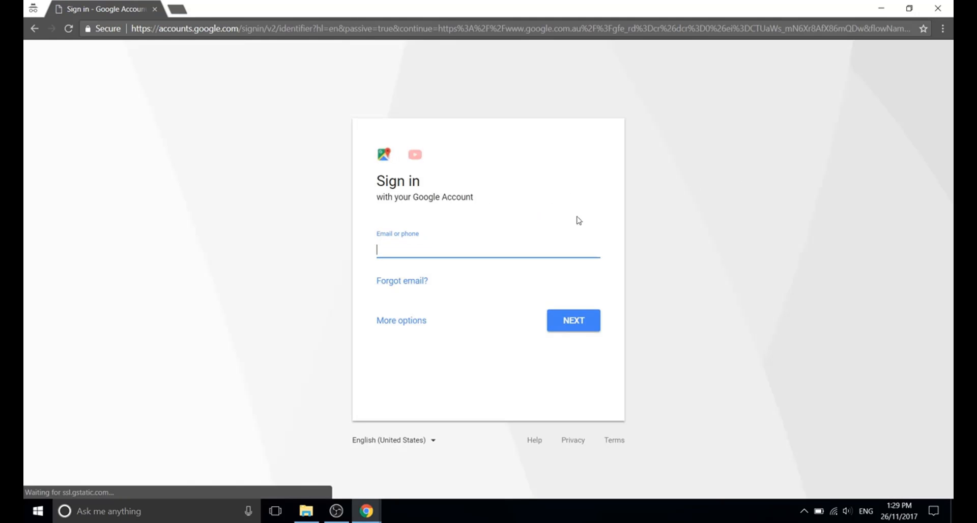
pyautogui.click(396, 322)
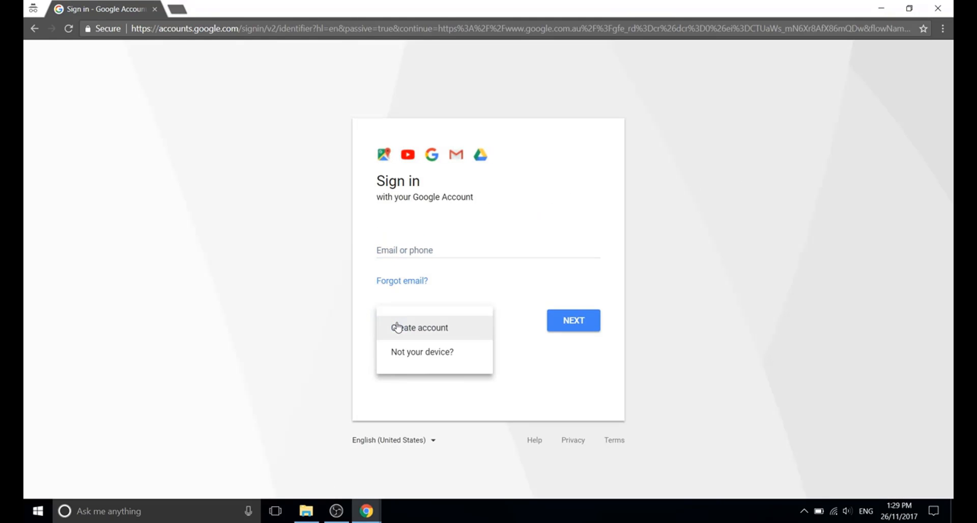
pyautogui.click(433, 334)
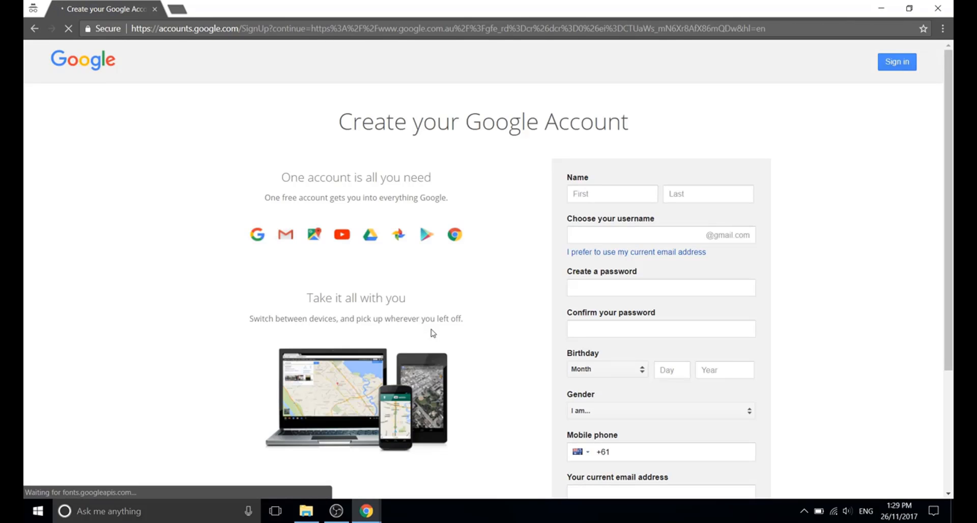
# Enter the first and last name and a username, editing it after it's flagged as taken.
pyautogui.click(592, 197)
pyautogui.write('A')
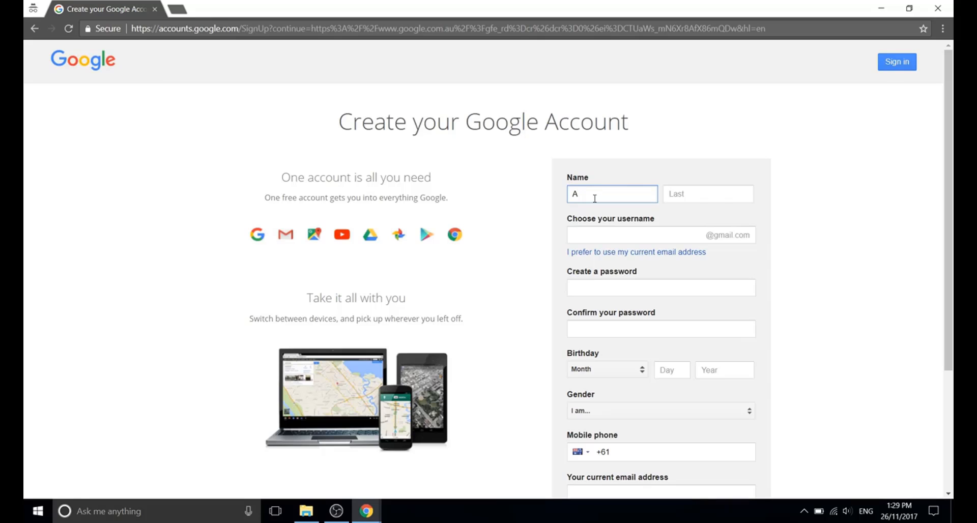
pyautogui.write('WS')
pyautogui.press('Tab')
pyautogui.write('T')
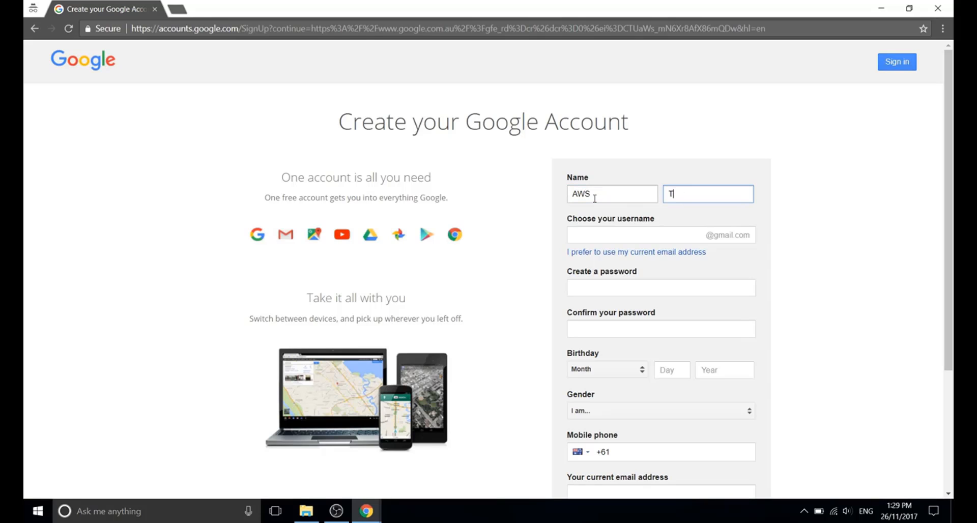
pyautogui.write('est')
pyautogui.click(595, 236)
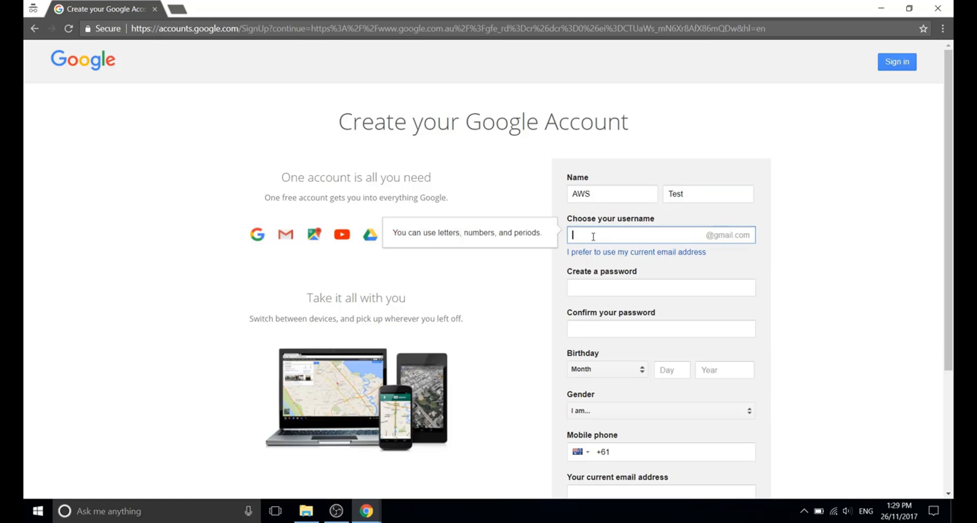
pyautogui.click(604, 289)
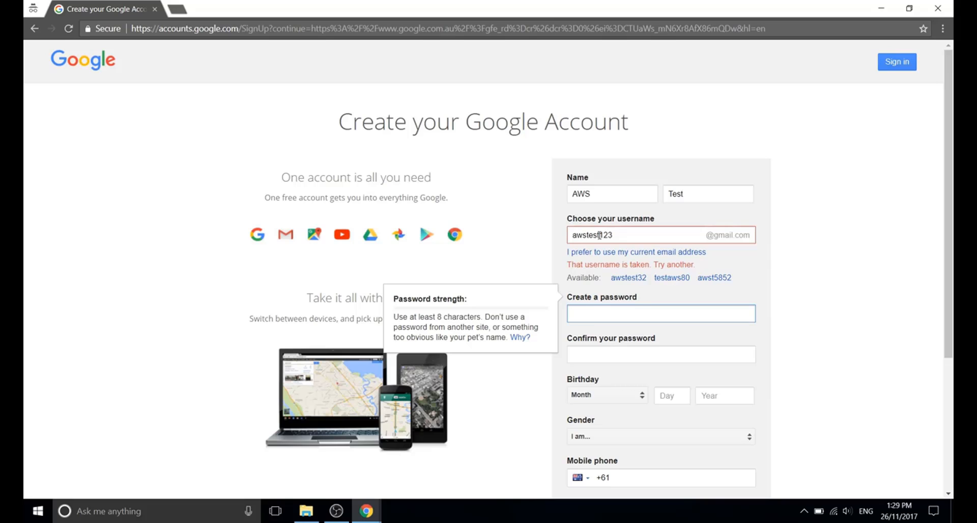
pyautogui.click(600, 235)
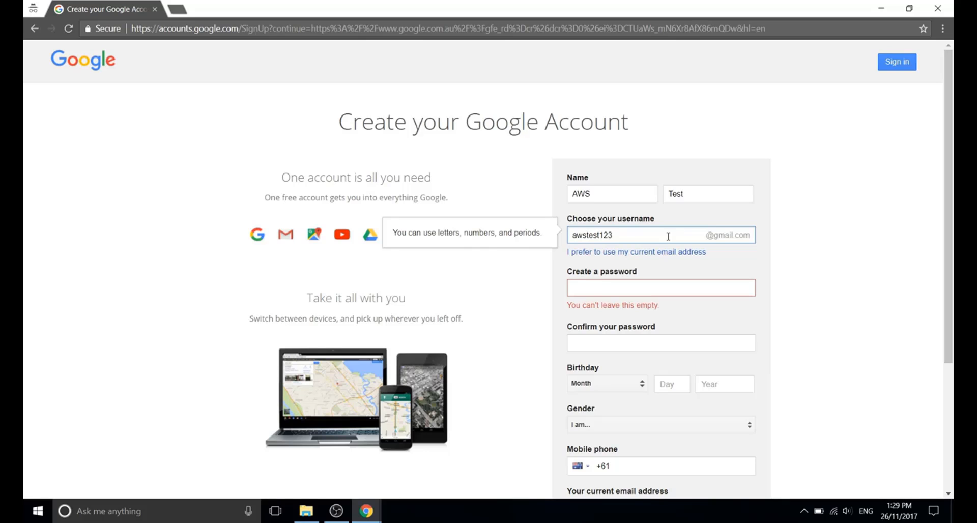
pyautogui.write('ti')
pyautogui.click(822, 320)
# Enter the account password and confirm it.
pyautogui.click(621, 290)
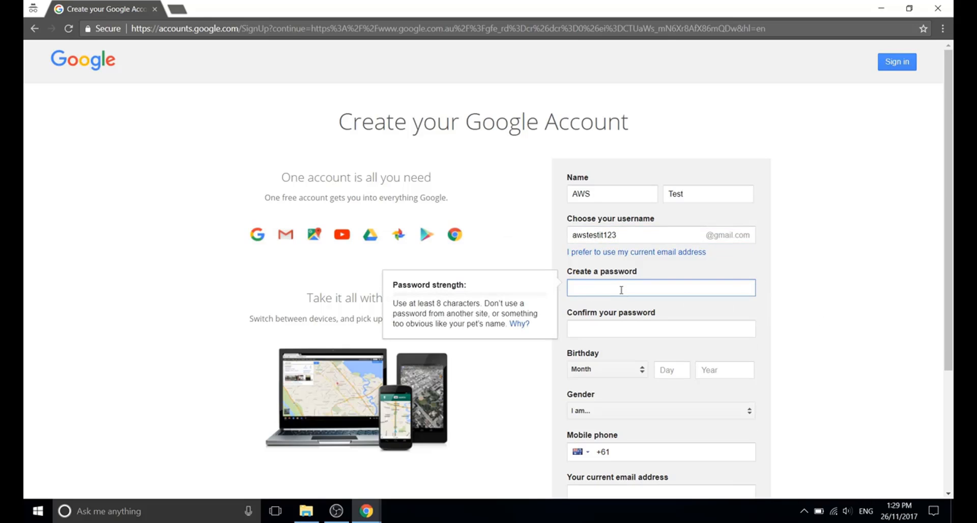
pyautogui.write('•••••••••')
pyautogui.press('Tab')
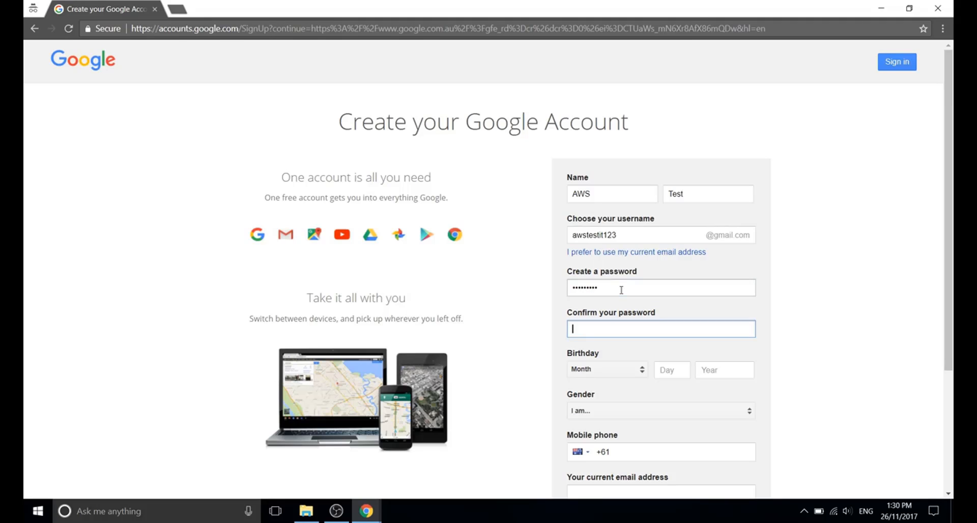
pyautogui.write('••••••••')
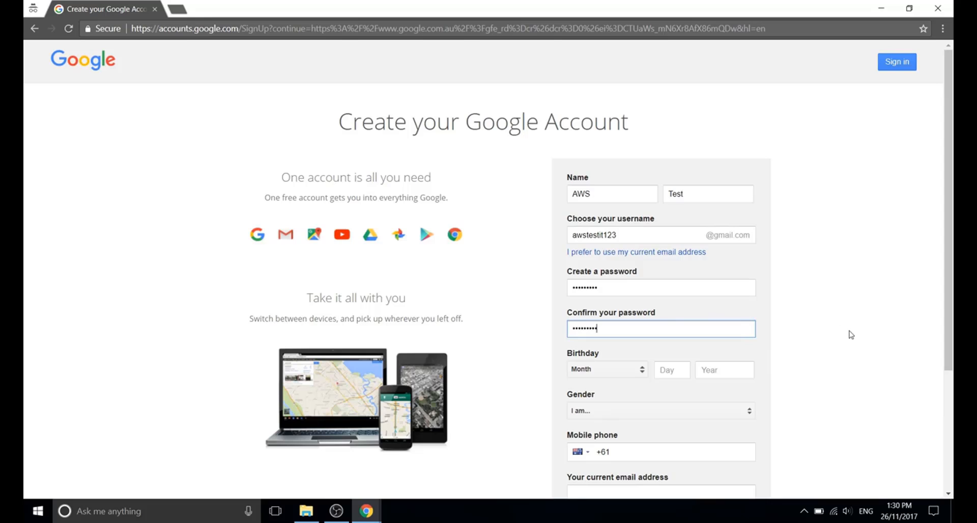
# Set the birthday to May 3, 1990 and the gender to Male.
pyautogui.click(595, 376)
pyautogui.click(594, 383)
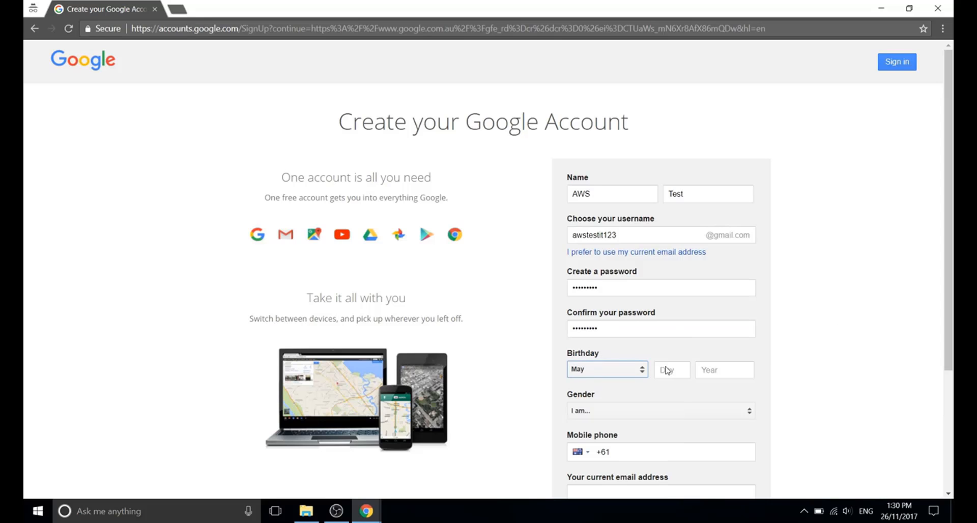
pyautogui.click(668, 372)
pyautogui.write('3')
pyautogui.click(710, 370)
pyautogui.write('1990')
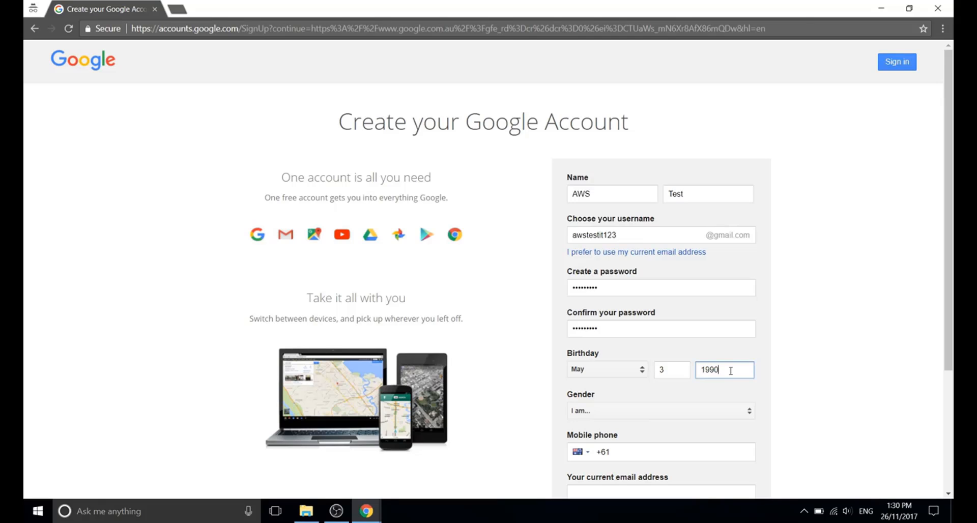
pyautogui.click(667, 417)
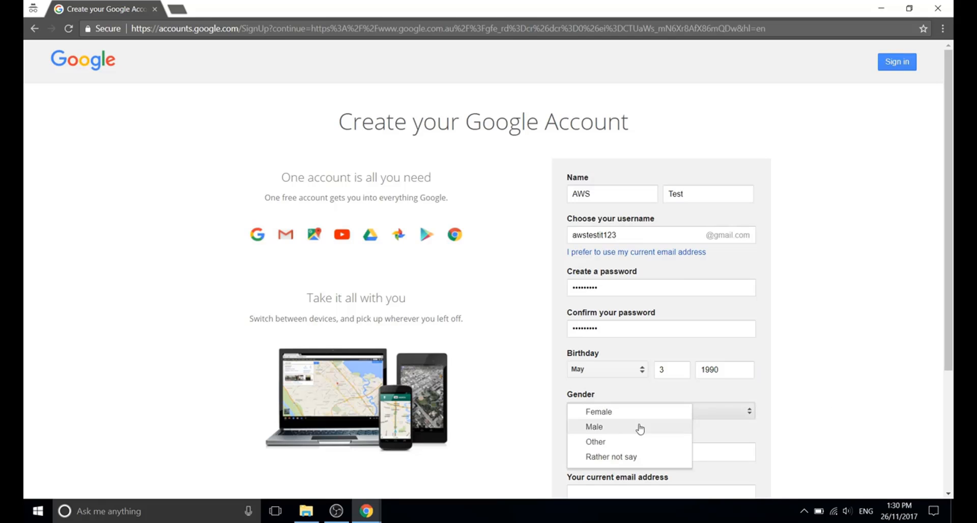
pyautogui.click(639, 429)
# Fill the mobile phone number and contact email from saved autofill suggestions.
pyautogui.click(627, 453)
pyautogui.press('BackSpace')
pyautogui.press('BackSpace')
pyautogui.press('BackSpace')
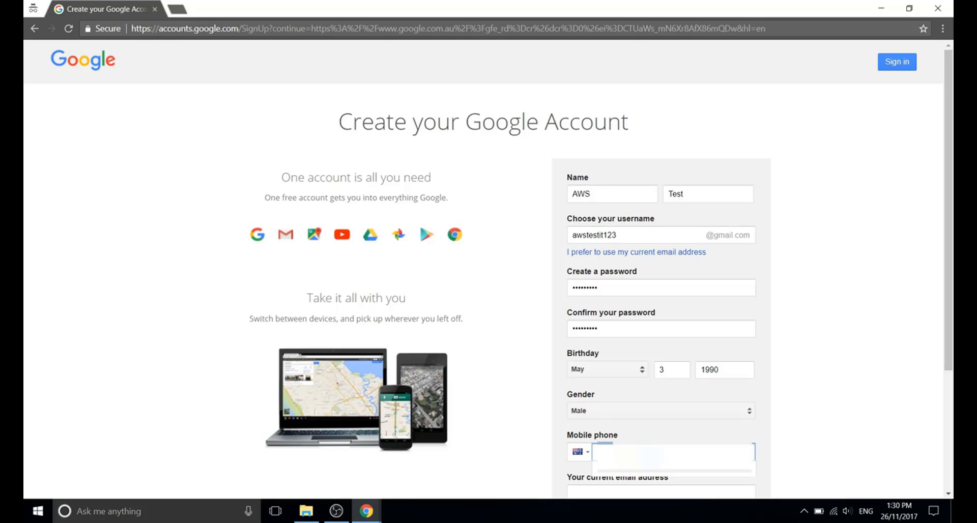
pyautogui.click(713, 470)
pyautogui.click(831, 427)
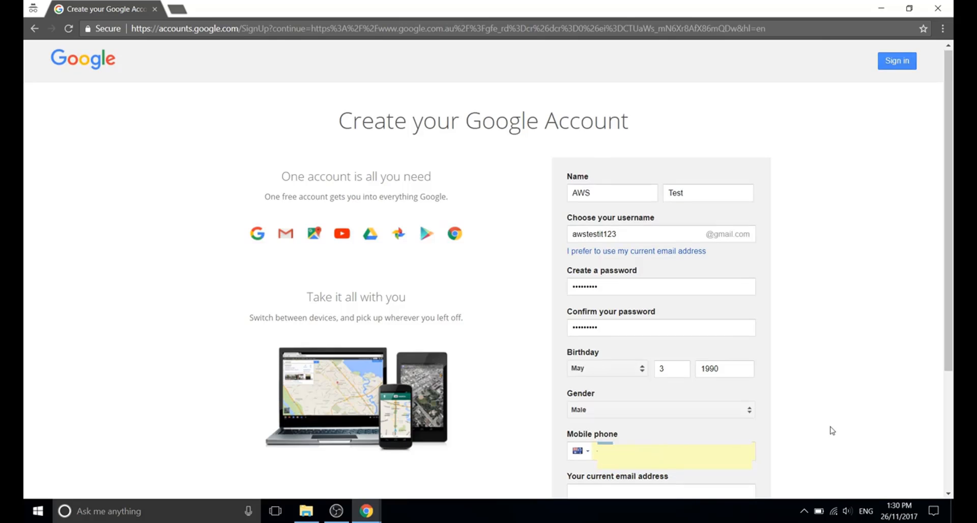
pyautogui.scroll(-3, 831, 427)
pyautogui.click(596, 326)
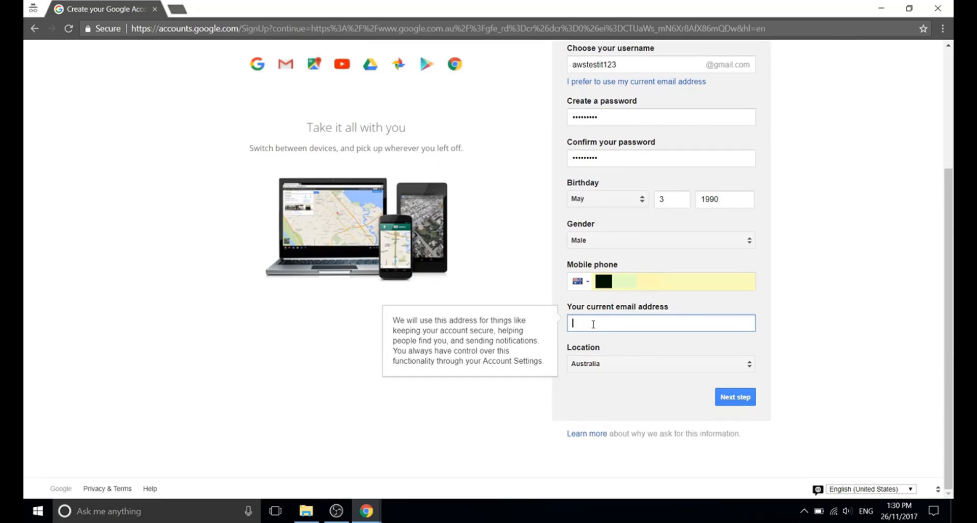
pyautogui.click(593, 324)
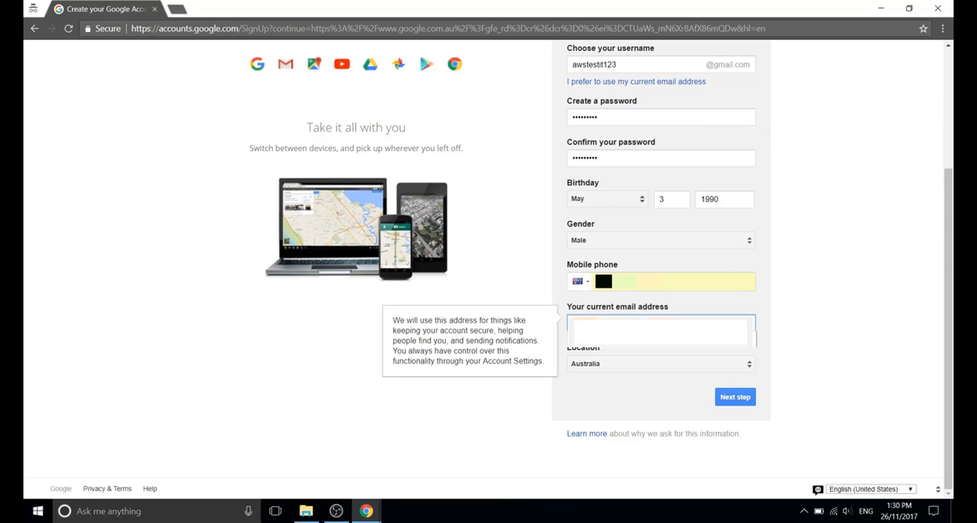
pyautogui.click(657, 331)
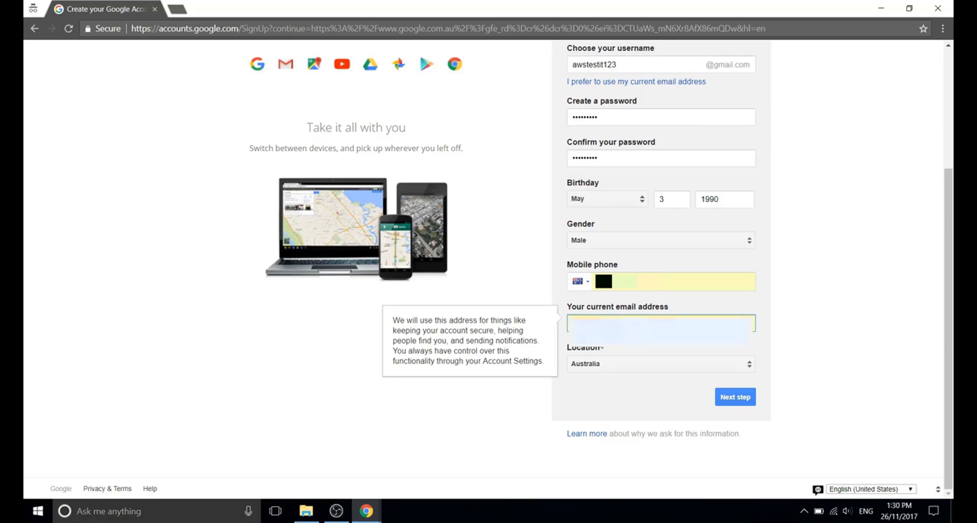
pyautogui.click(835, 338)
# Submit the form, agree to the privacy terms, and select the new Gmail address on the welcome page.
pyautogui.click(734, 397)
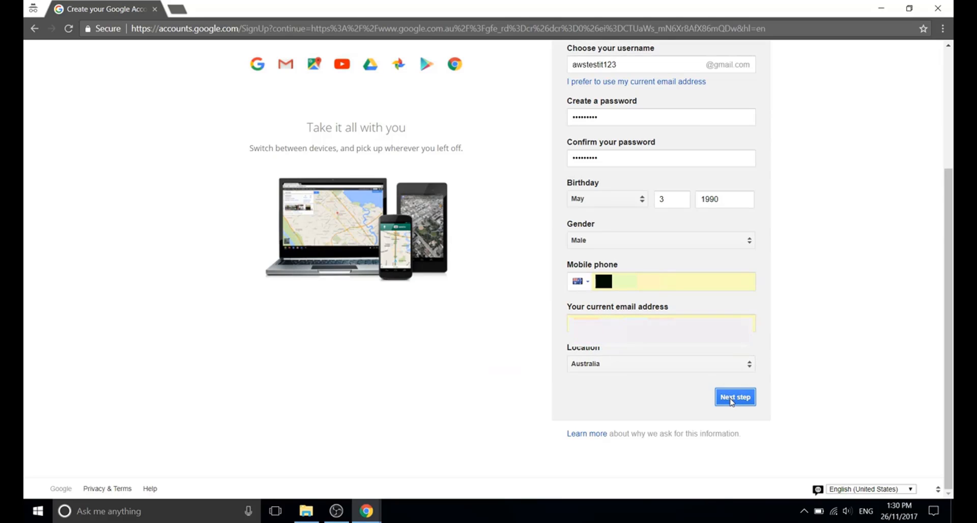
pyautogui.click(487, 427)
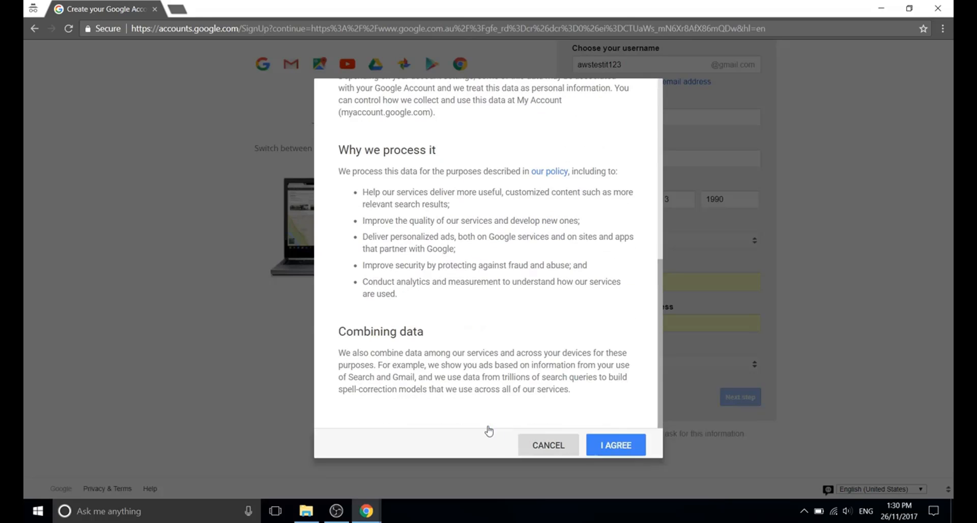
pyautogui.click(615, 446)
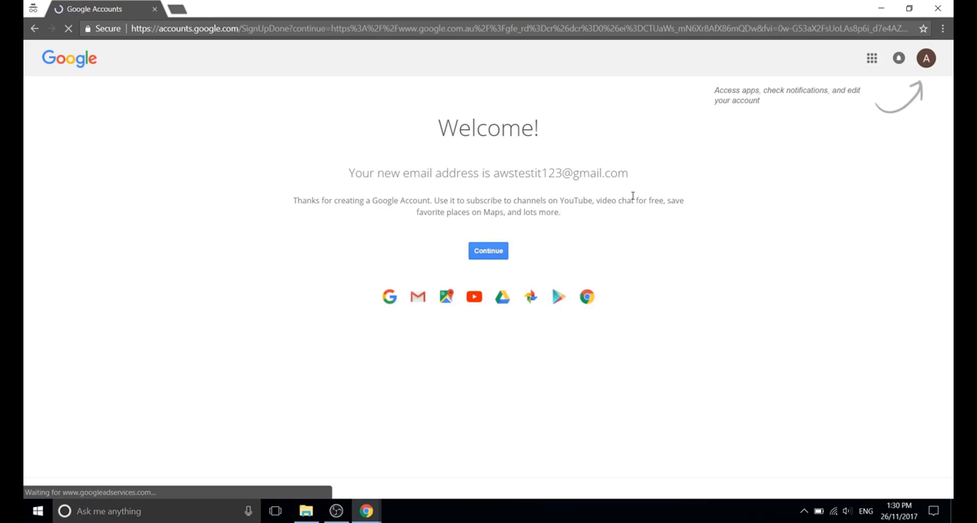
pyautogui.moveTo(631, 176); pyautogui.dragTo(496, 180)
pyautogui.hotkey('ctrl', 'c')
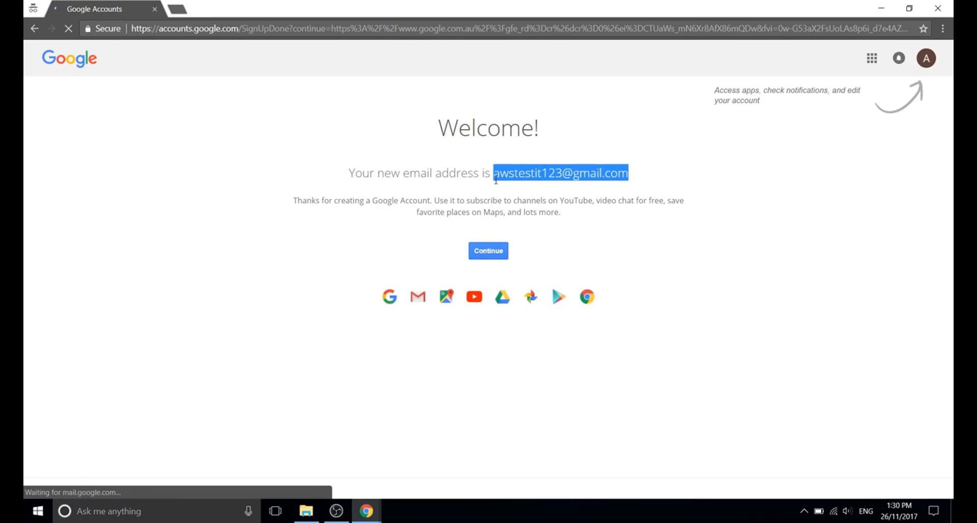
# Paste the new Gmail address as a third line in the Accounts file, then minimise Notepad.
pyautogui.press('super+d')
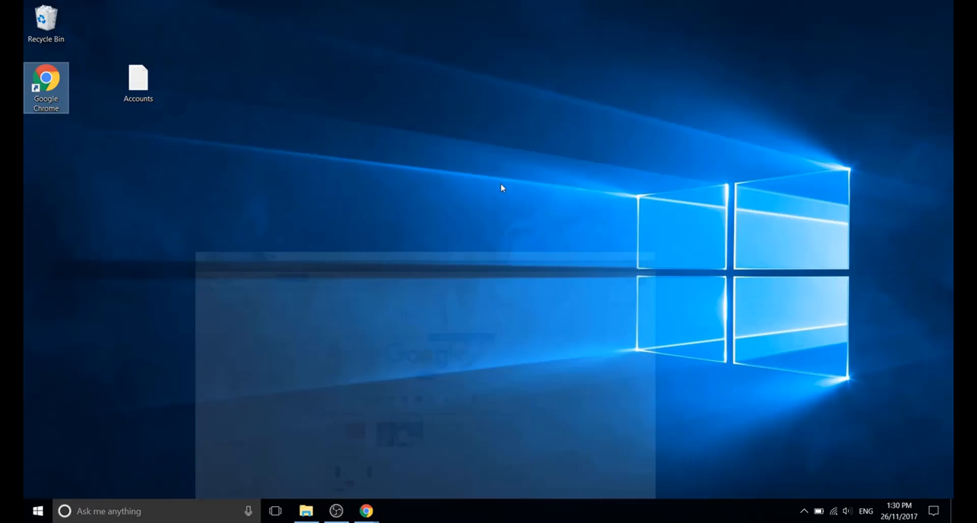
pyautogui.doubleClick(138, 84)
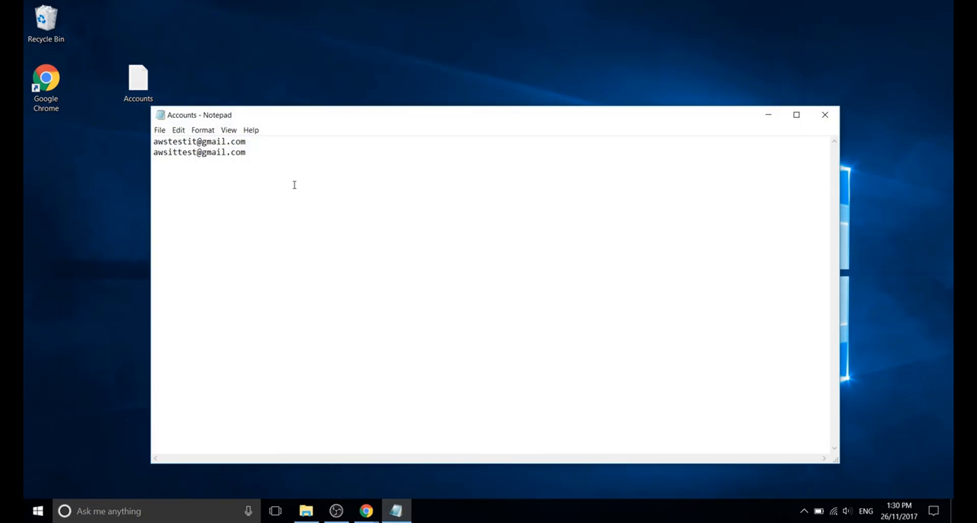
pyautogui.click(249, 145)
pyautogui.click(252, 153)
pyautogui.press('Return')
pyautogui.hotkey('ctrl', 'v')
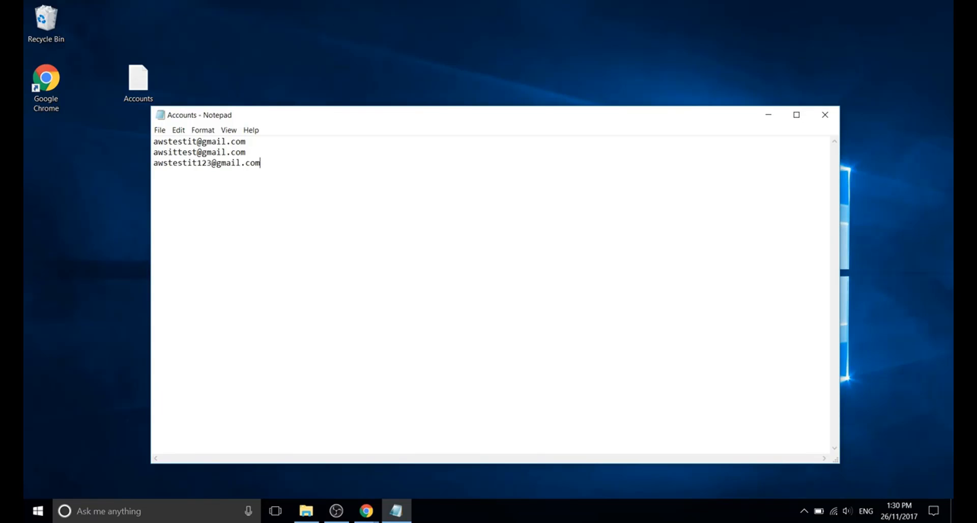
pyautogui.click(774, 115)
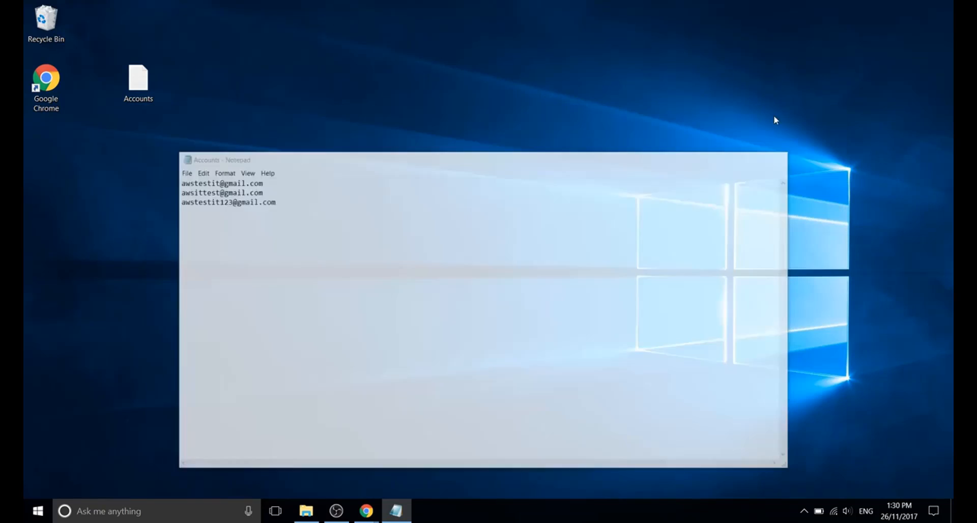
# Search 'awslogin' in a new incognito tab and reach Create a Free Account via the AWS Management Console result.
pyautogui.moveTo(378, 518)
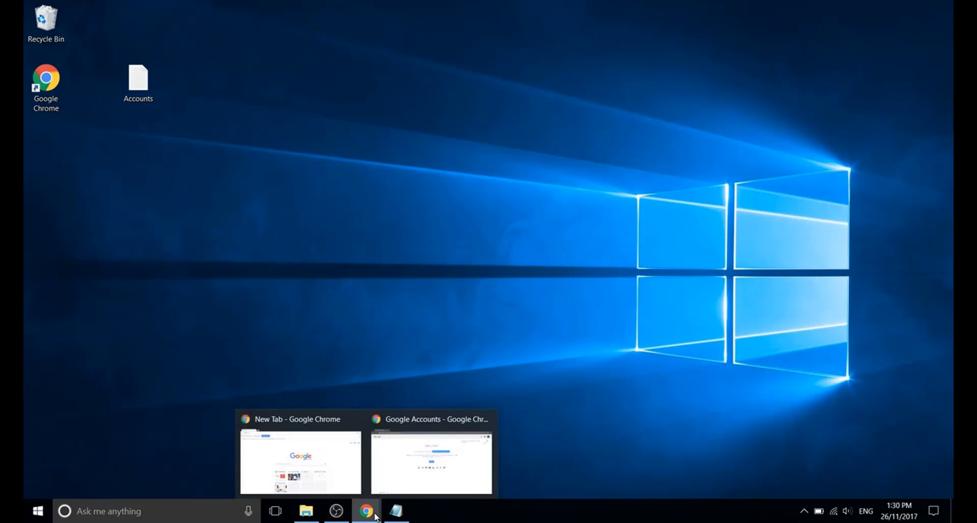
pyautogui.click(406, 469)
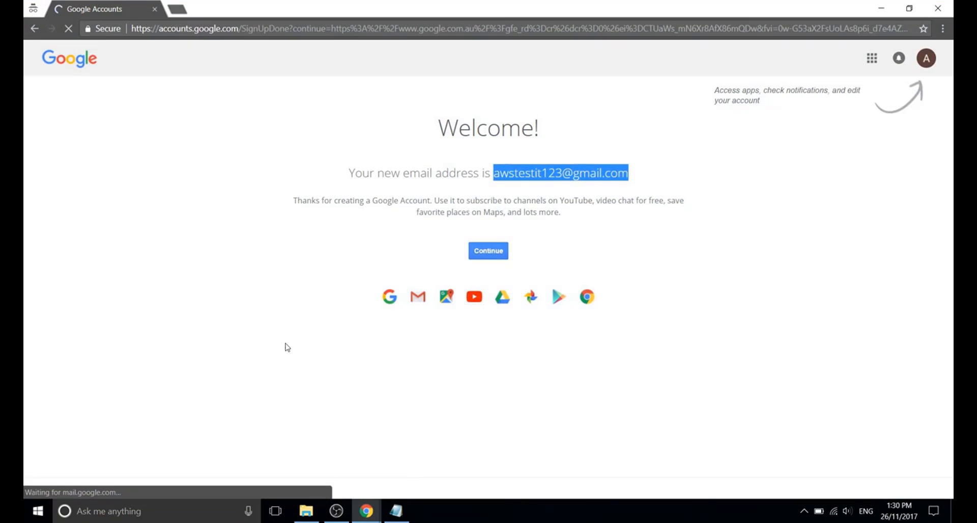
pyautogui.click(177, 9)
pyautogui.write('awsl')
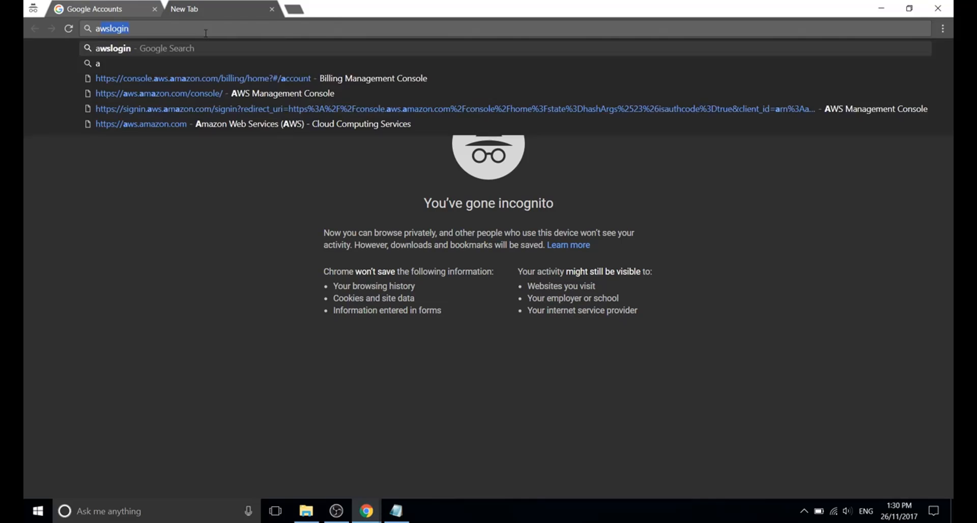
pyautogui.write('ogin')
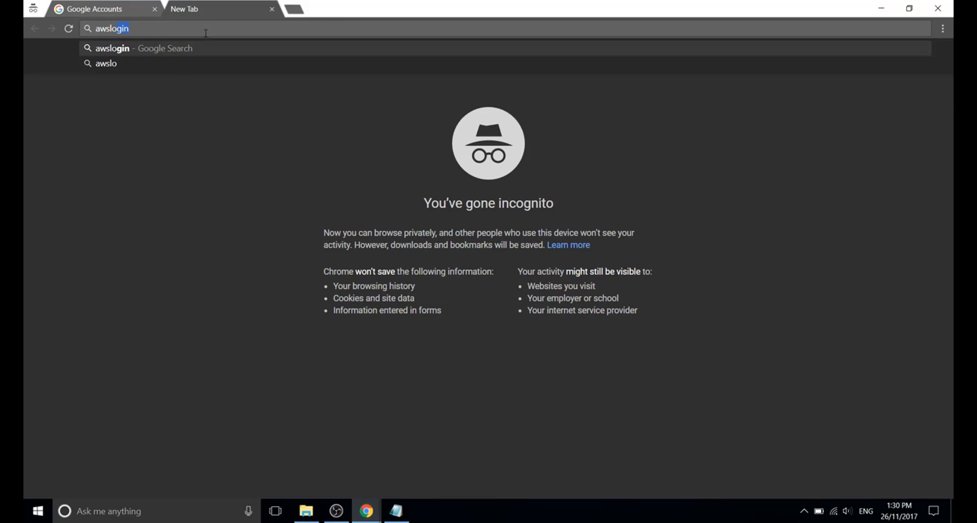
pyautogui.press('Return')
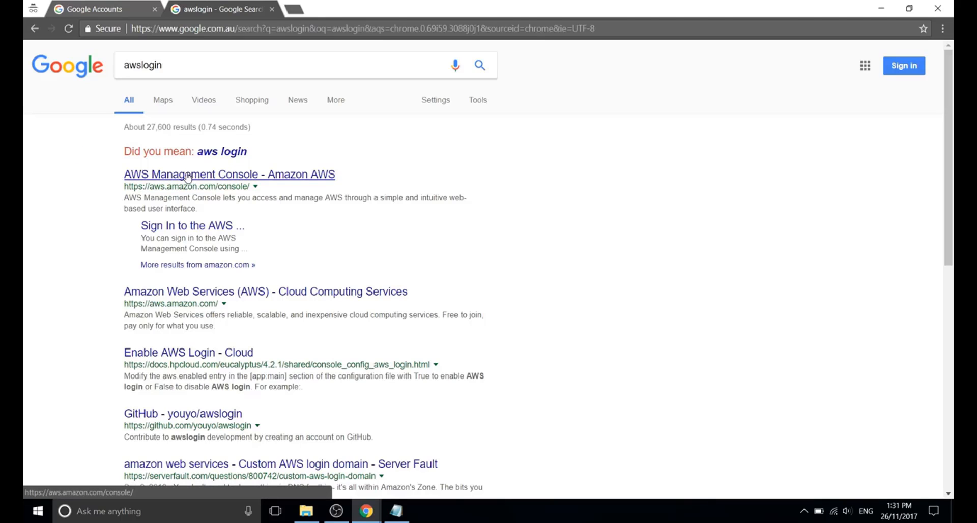
pyautogui.click(191, 178)
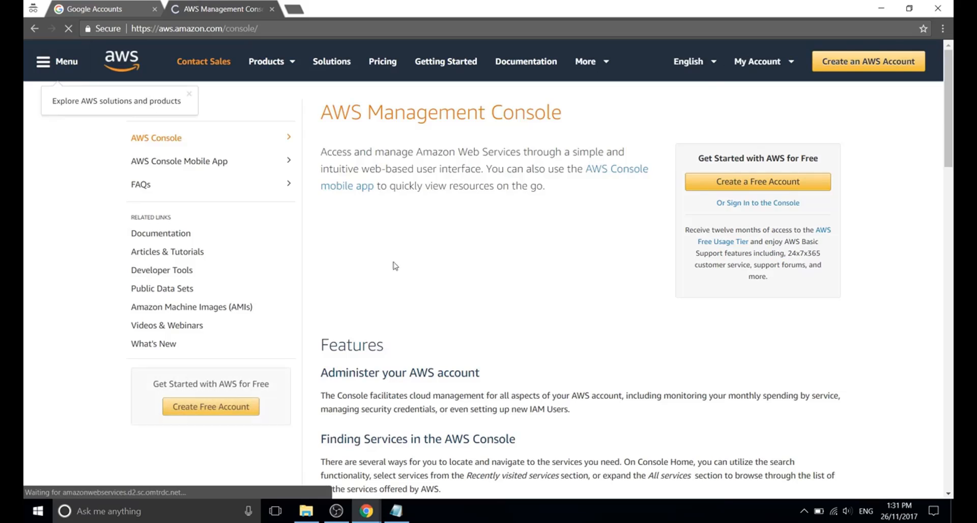
pyautogui.click(717, 188)
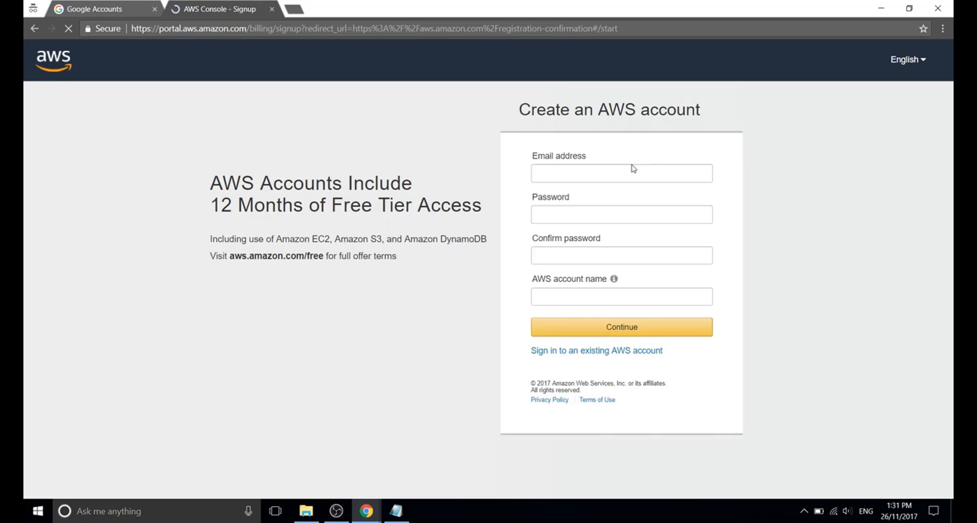
# Paste the new e-mail, enter and confirm the password, and name the account 'AWS Test'.
pyautogui.click(613, 172)
pyautogui.hotkey('ctrl', 'v')
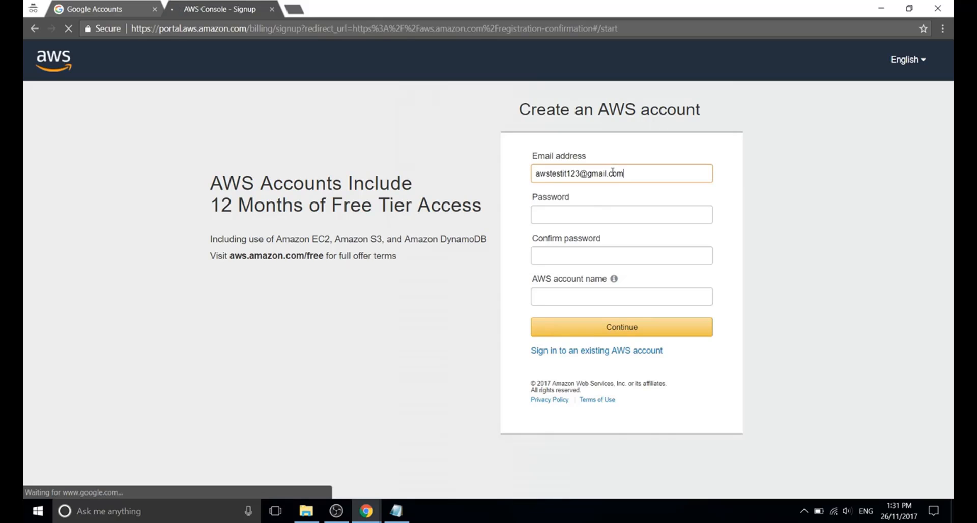
pyautogui.click(570, 214)
pyautogui.write('•••')
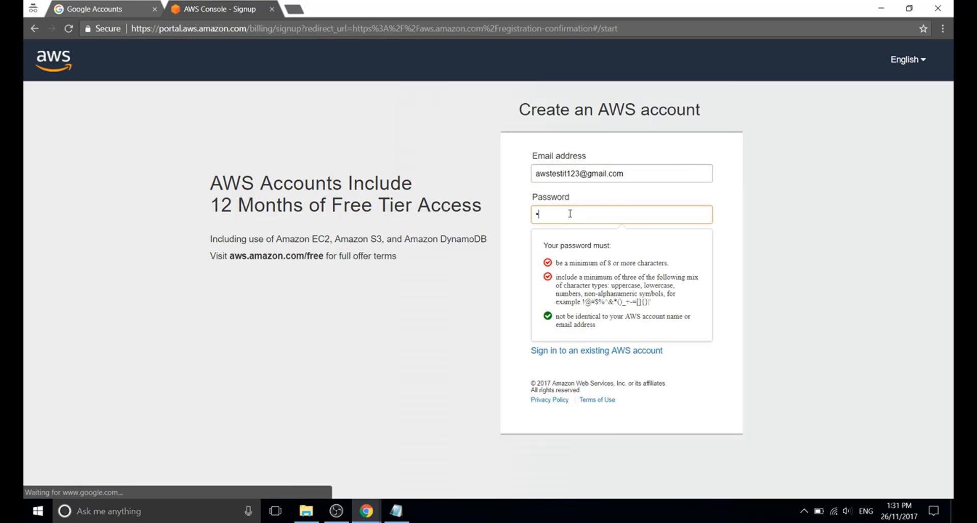
pyautogui.write('••••')
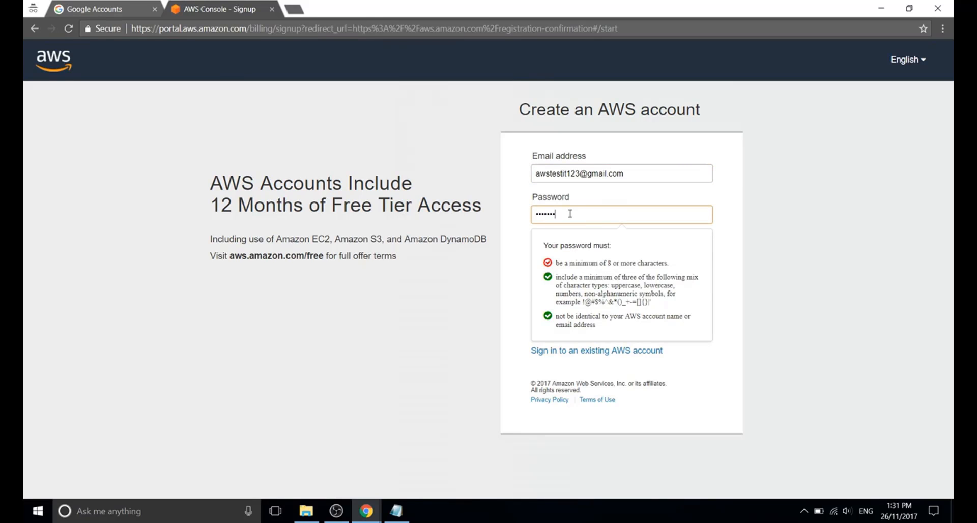
pyautogui.write('••')
pyautogui.press('Tab')
pyautogui.write('•')
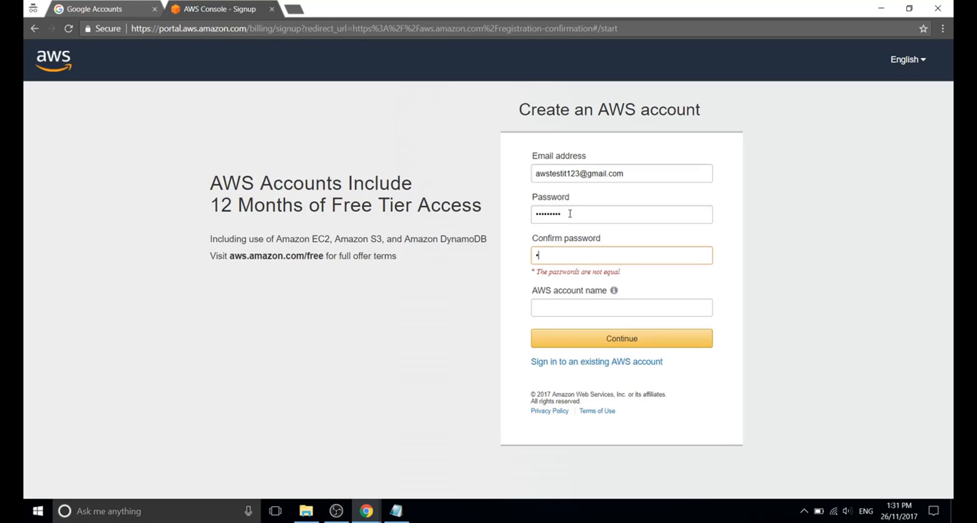
pyautogui.write('••••••••')
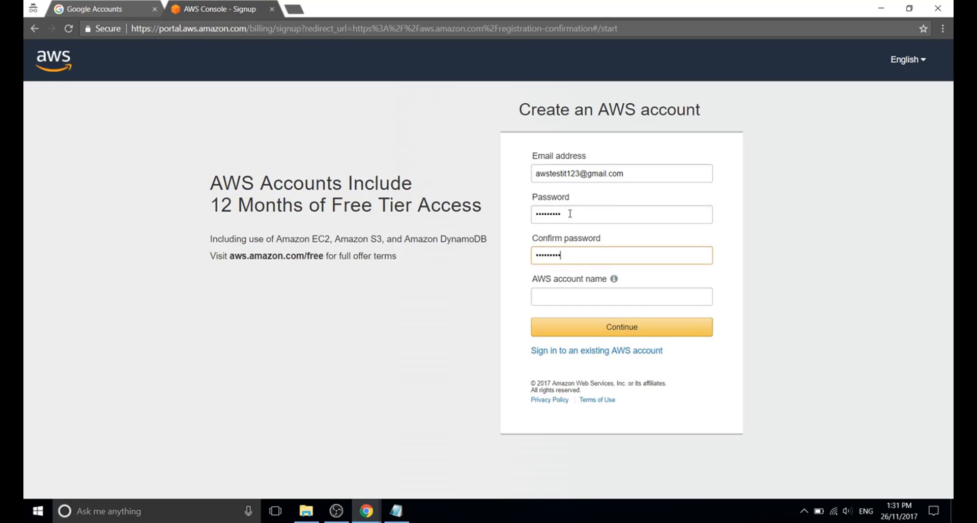
pyautogui.click(554, 302)
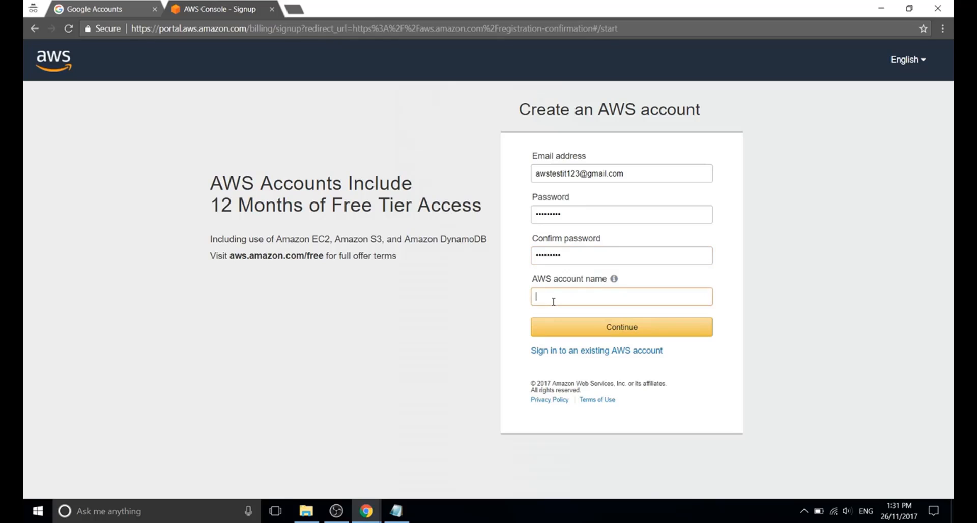
pyautogui.write('AWS Test')
# Make it a Personal account, enter the phone number, and select Australia as the country.
pyautogui.click(594, 331)
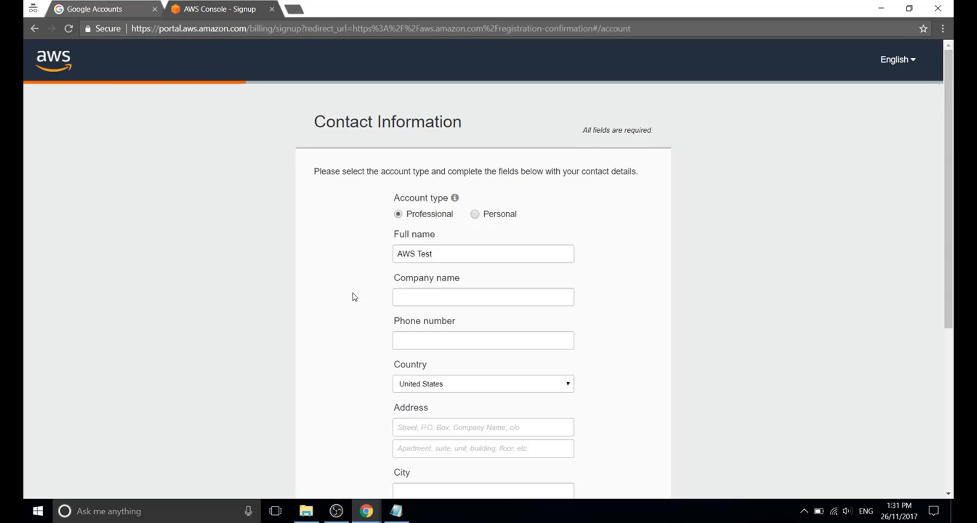
pyautogui.click(475, 214)
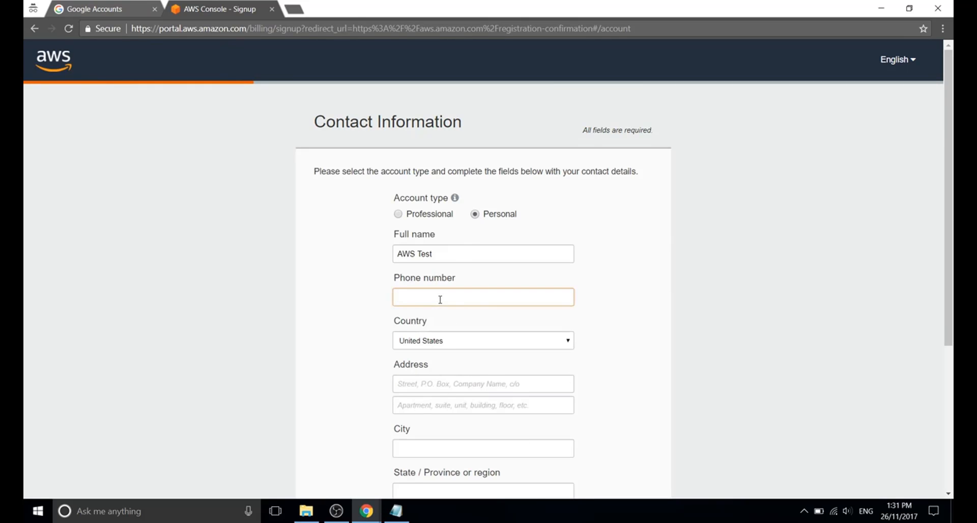
pyautogui.write('04')
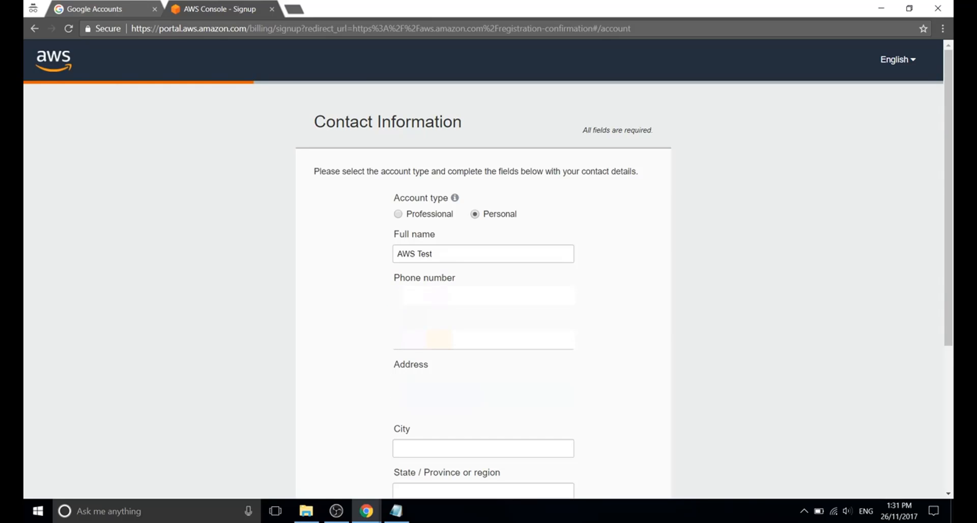
pyautogui.click(501, 340)
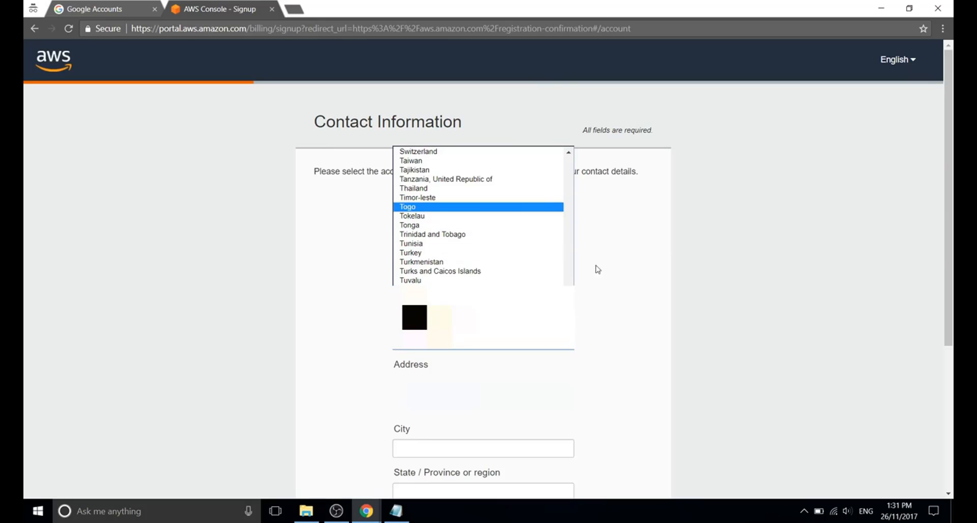
pyautogui.moveTo(569, 326); pyautogui.dragTo(574, 158)
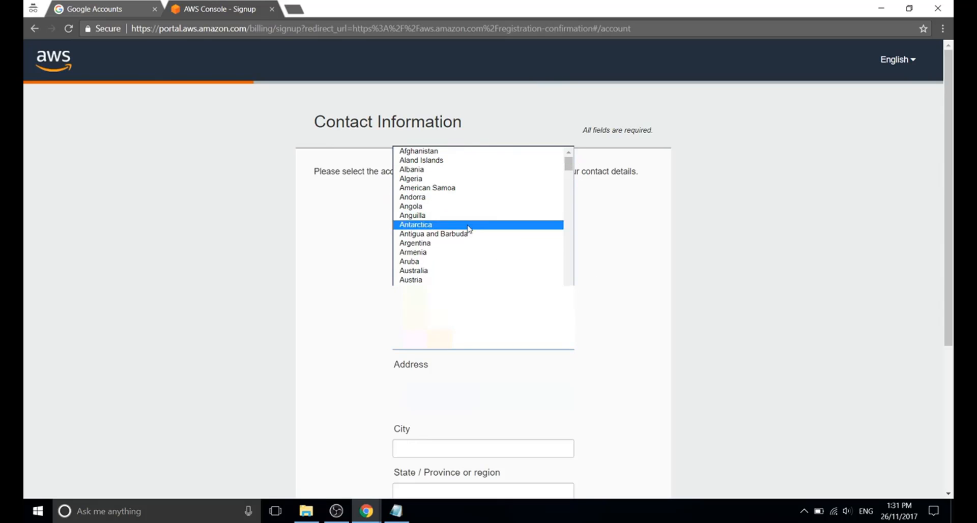
pyautogui.click(423, 271)
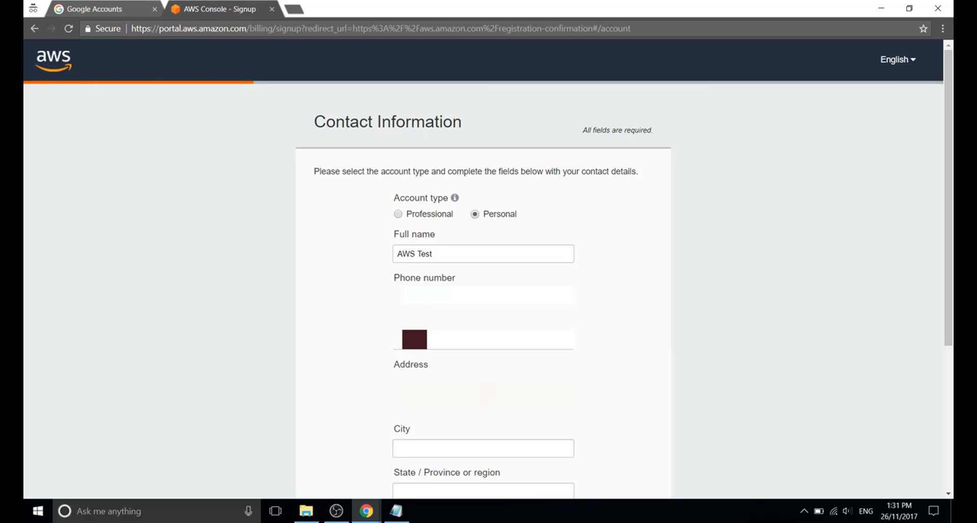
# Fill in the city, state and postal code, and accept the AWS Customer Agreement.
pyautogui.click(444, 451)
pyautogui.write('B')
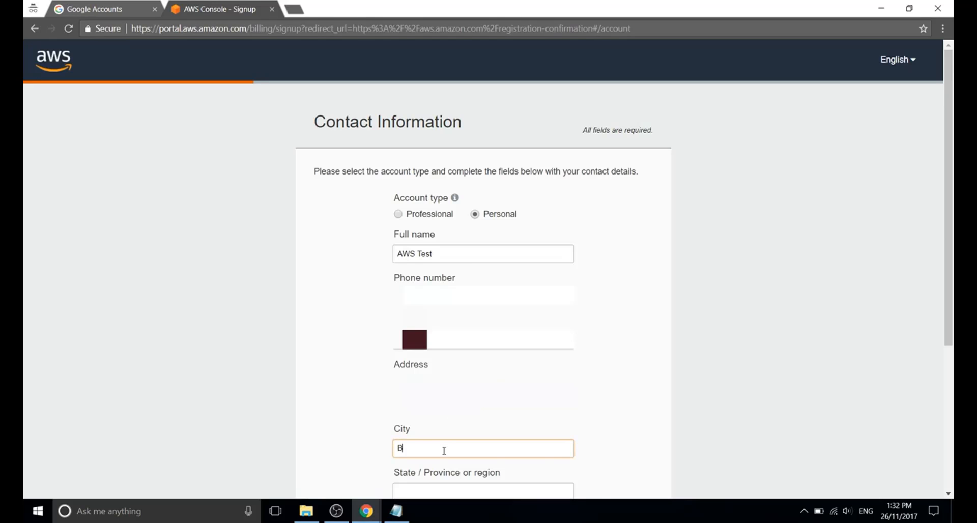
pyautogui.write('risbane')
pyautogui.scroll(-4, 634, 440)
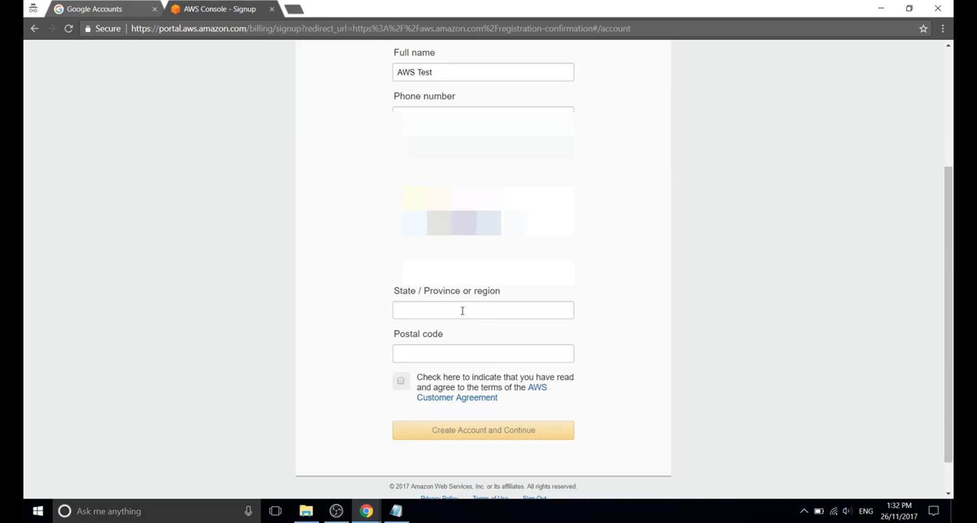
pyautogui.click(463, 311)
pyautogui.write('QLD')
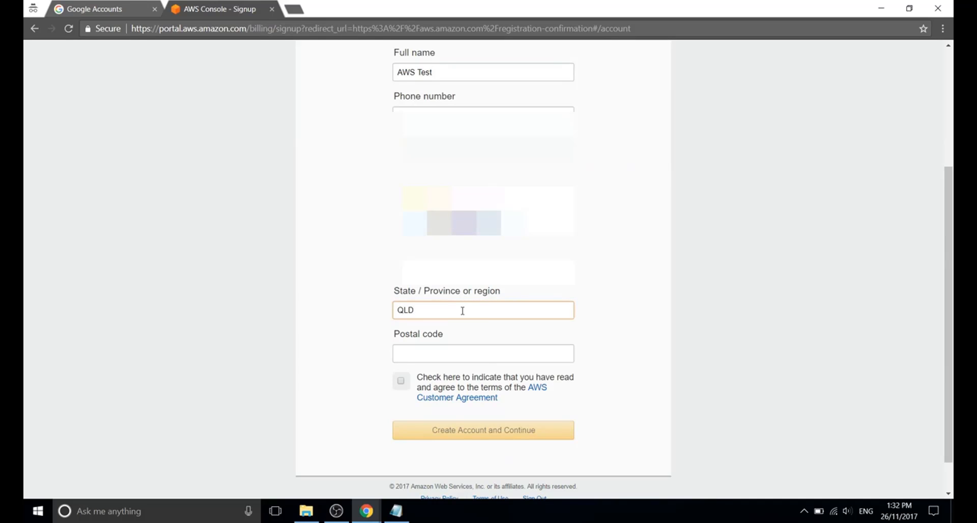
pyautogui.click(452, 356)
pyautogui.write('40')
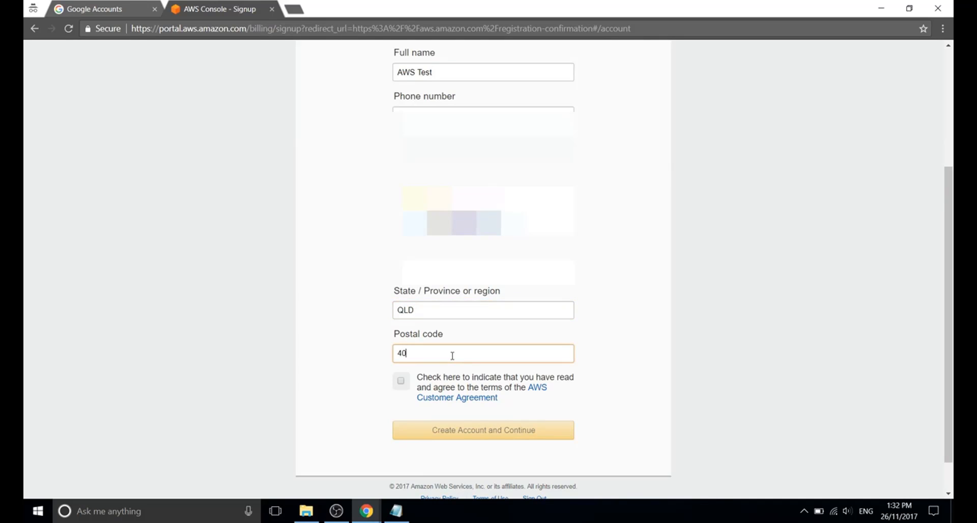
pyautogui.write('67')
pyautogui.click(400, 382)
# Create the account, then submit the card number, expiry year 2019 and cardholder's name.
pyautogui.click(490, 434)
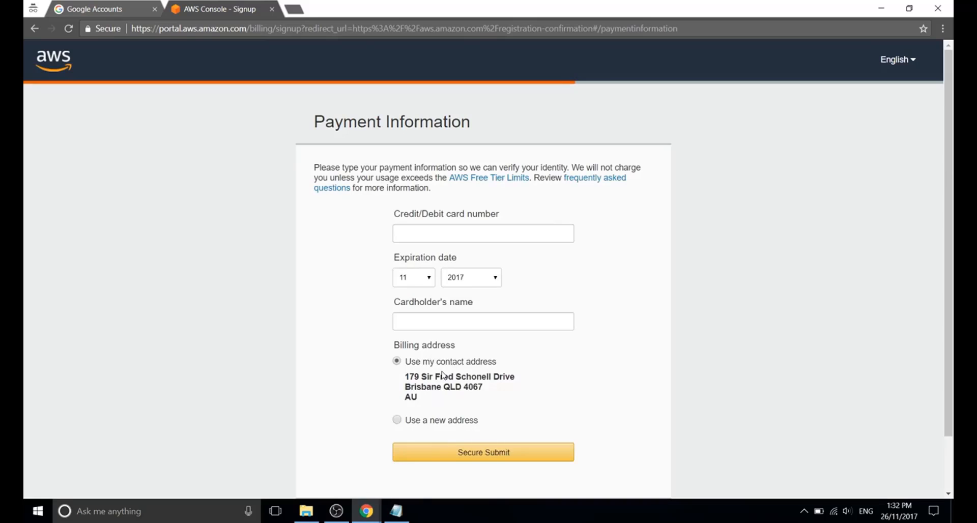
pyautogui.click(446, 237)
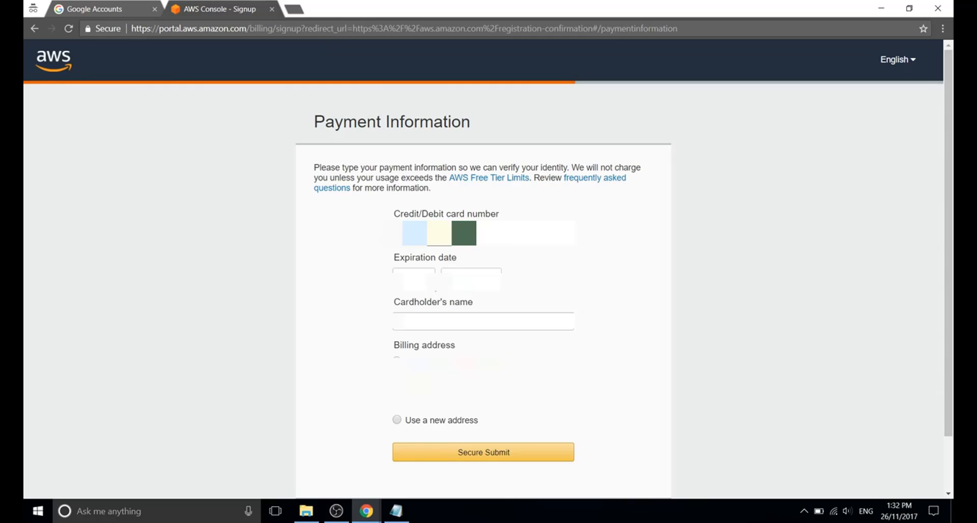
pyautogui.click(471, 280)
pyautogui.click(471, 310)
pyautogui.click(471, 322)
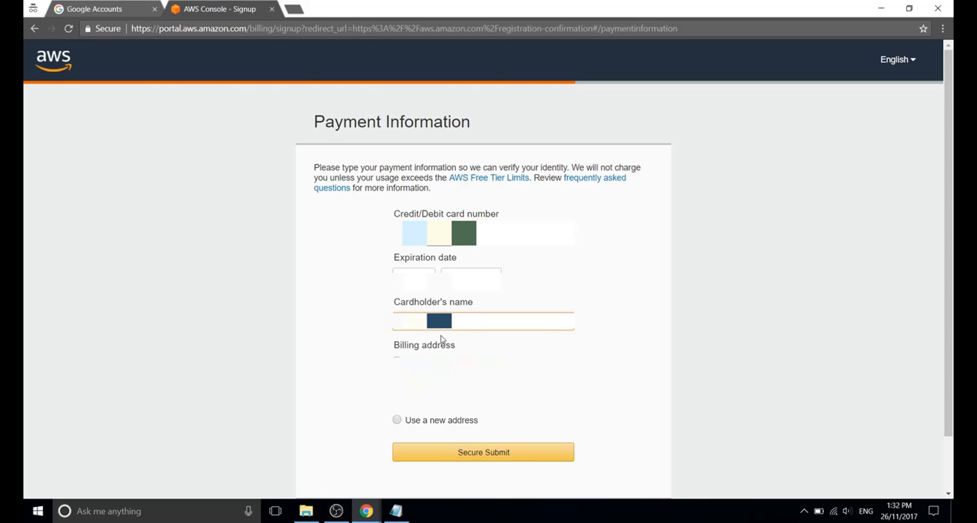
pyautogui.click(467, 460)
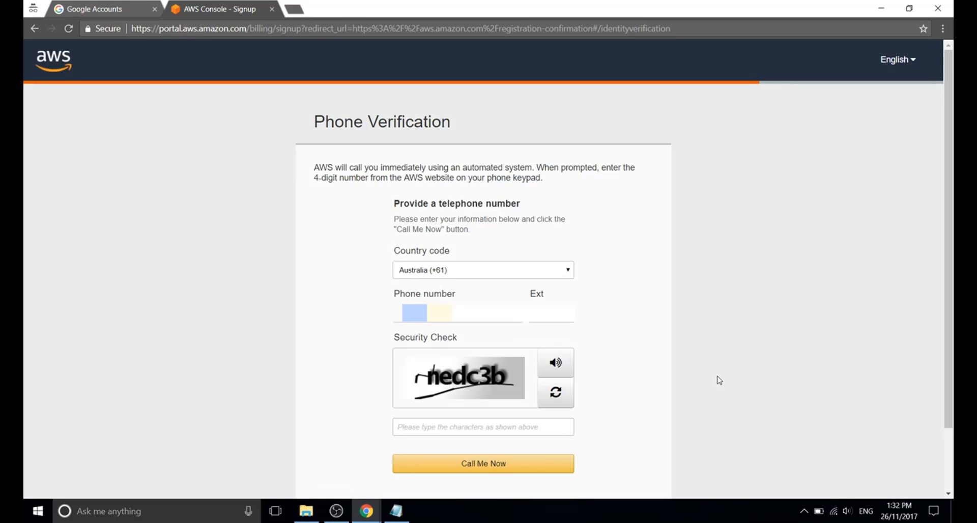
# Pass the security check, request the phone verification call, and continue once identity is verified.
pyautogui.click(439, 430)
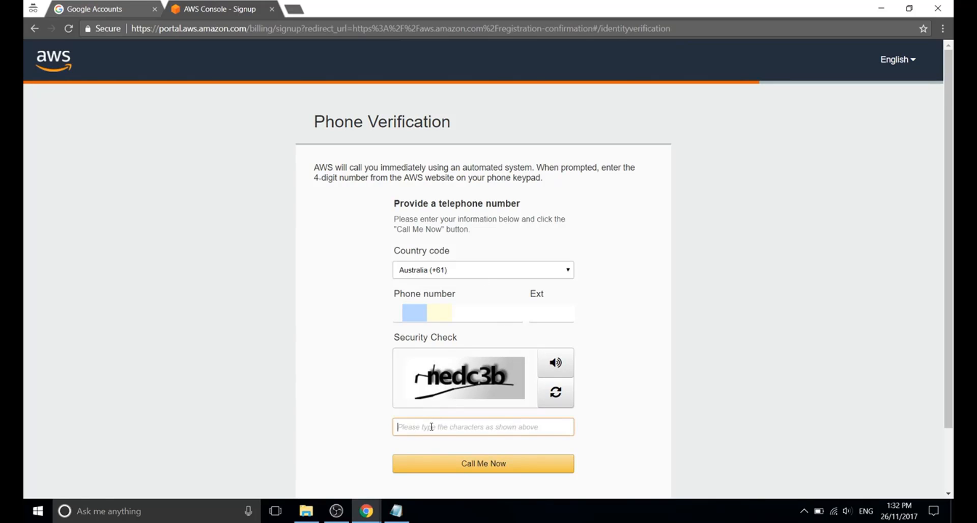
pyautogui.write('N')
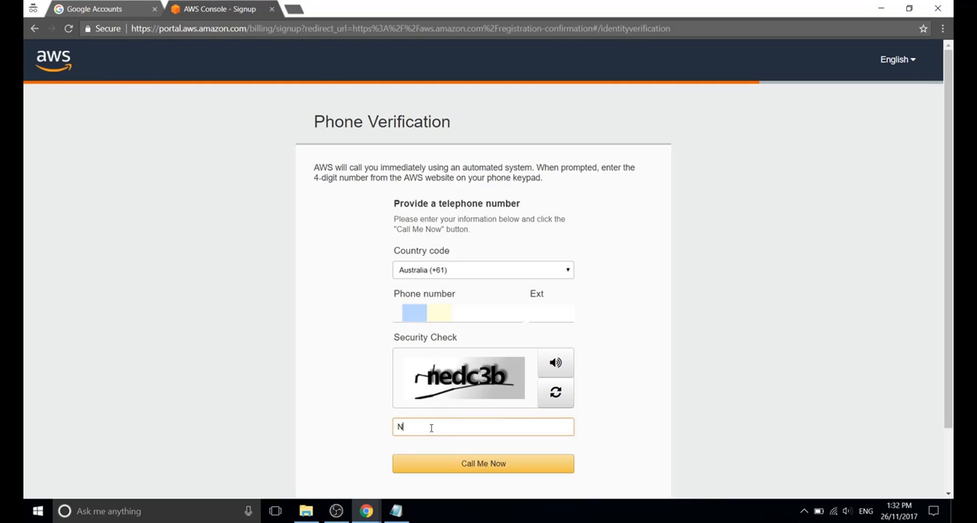
pyautogui.press('BackSpace')
pyautogui.write('nedd')
pyautogui.write('3d')
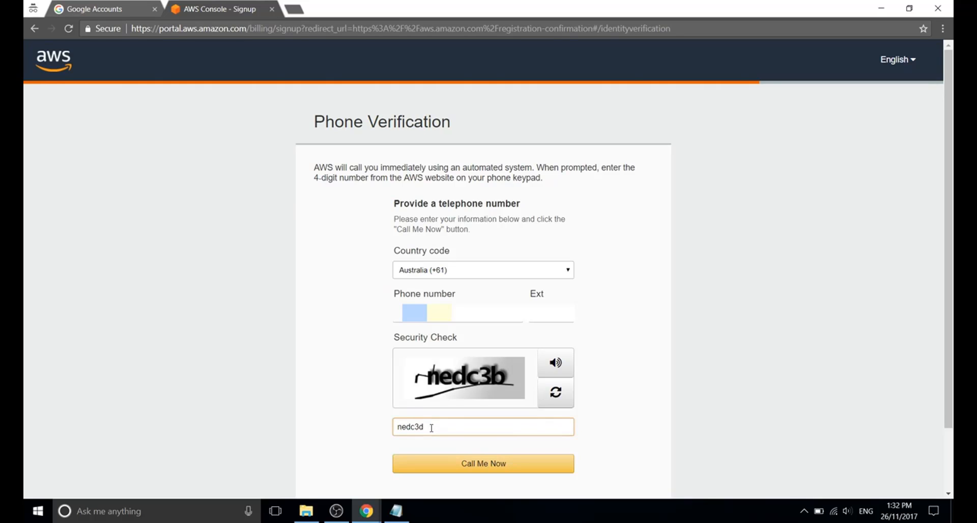
pyautogui.click(478, 466)
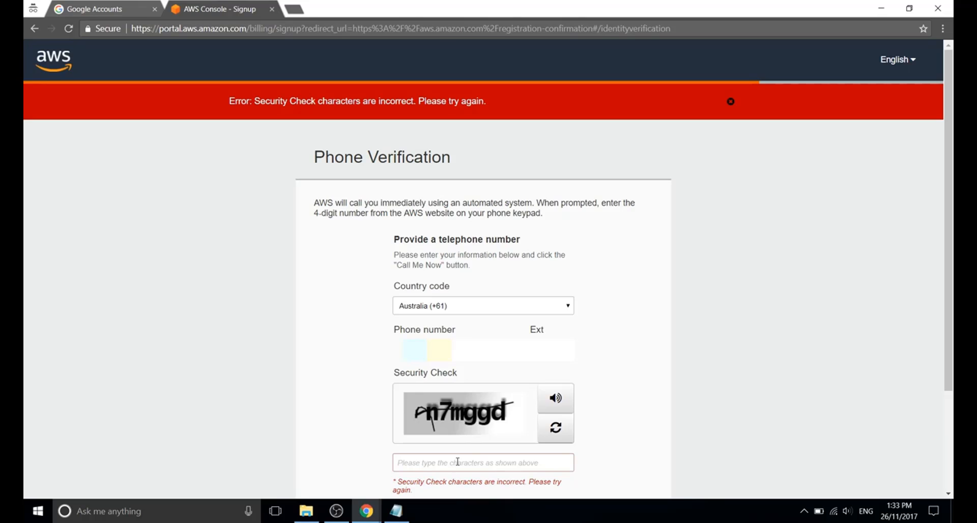
pyautogui.write('n7mggd')
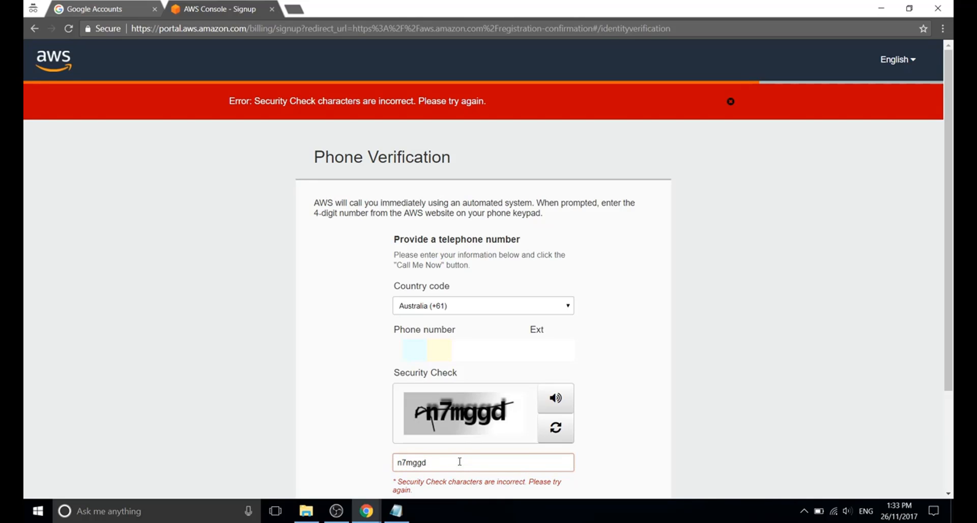
pyautogui.press('Return')
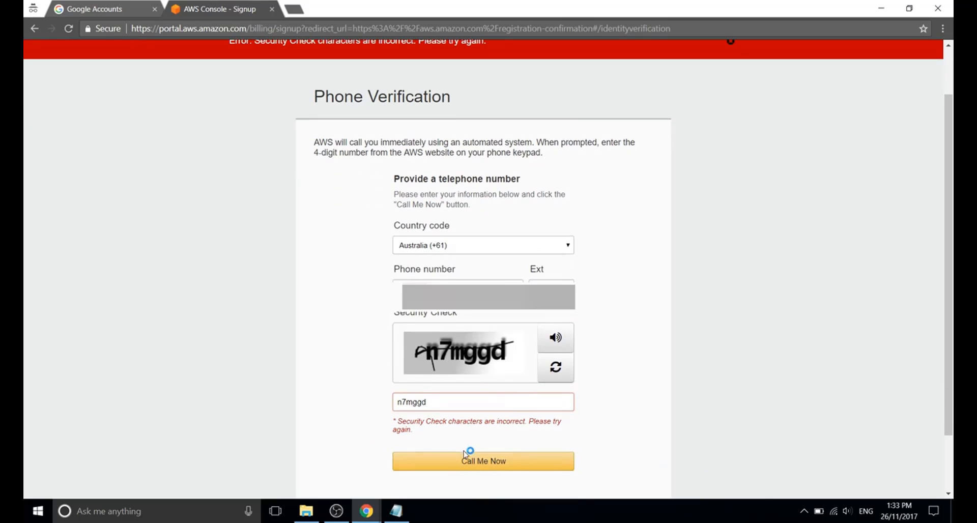
pyautogui.click(465, 464)
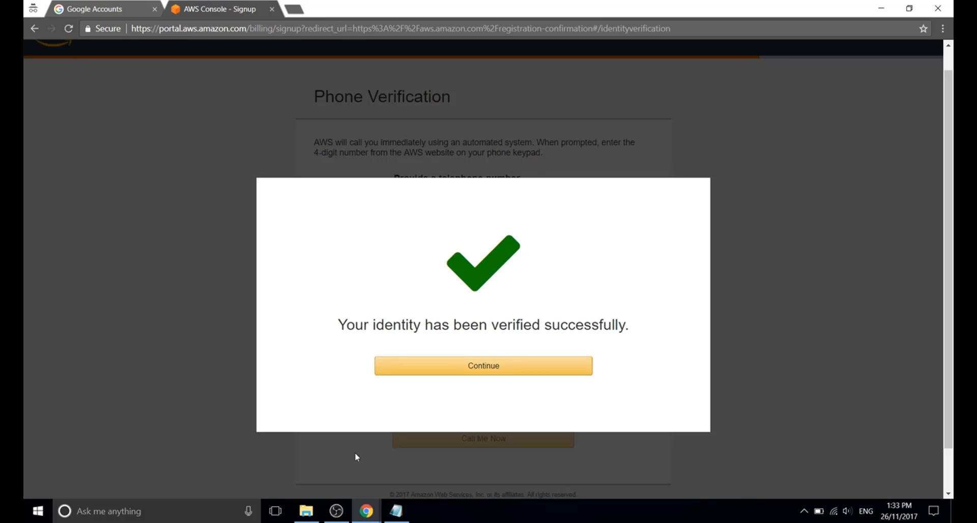
pyautogui.click(481, 367)
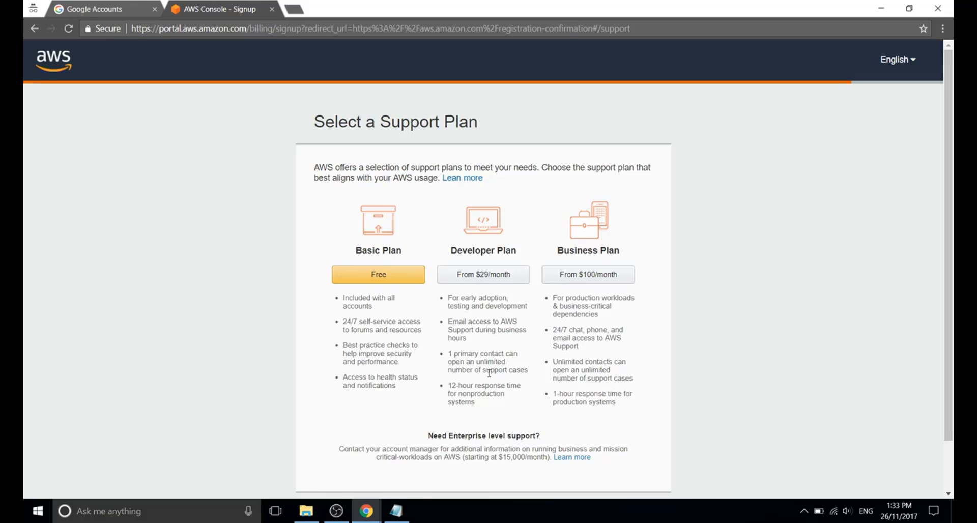
# Pick the free Basic support plan and proceed to sign in to the console.
pyautogui.click(379, 275)
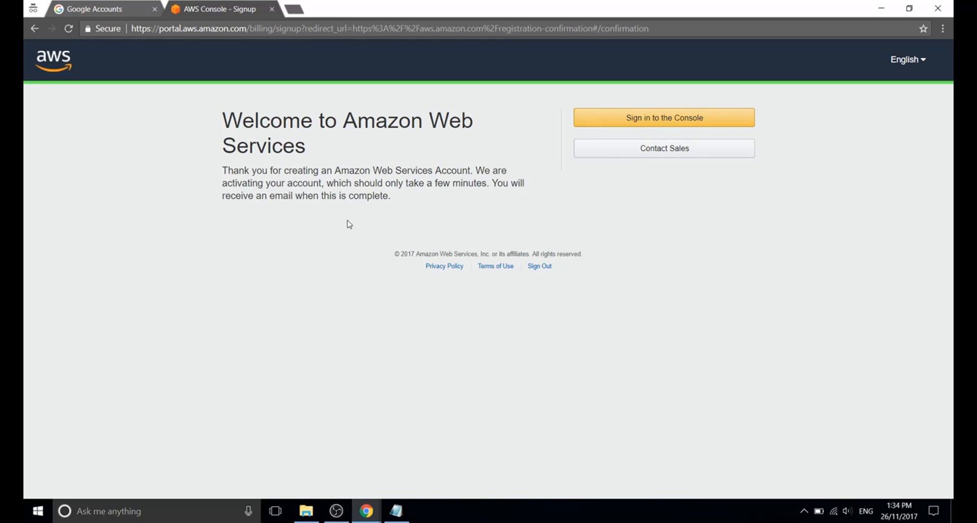
pyautogui.click(620, 124)
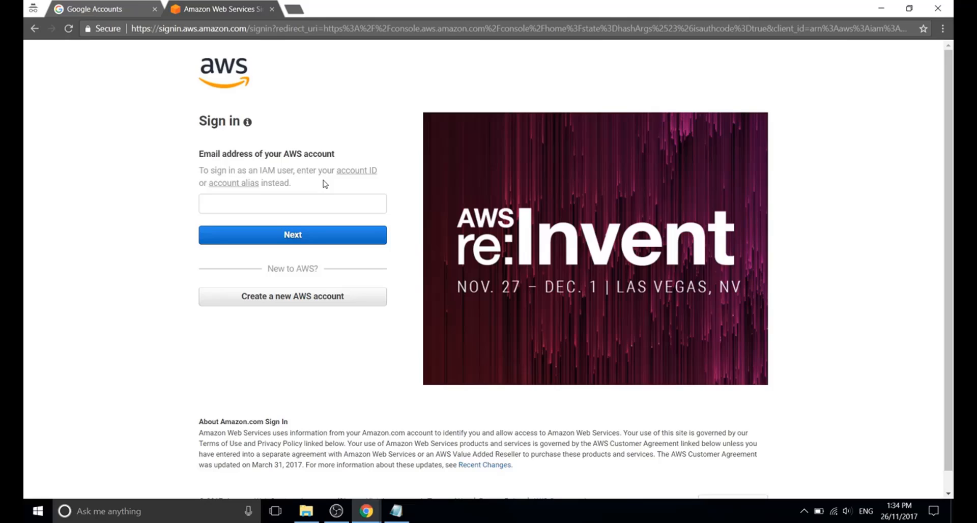
# Sign in as root user by pasting the new account's email address and entering its password.
pyautogui.click(108, 14)
pyautogui.moveTo(658, 174); pyautogui.dragTo(496, 181)
pyautogui.hotkey('ctrl', 'c')
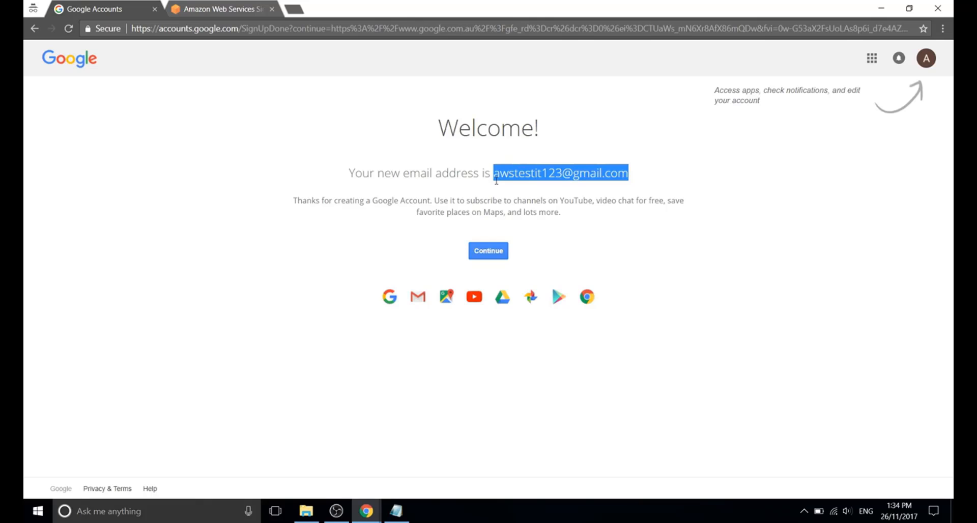
pyautogui.click(201, 14)
pyautogui.click(293, 206)
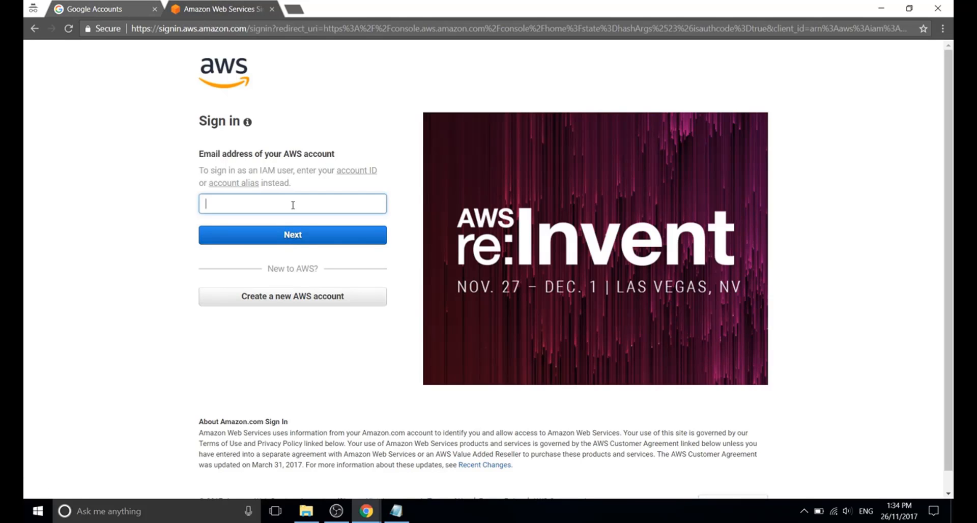
pyautogui.hotkey('ctrl', 'v')
pyautogui.click(299, 237)
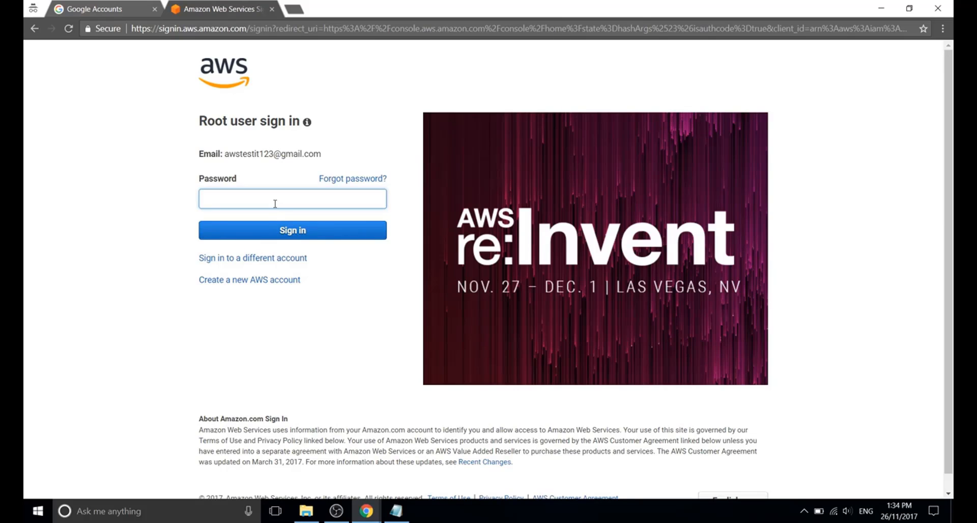
pyautogui.write('*********')
pyautogui.click(296, 230)
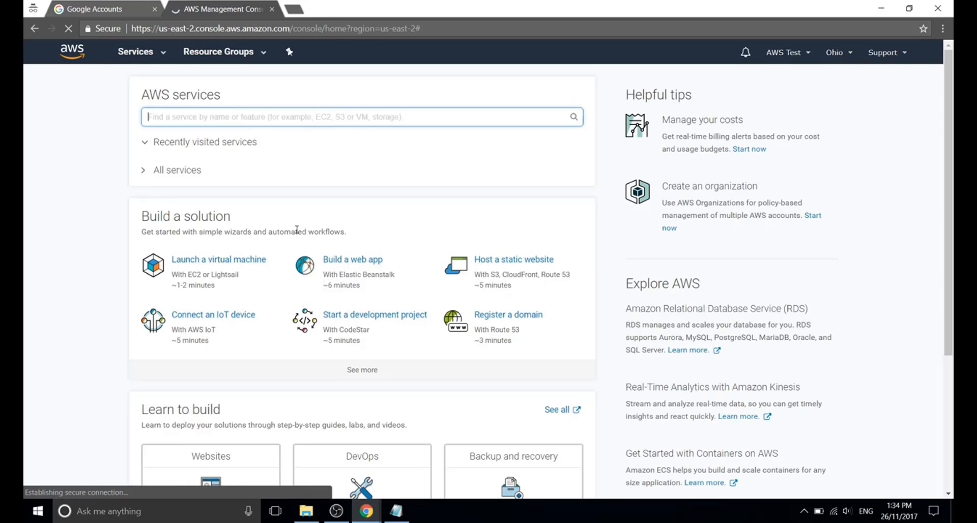
# Start an EC2 Instance quick launch from 'Launch a virtual machine' and name it AWSInstance1.
pyautogui.click(222, 263)
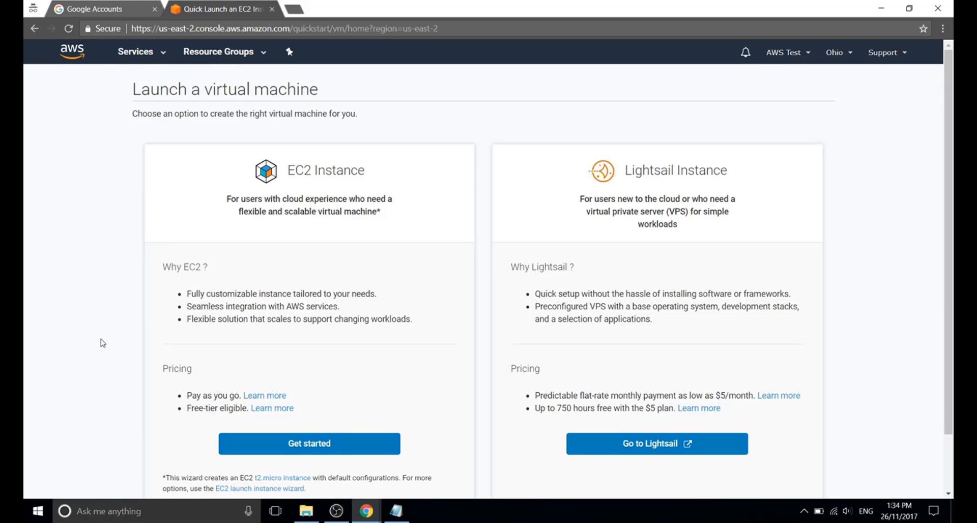
pyautogui.scroll(-1, 104, 342)
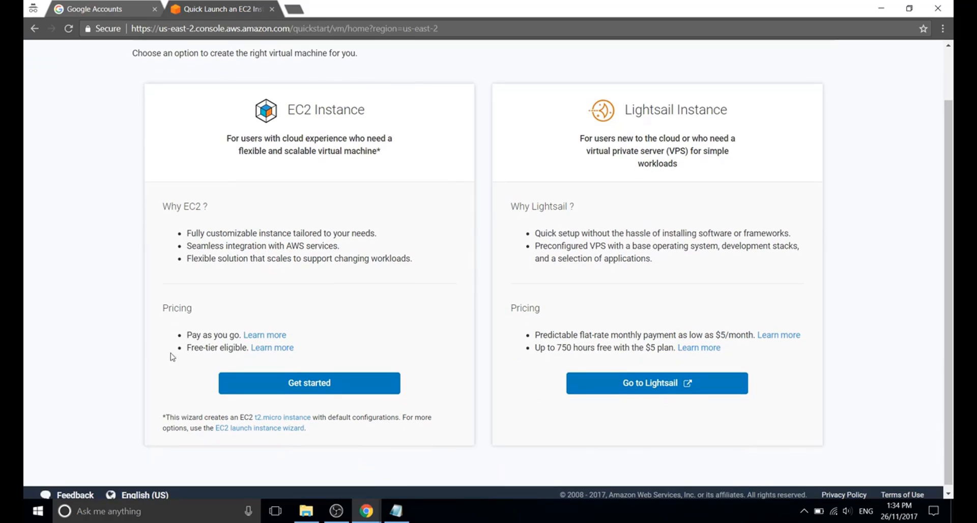
pyautogui.click(289, 385)
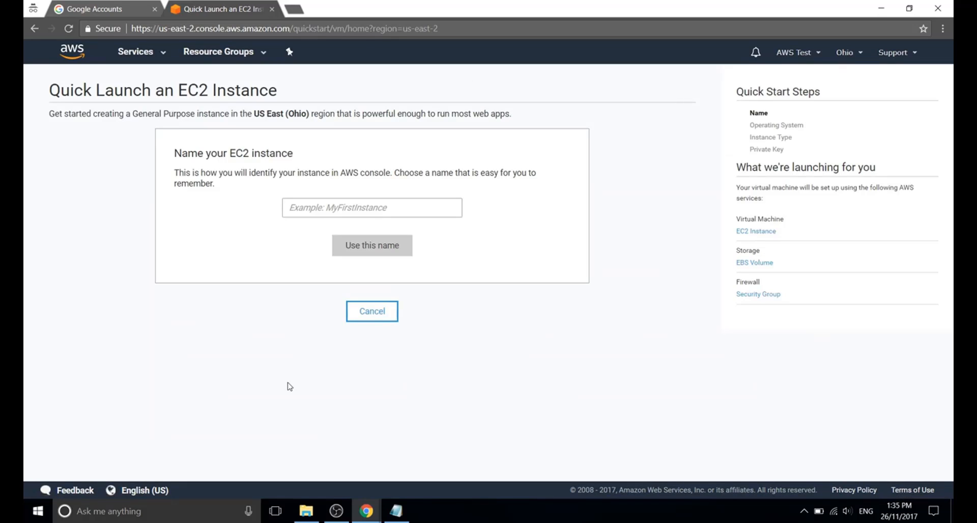
pyautogui.click(355, 208)
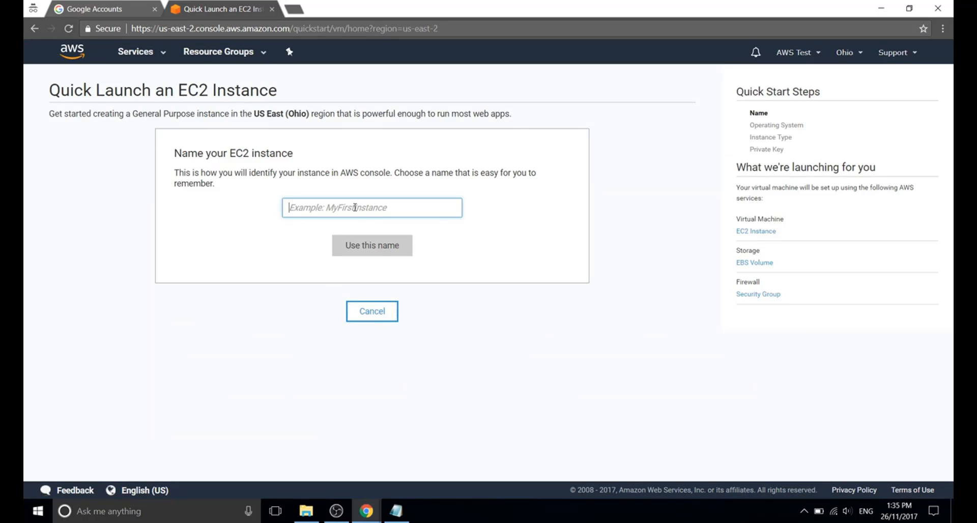
pyautogui.write('AW')
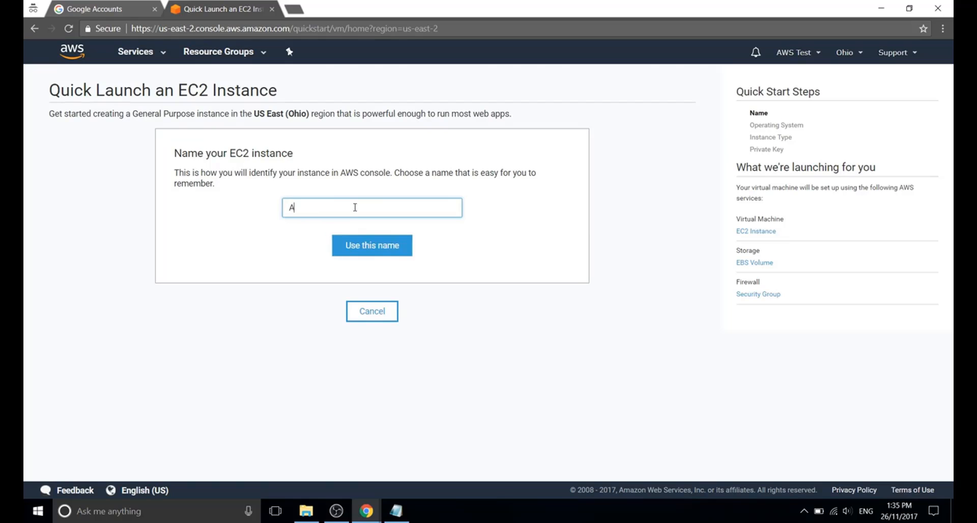
pyautogui.press('BackSpace')
pyautogui.write('WSInstance1')
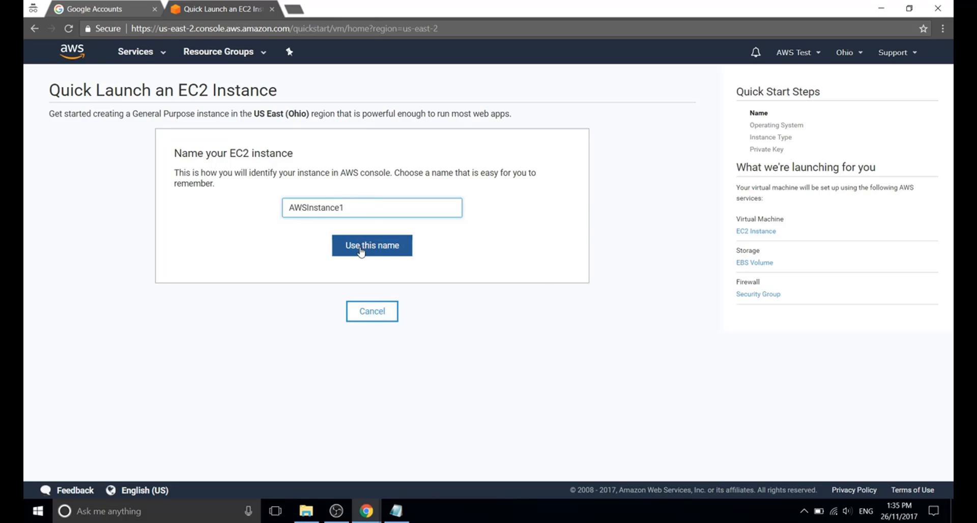
pyautogui.click(362, 247)
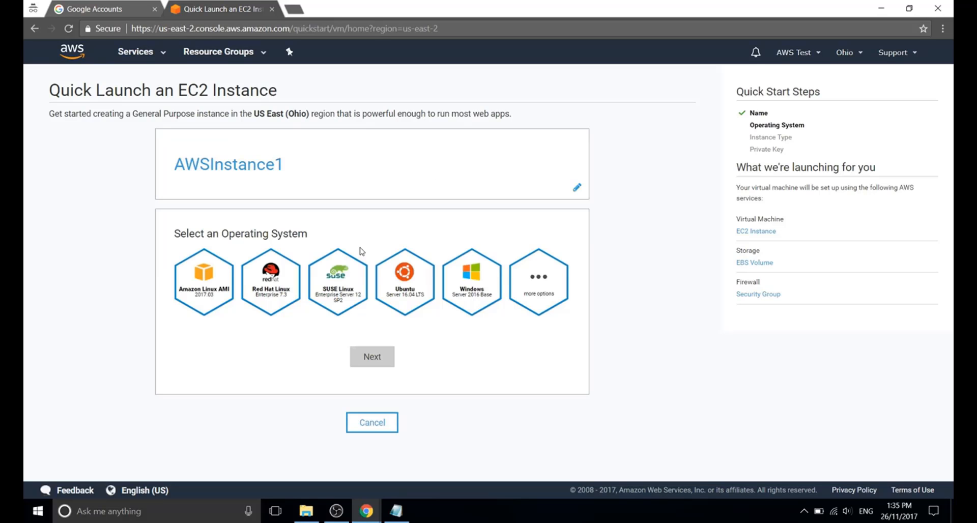
# Choose Amazon Linux AMI as the operating system and keep the t2.micro instance type.
pyautogui.click(215, 283)
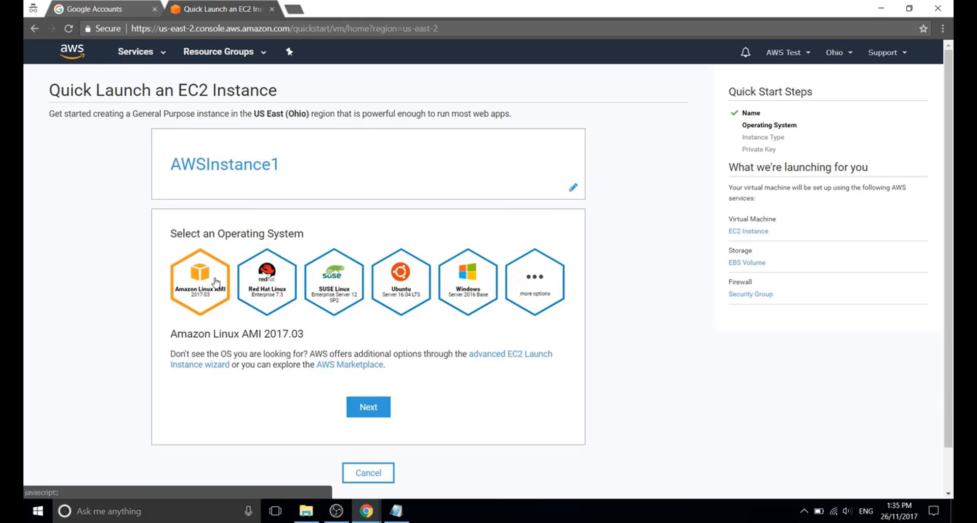
pyautogui.click(374, 412)
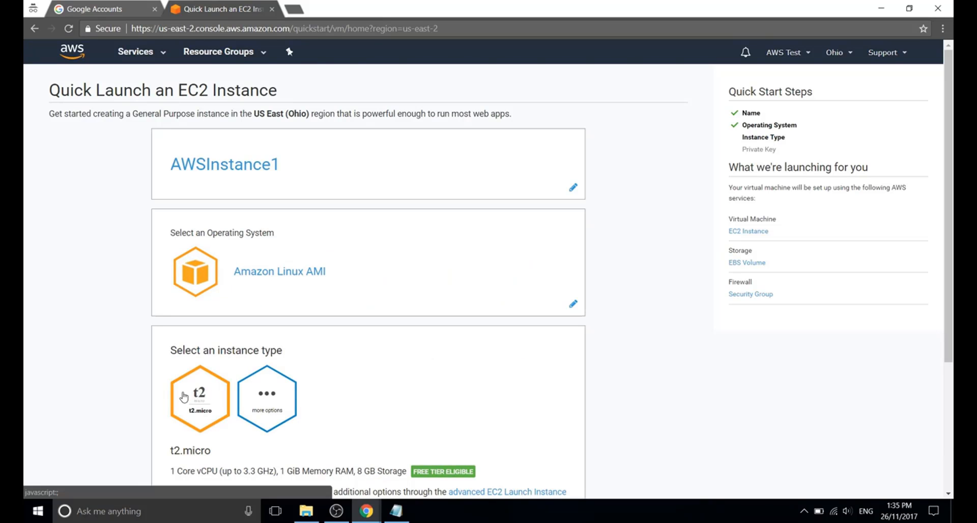
pyautogui.scroll(-3, 336, 363)
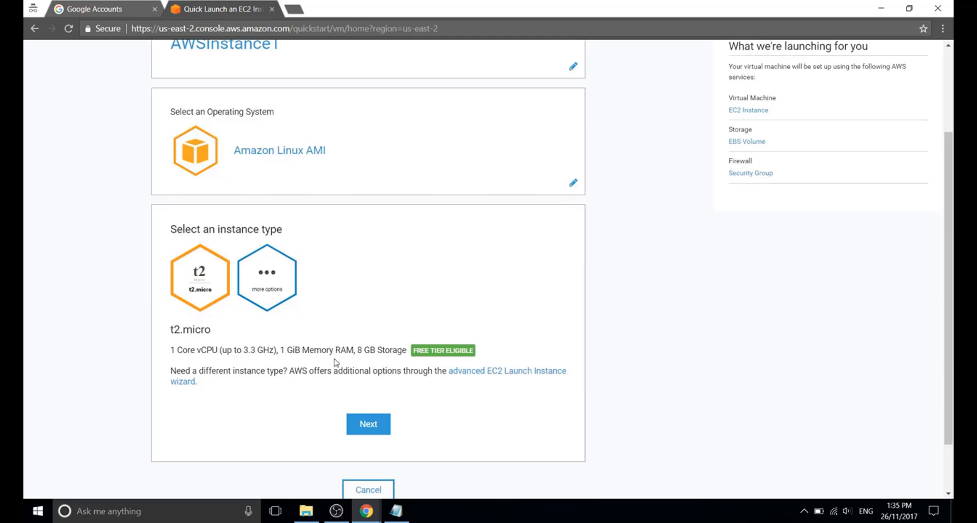
pyautogui.click(363, 427)
pyautogui.scroll(-1, 352, 387)
pyautogui.scroll(-1, 346, 366)
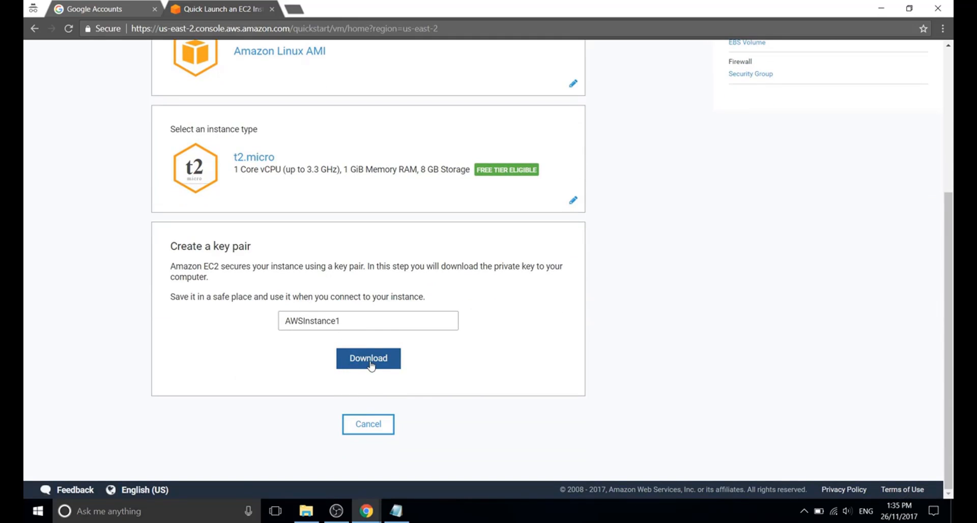
# Name the key pair AWSInstance1-Key, download its private key, and create the instance.
pyautogui.click(364, 322)
pyautogui.write('-')
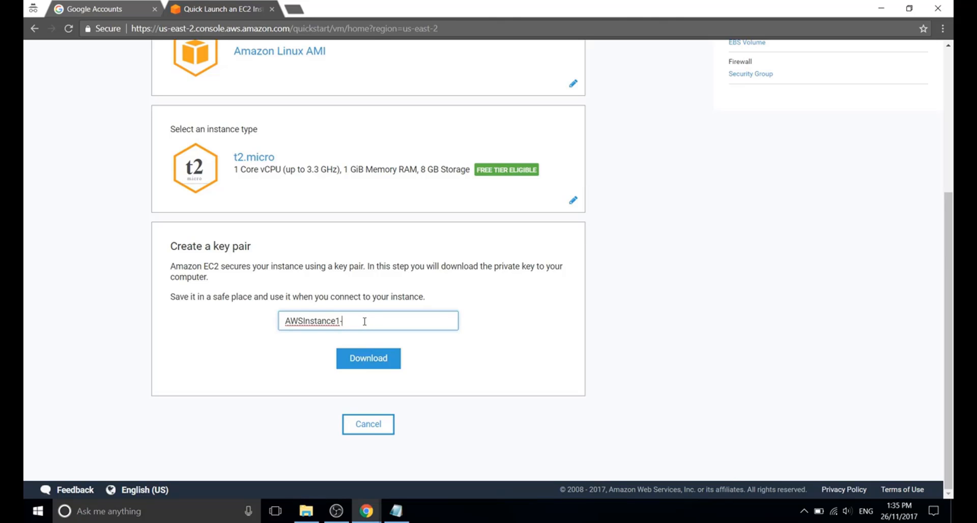
pyautogui.write('Key1')
pyautogui.press('BackSpace')
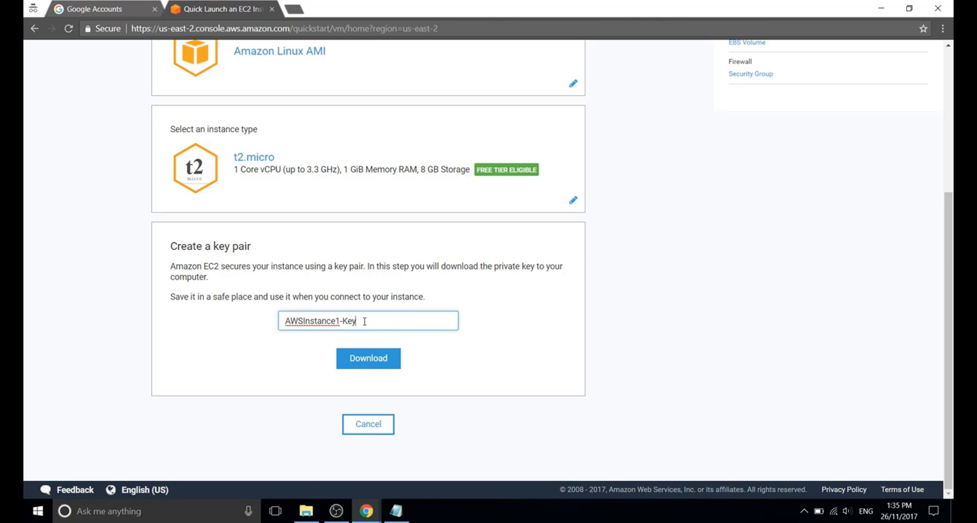
pyautogui.click(365, 359)
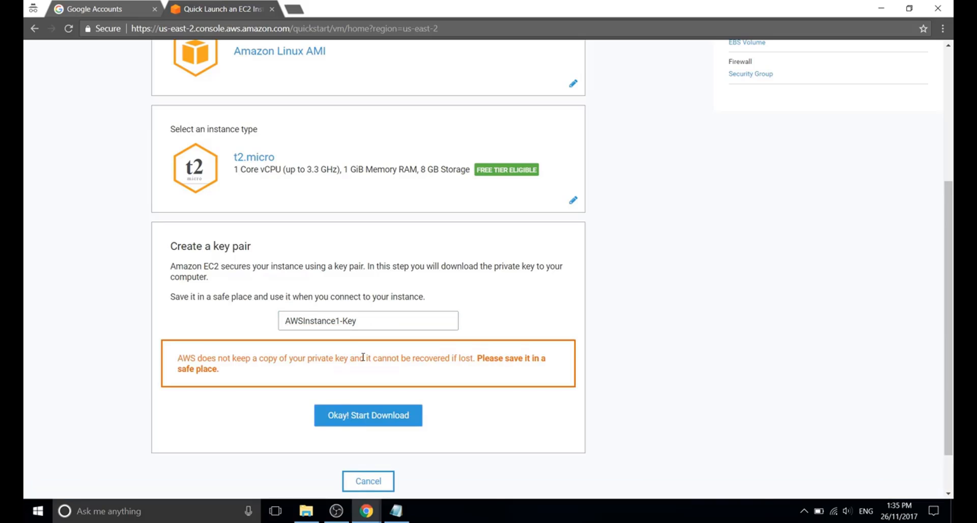
pyautogui.click(369, 417)
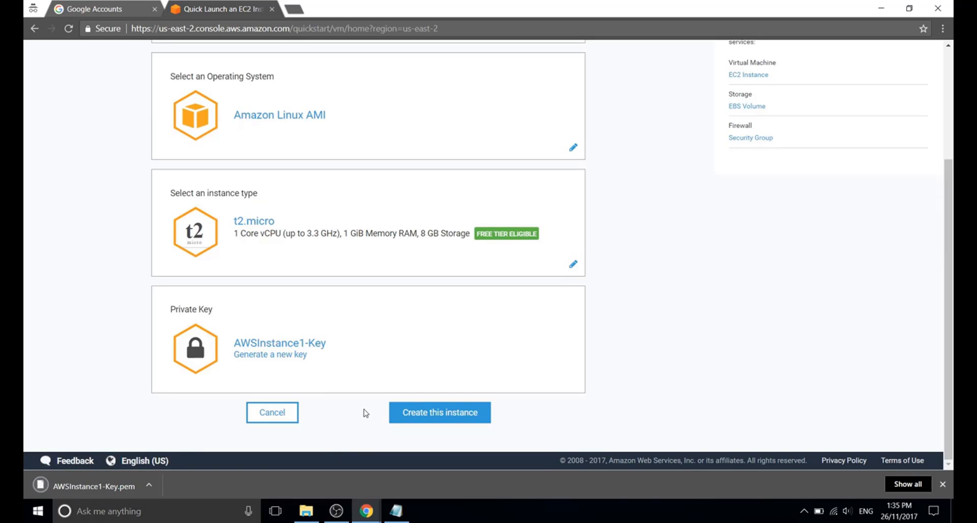
pyautogui.click(440, 418)
pyautogui.click(440, 415)
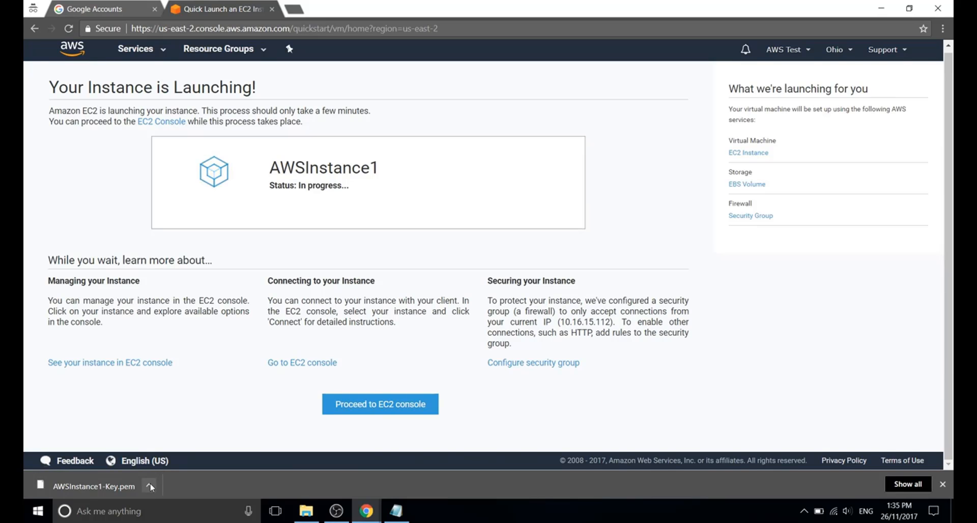
# Search the web for putty and open the official PuTTY download page.
pyautogui.click(295, 10)
pyautogui.write('putty')
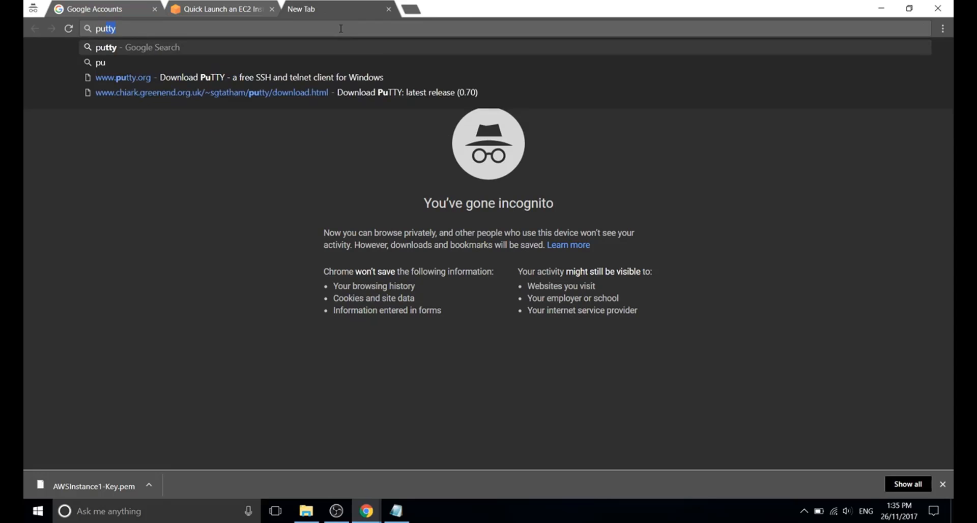
pyautogui.press('Return')
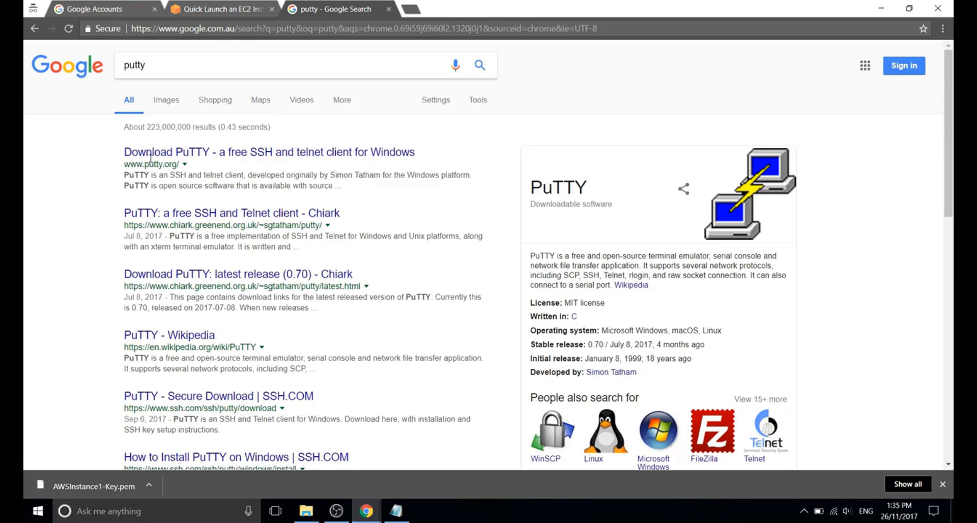
pyautogui.click(227, 152)
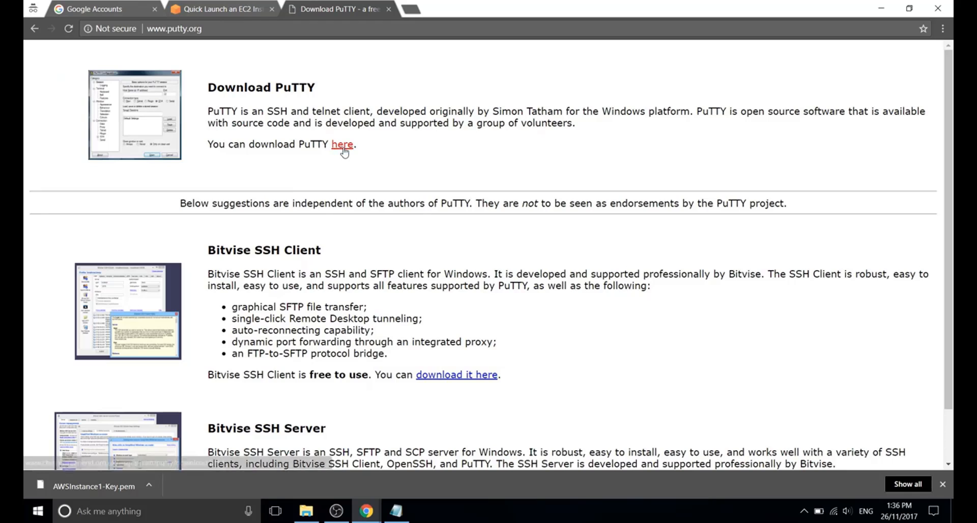
pyautogui.click(342, 145)
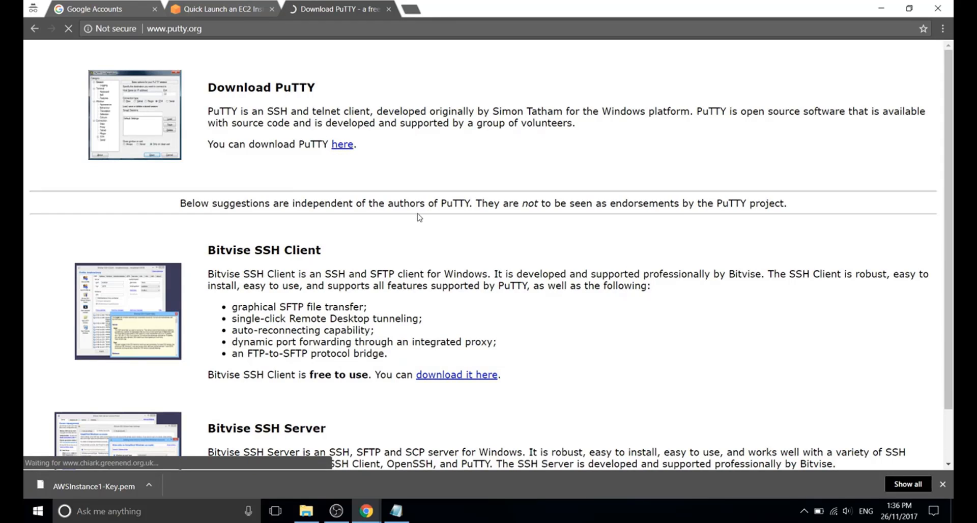
# Scroll to the putty.exe, puttygen.exe and putty.zip packages, then show File Explorer's jump list.
pyautogui.scroll(-10, 419, 217)
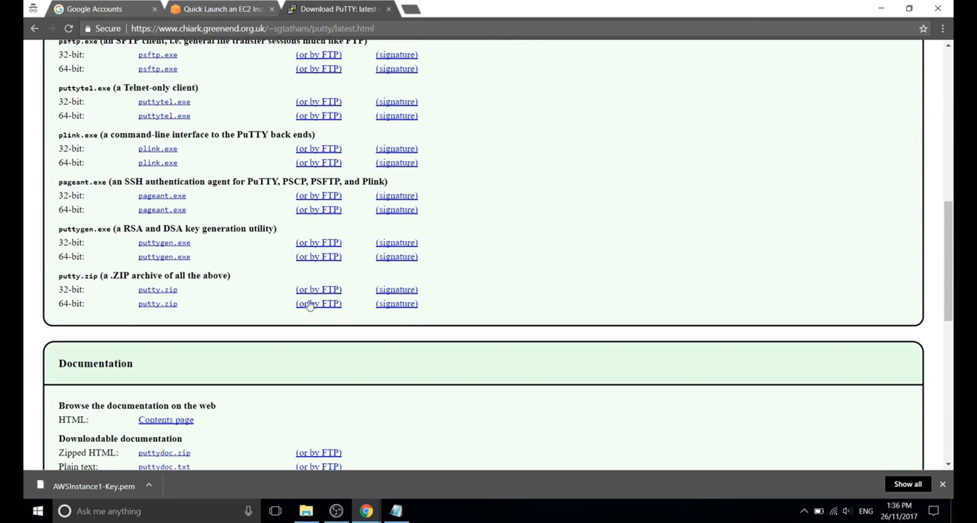
pyautogui.moveTo(193, 308); pyautogui.dragTo(106, 308)
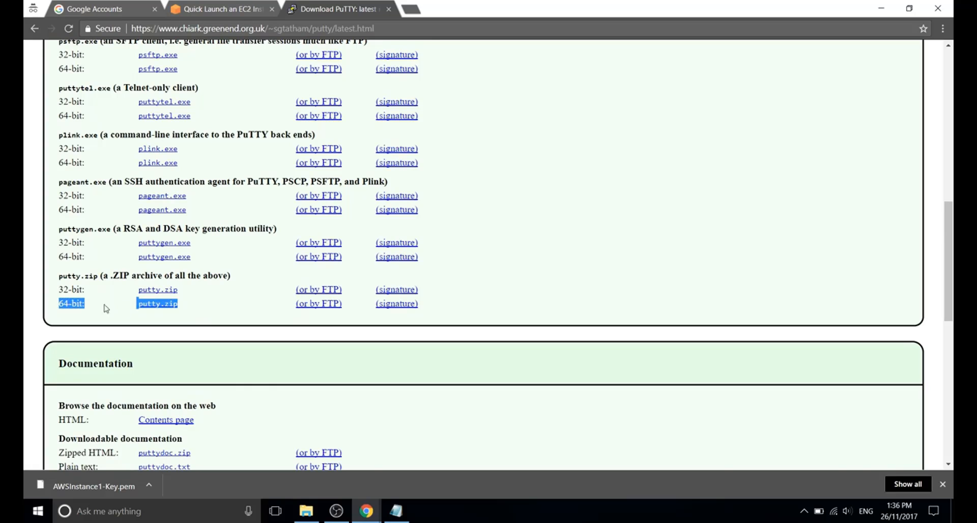
pyautogui.click(507, 310)
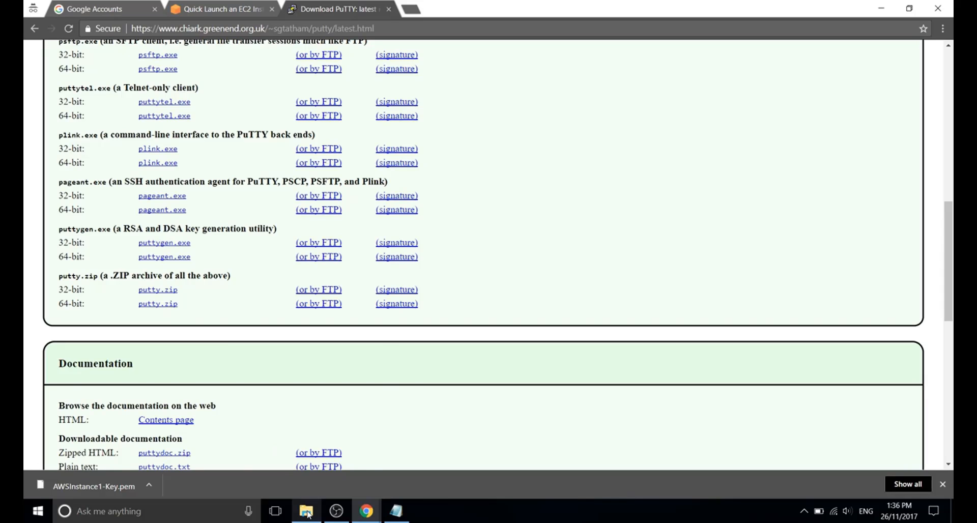
pyautogui.rightClick(307, 515)
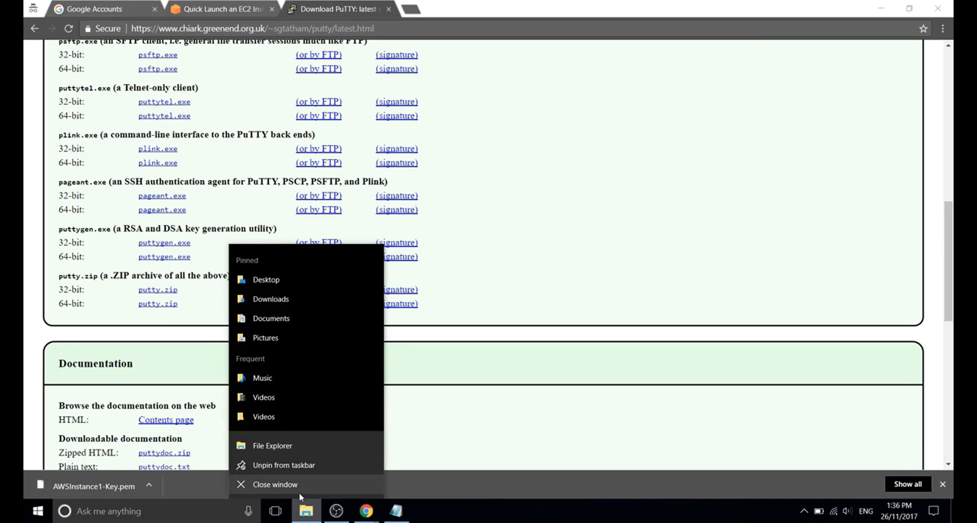
# Open the extracted putty folder under Downloads and run PUTTYGEN from it.
pyautogui.click(269, 299)
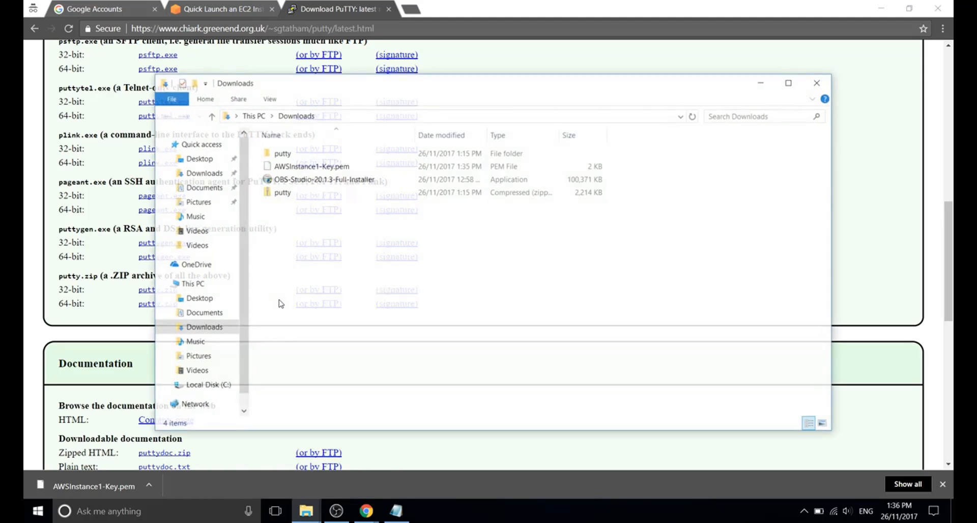
pyautogui.click(283, 193)
pyautogui.click(278, 154)
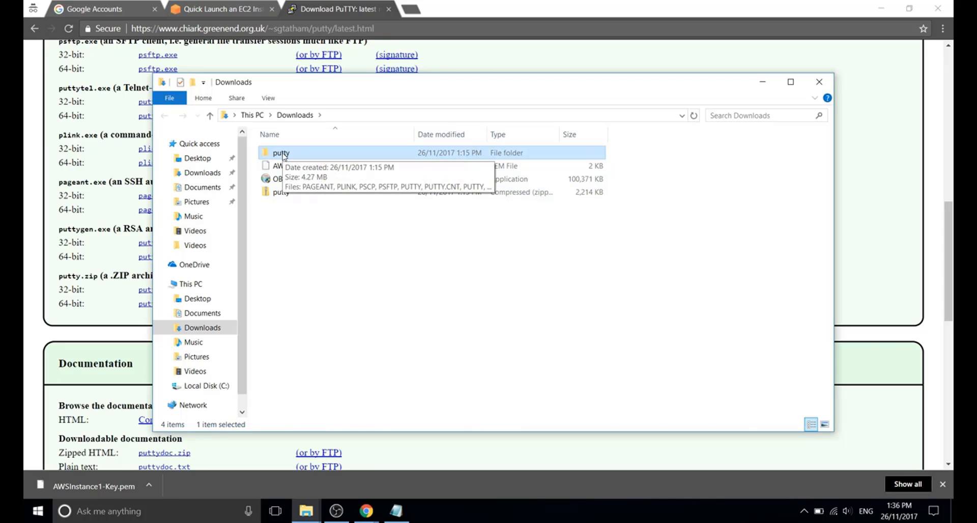
pyautogui.doubleClick(283, 153)
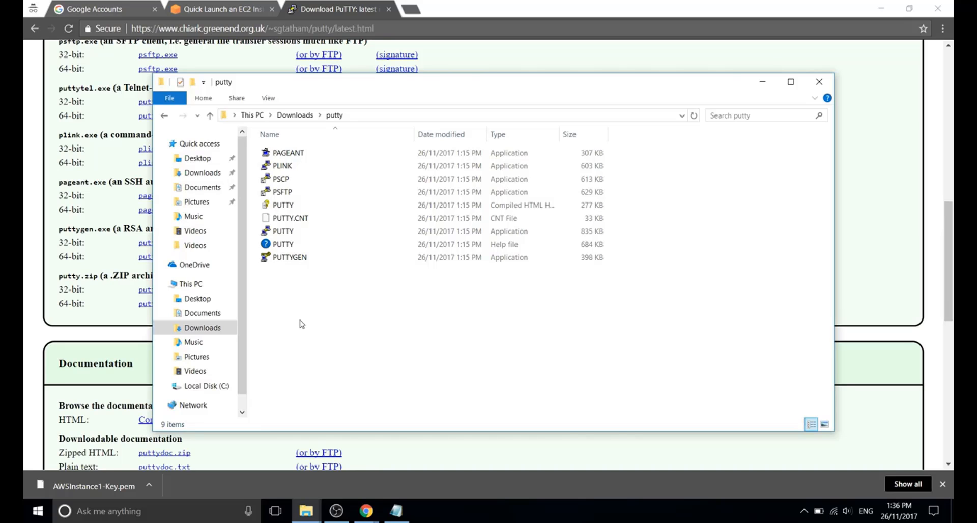
pyautogui.click(290, 260)
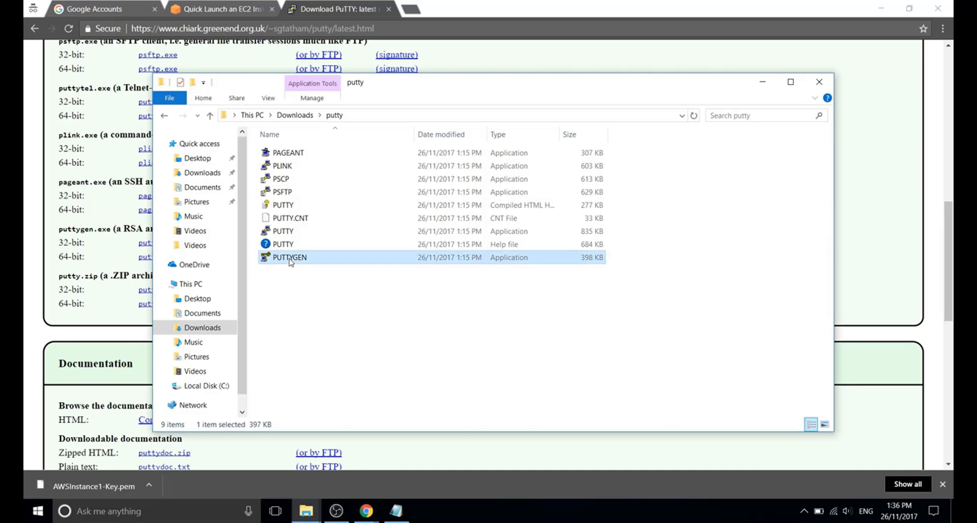
pyautogui.click(284, 326)
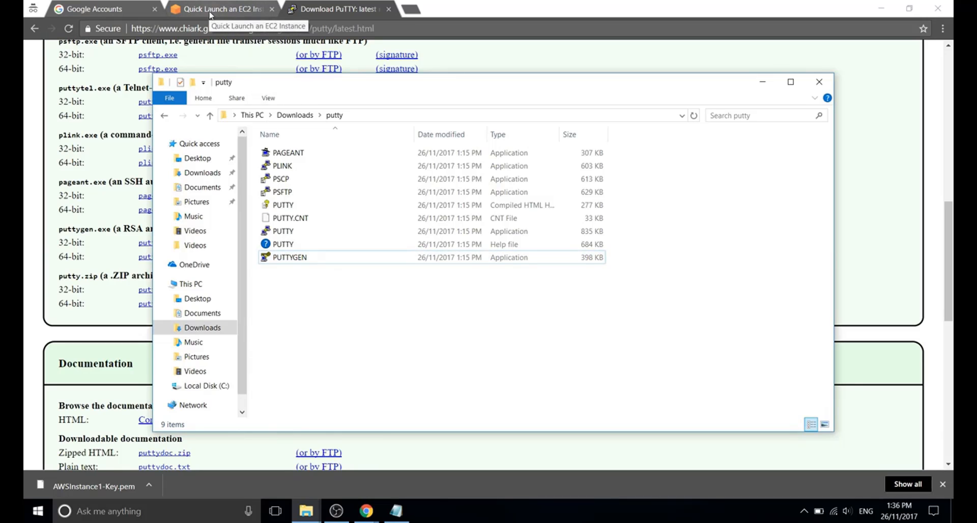
pyautogui.doubleClick(288, 259)
# Load AWSInstance1-Key.pem from Downloads, using the All Files (*.*) filter, as an RSA 2048 key.
pyautogui.click(573, 318)
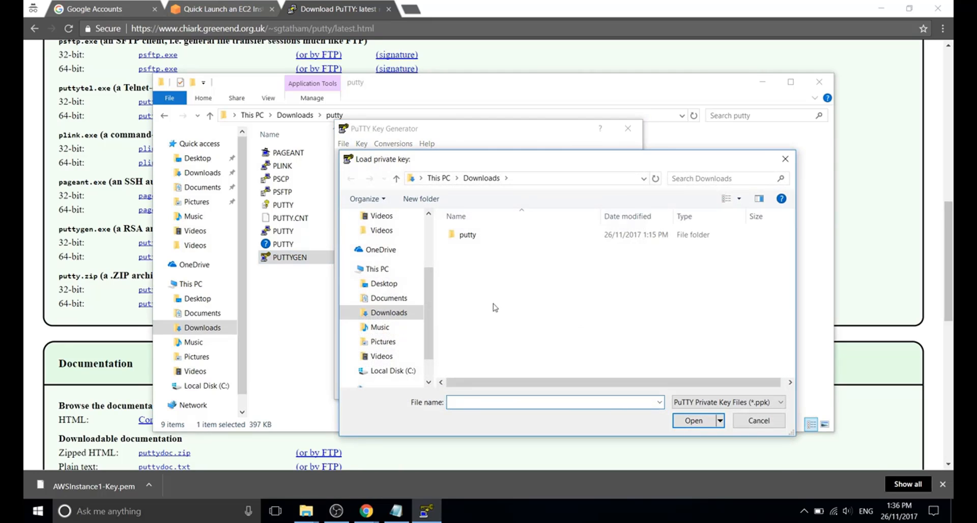
pyautogui.click(387, 315)
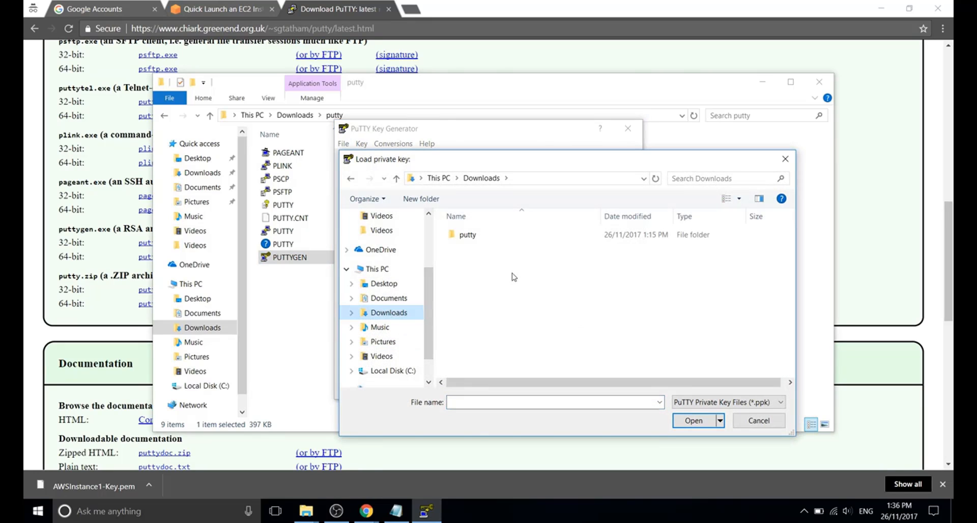
pyautogui.click(711, 402)
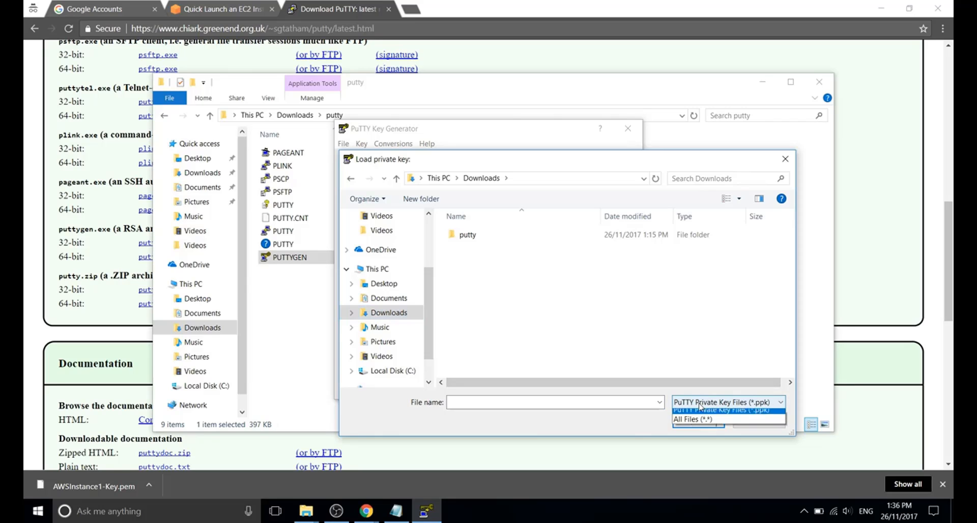
pyautogui.click(707, 425)
pyautogui.click(490, 248)
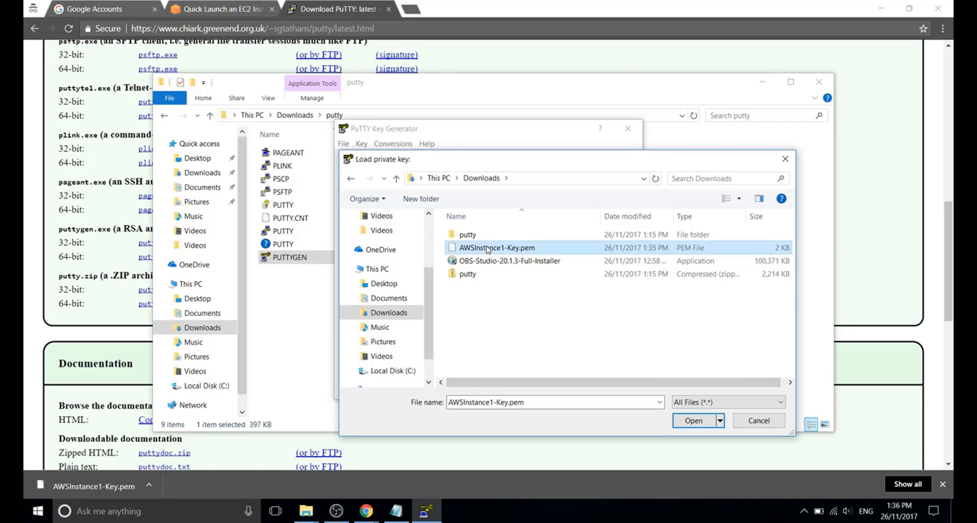
pyautogui.click(694, 421)
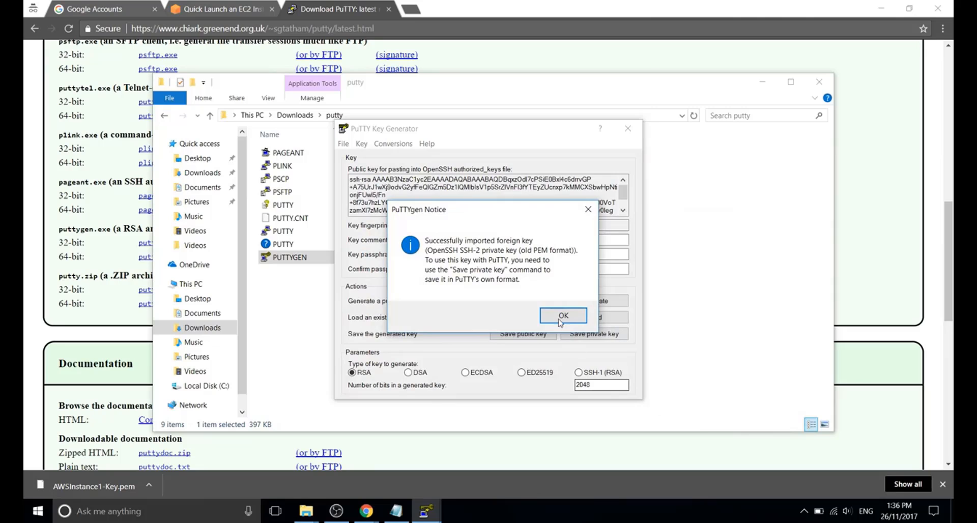
pyautogui.click(558, 317)
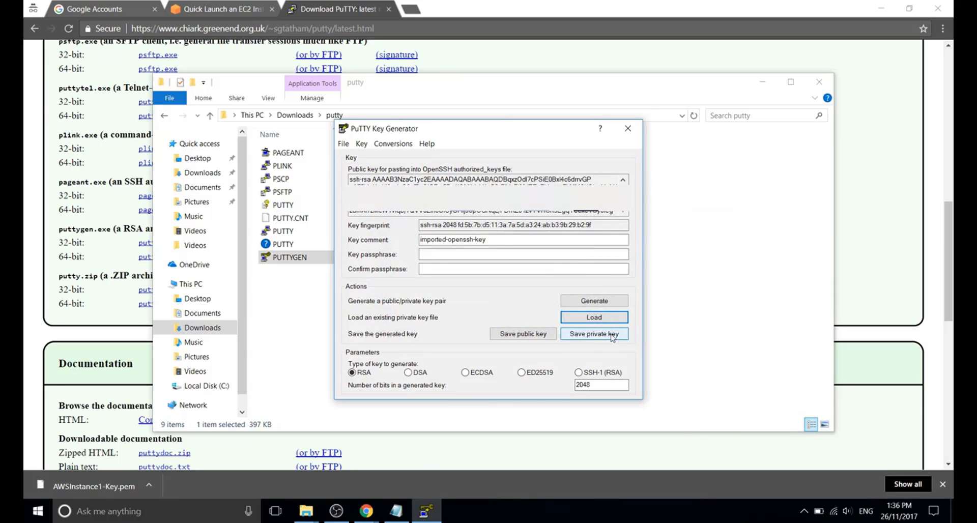
# Save the key passphrase-free as AWSInstance1-Key.ppk in Downloads, then close PuTTYgen.
pyautogui.click(590, 334)
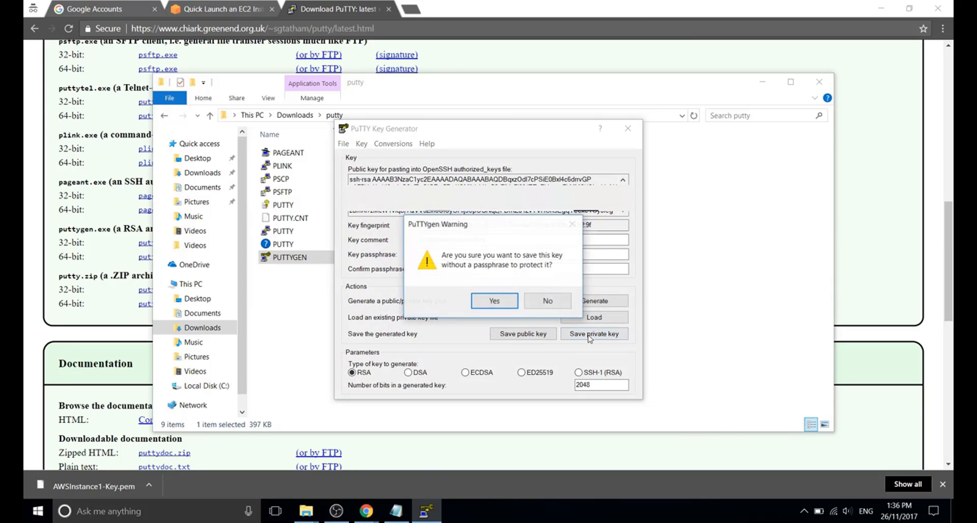
pyautogui.click(496, 304)
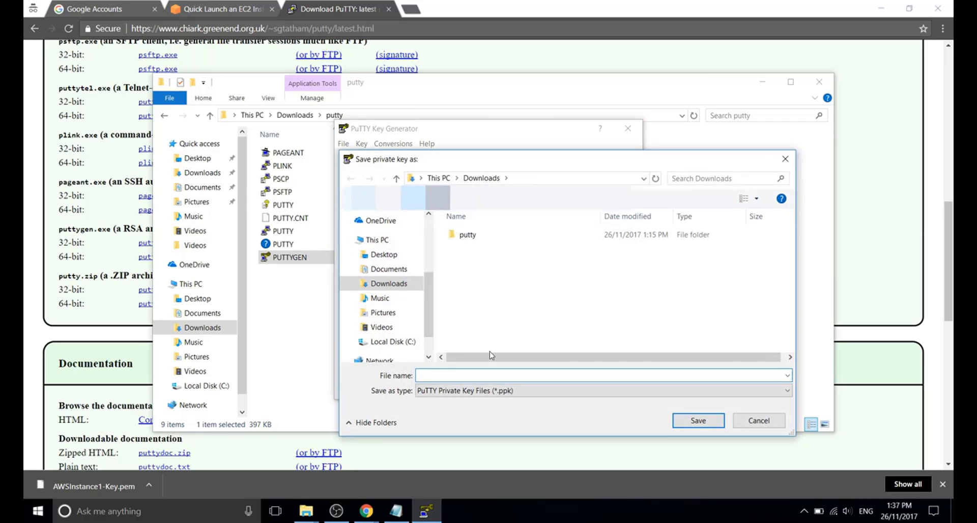
pyautogui.write('A')
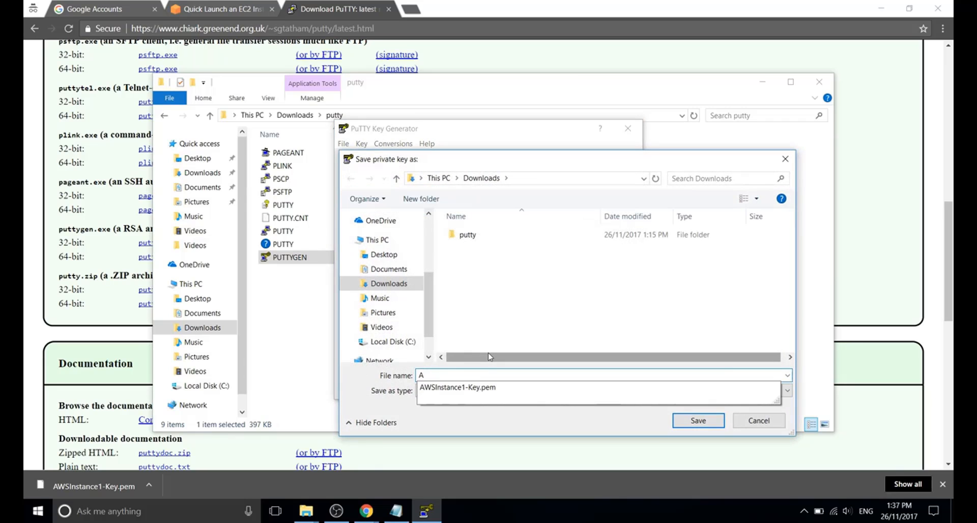
pyautogui.click(472, 388)
pyautogui.click(507, 377)
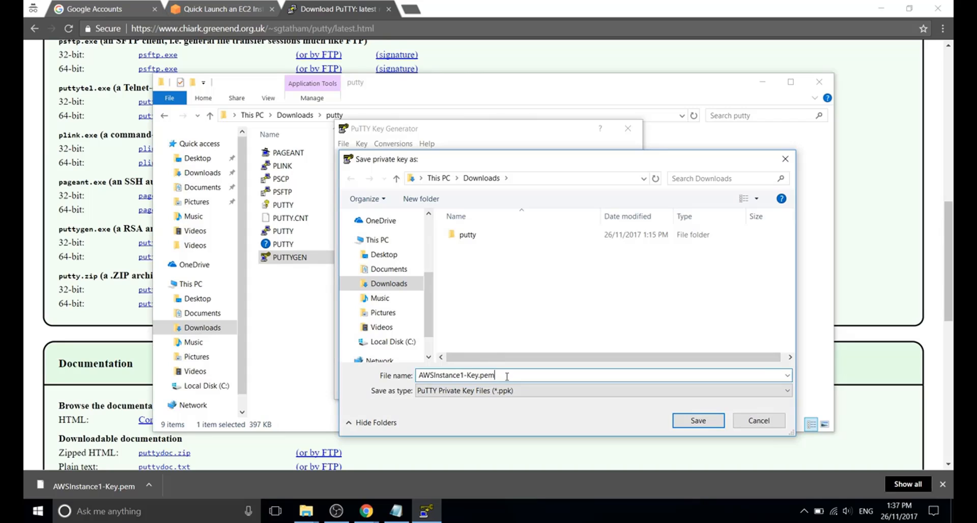
pyautogui.press('BackSpace')
pyautogui.press('BackSpace')
pyautogui.press('BackSpace')
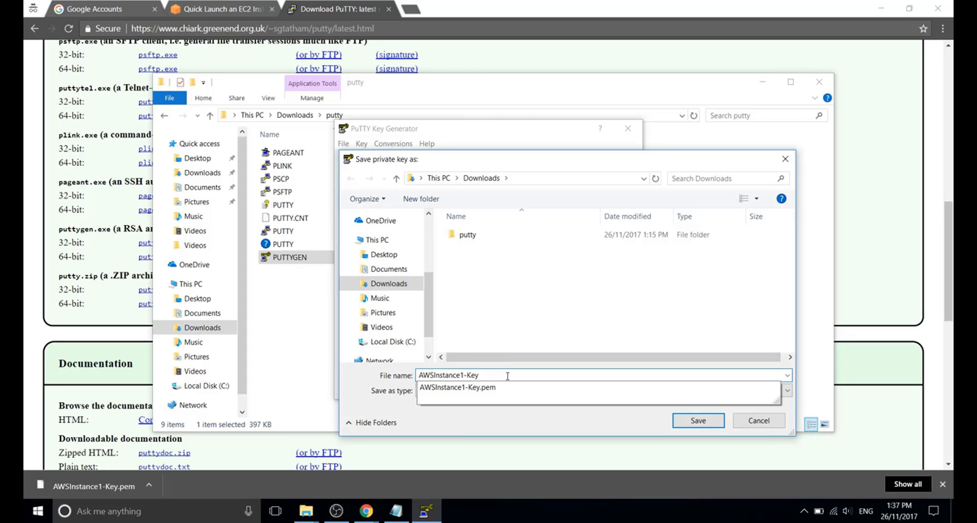
pyautogui.click(389, 383)
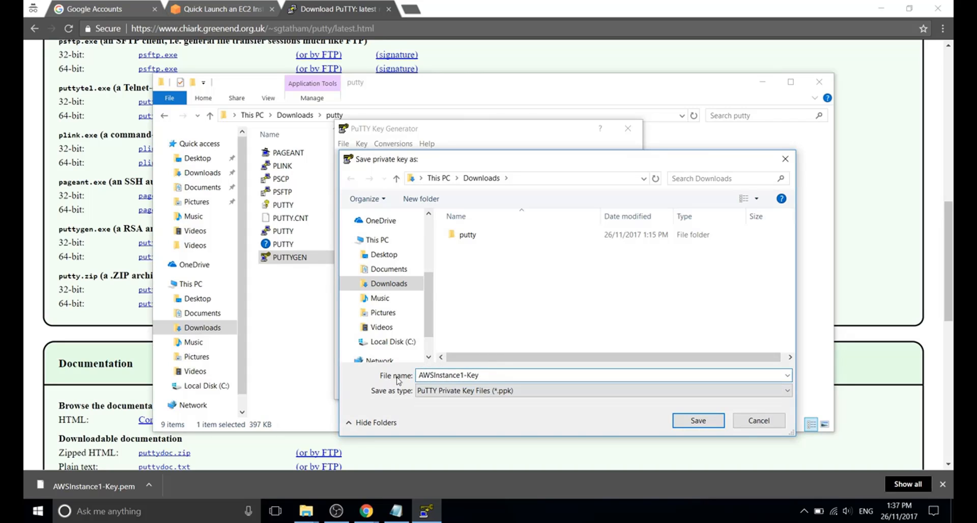
pyautogui.click(699, 422)
pyautogui.click(628, 129)
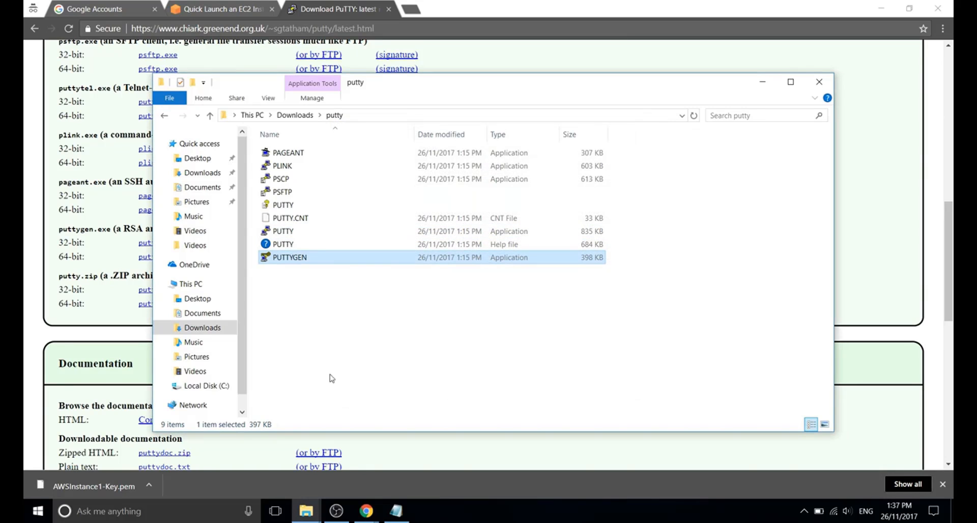
# Confirm AWSInstance1-Key.ppk sits beside the .pem in Downloads, then go back to the launch page.
pyautogui.moveTo(306, 511)
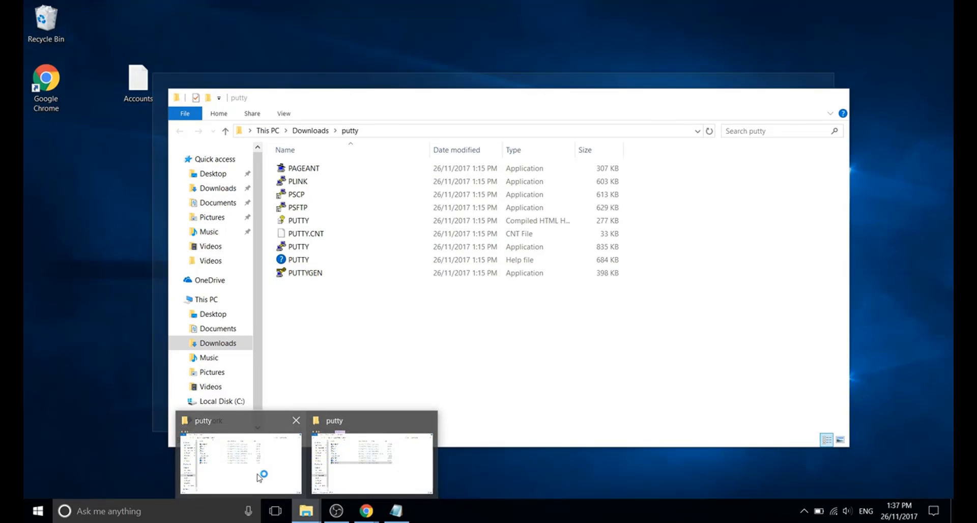
pyautogui.click(261, 476)
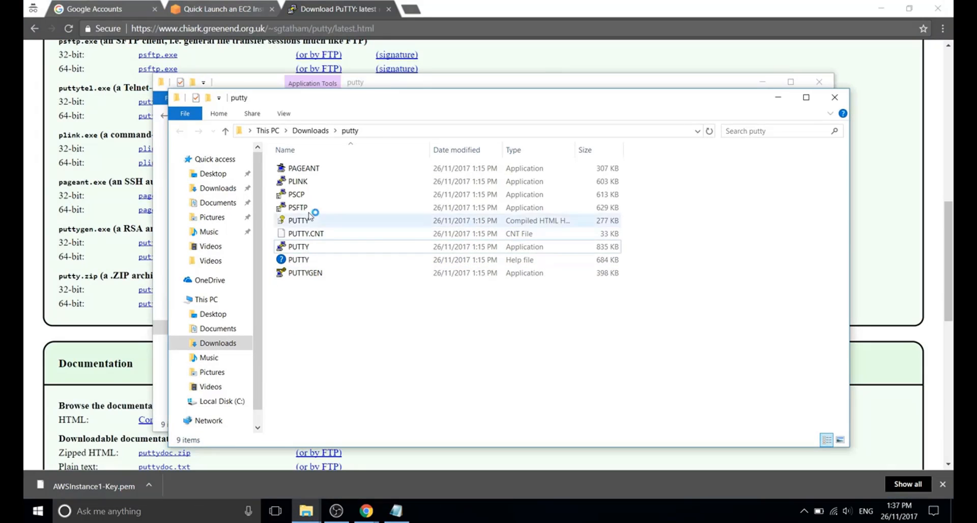
pyautogui.click(310, 131)
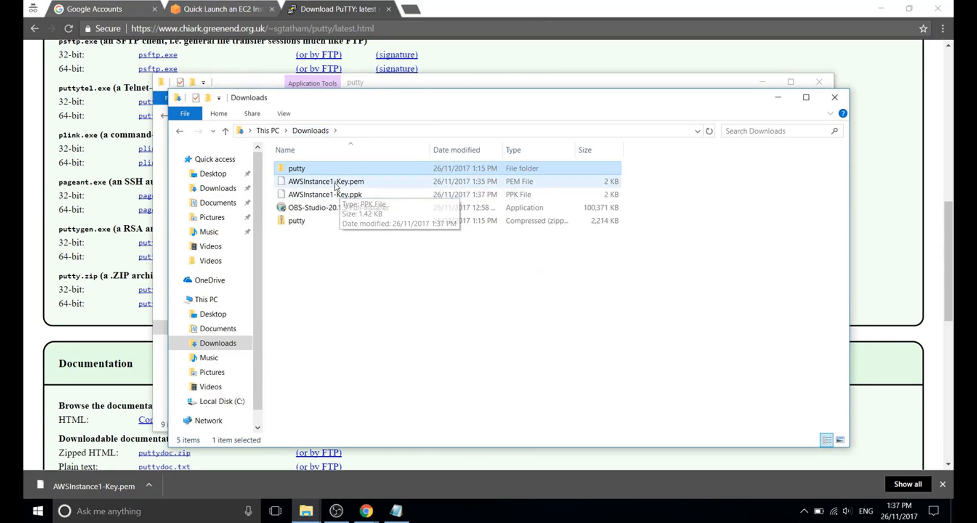
pyautogui.click(358, 199)
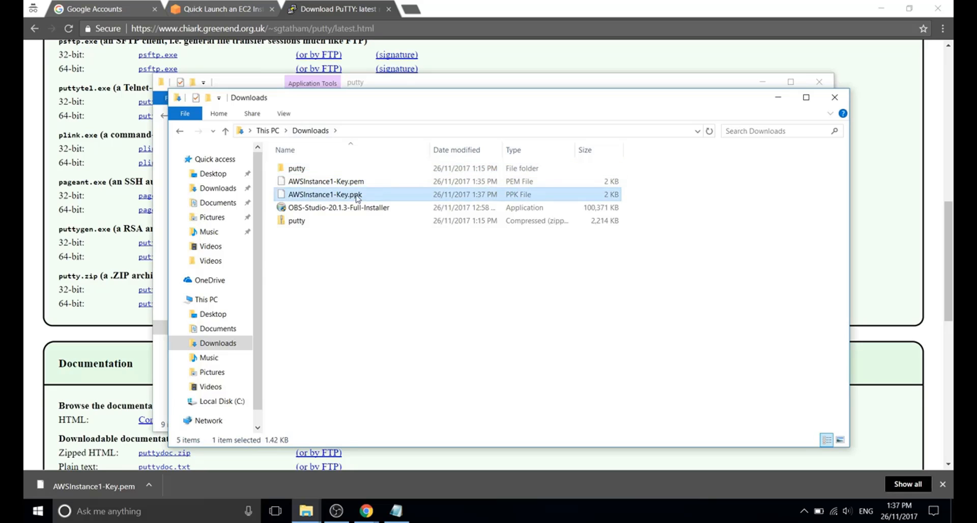
pyautogui.click(354, 258)
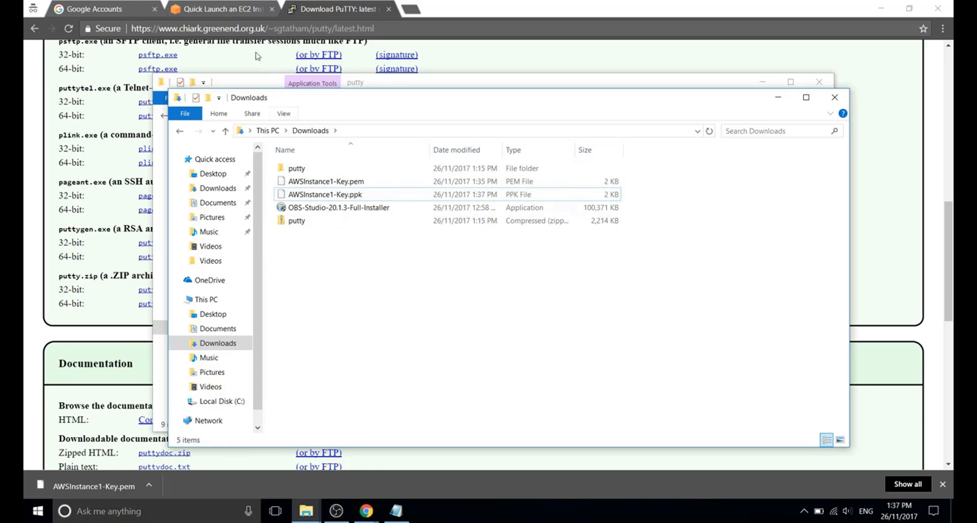
pyautogui.click(223, 12)
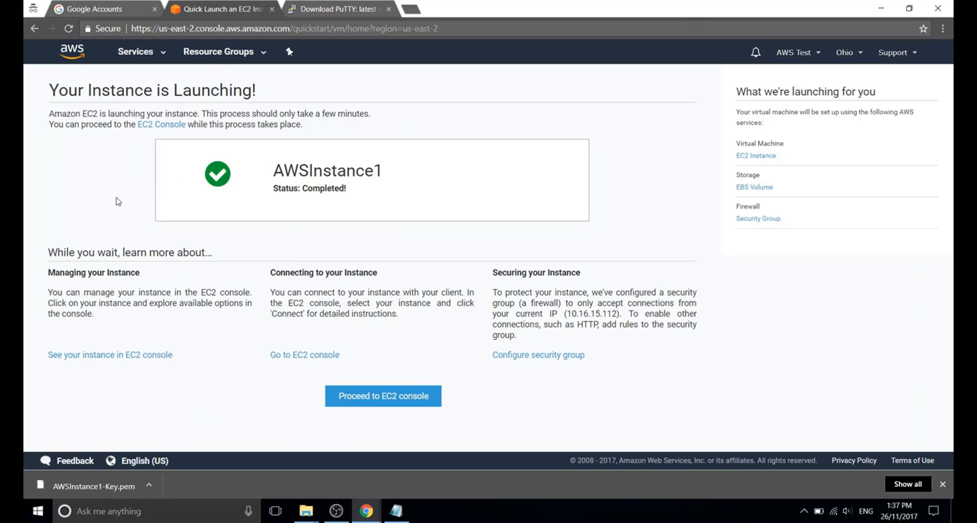
# Open the EC2 instances list, copy AWSInstance1's IPv4 Public IP 18.220.206.169, and switch to the putty folder.
pyautogui.moveTo(364, 189); pyautogui.dragTo(269, 192)
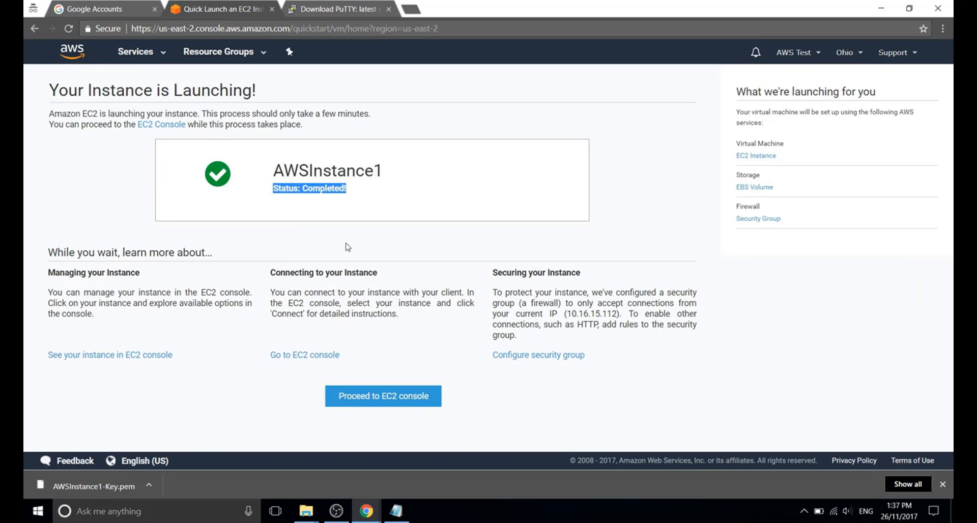
pyautogui.click(378, 399)
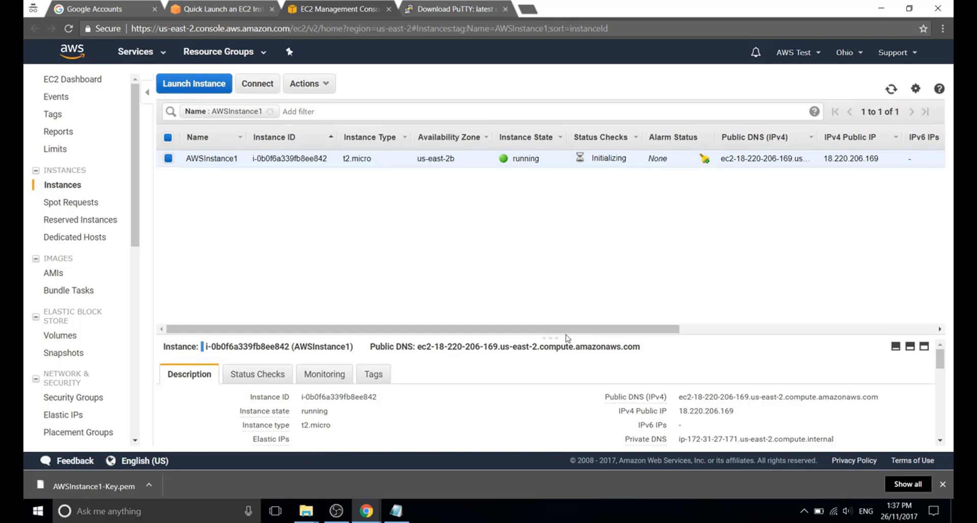
pyautogui.moveTo(567, 337); pyautogui.dragTo(565, 262)
pyautogui.moveTo(748, 337); pyautogui.dragTo(681, 336)
pyautogui.hotkey('ctrl', 'c')
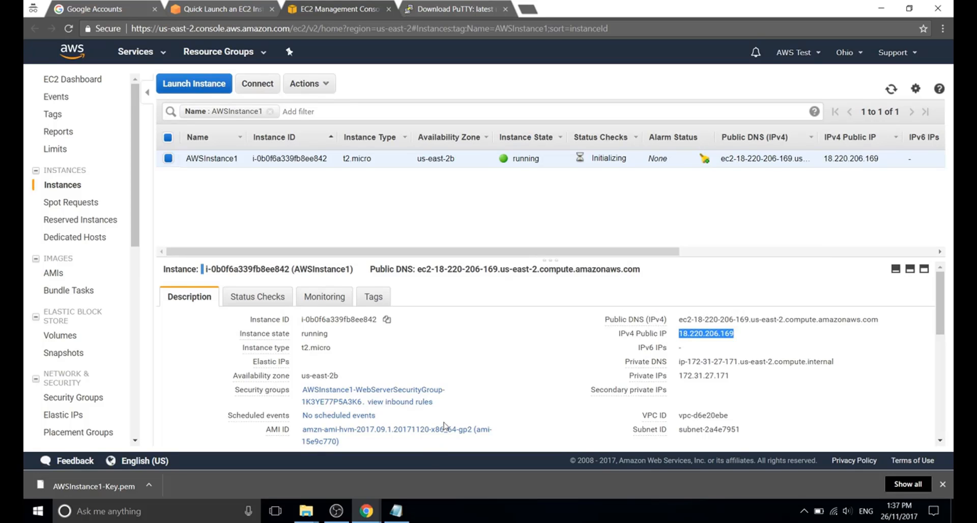
pyautogui.moveTo(306, 511)
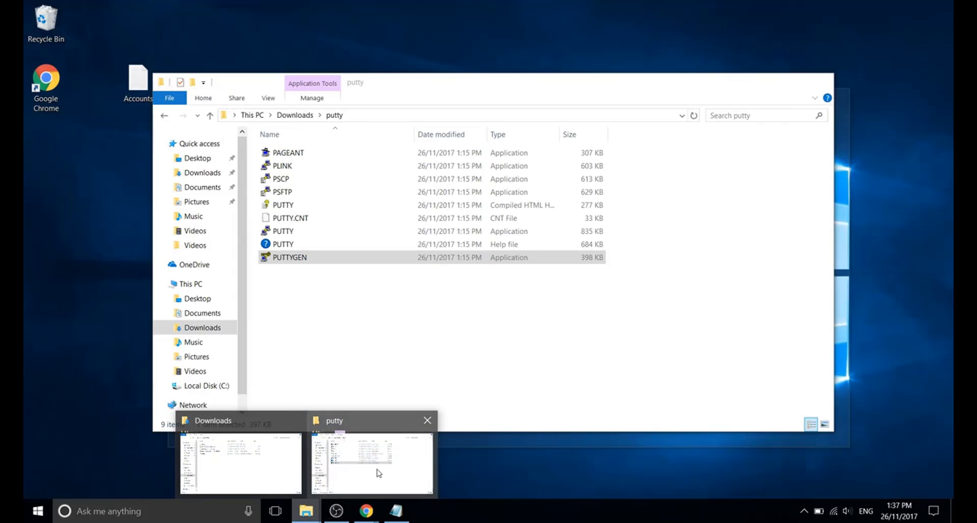
pyautogui.click(377, 473)
pyautogui.click(326, 358)
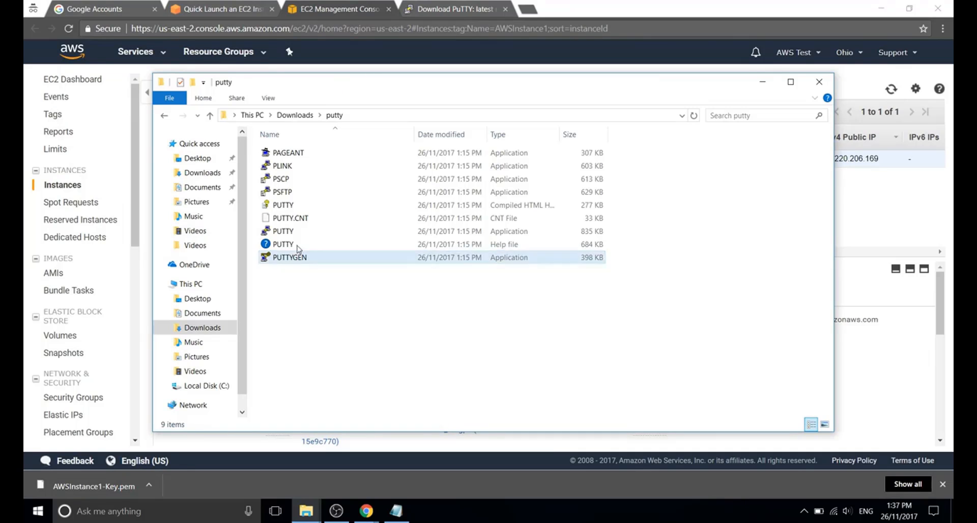
pyautogui.doubleClick(284, 234)
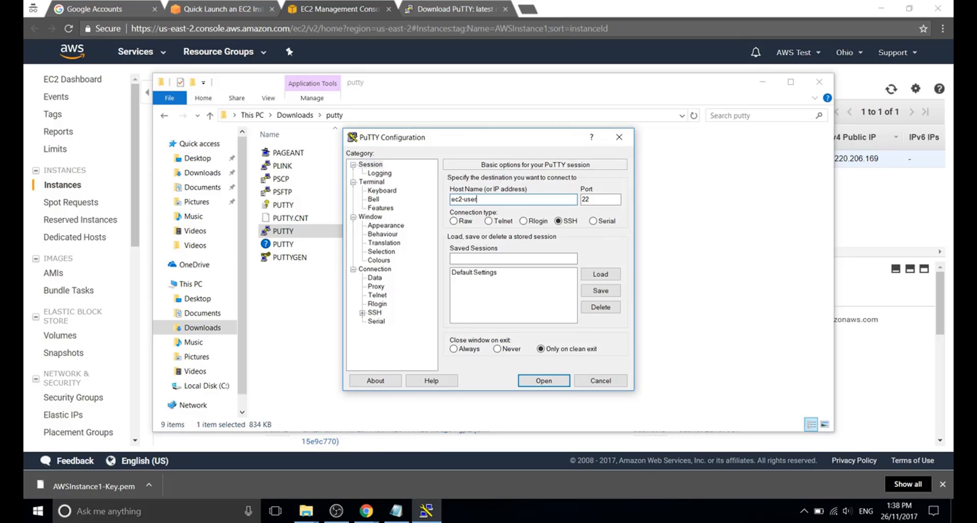
pyautogui.write('ec2-user@')
pyautogui.hotkey('ctrl', 'v')
pyautogui.click(465, 258)
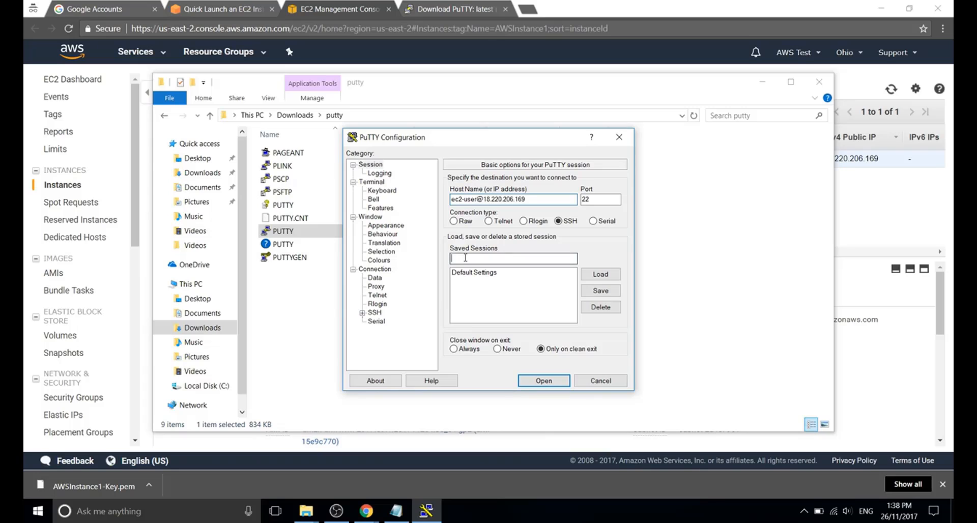
pyautogui.write('AWS')
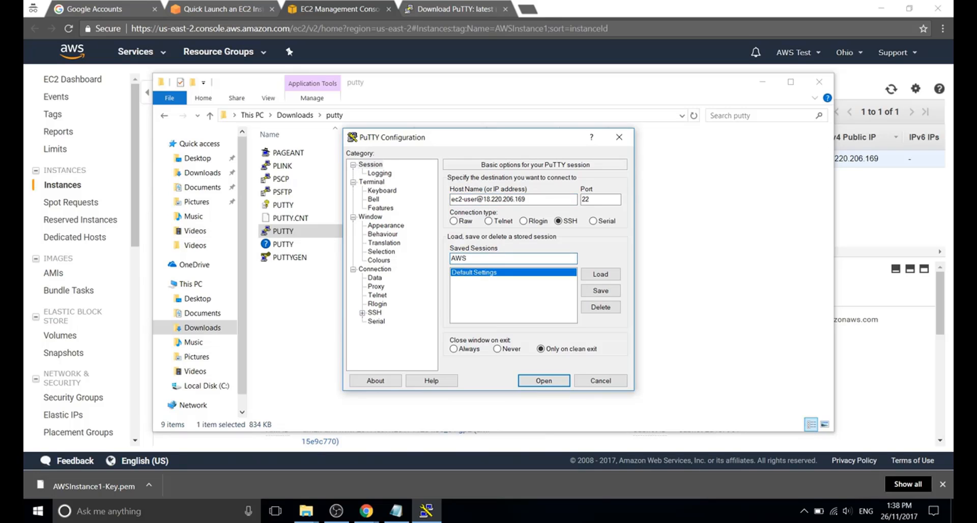
pyautogui.write('-Instance1')
pyautogui.click(601, 291)
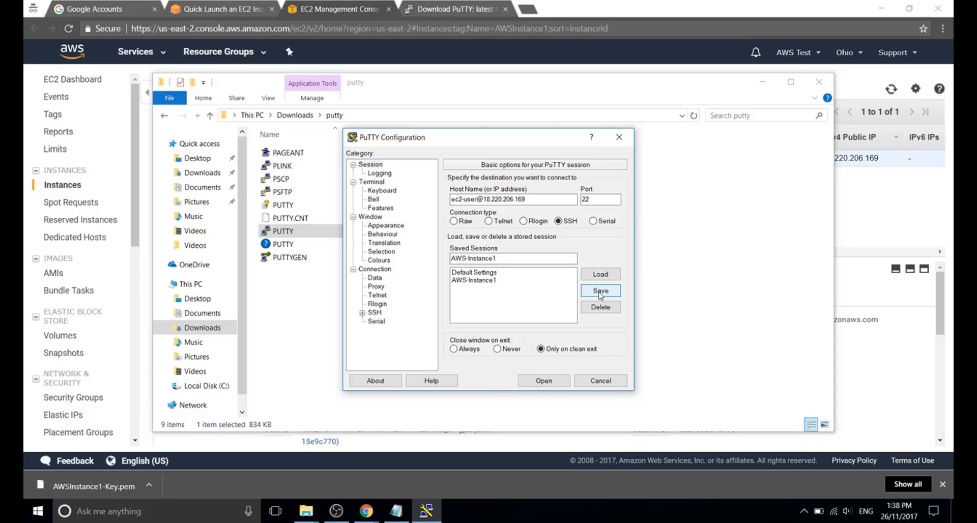
# Set AWSInstance1-Key.ppk from Downloads as PuTTY's SSH Auth private key, then return to Session.
pyautogui.click(375, 312)
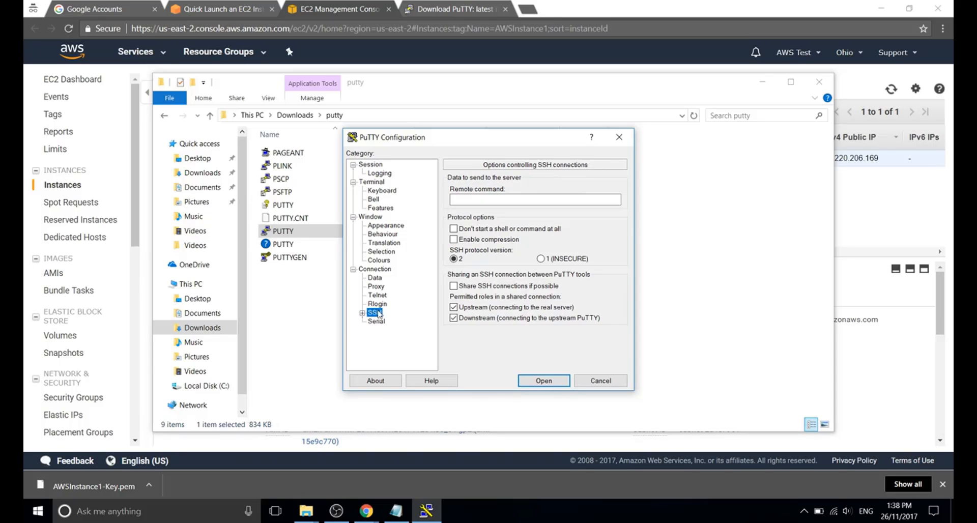
pyautogui.click(362, 313)
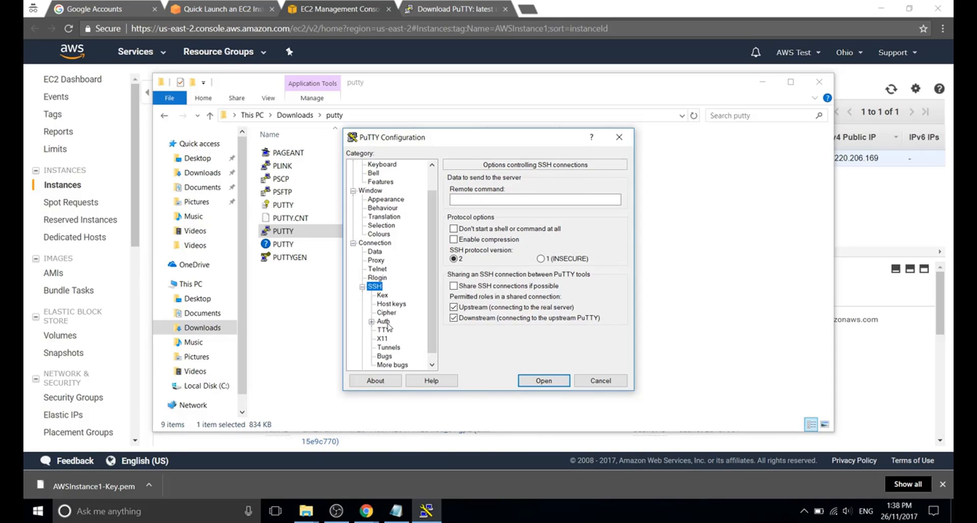
pyautogui.click(383, 322)
pyautogui.click(597, 301)
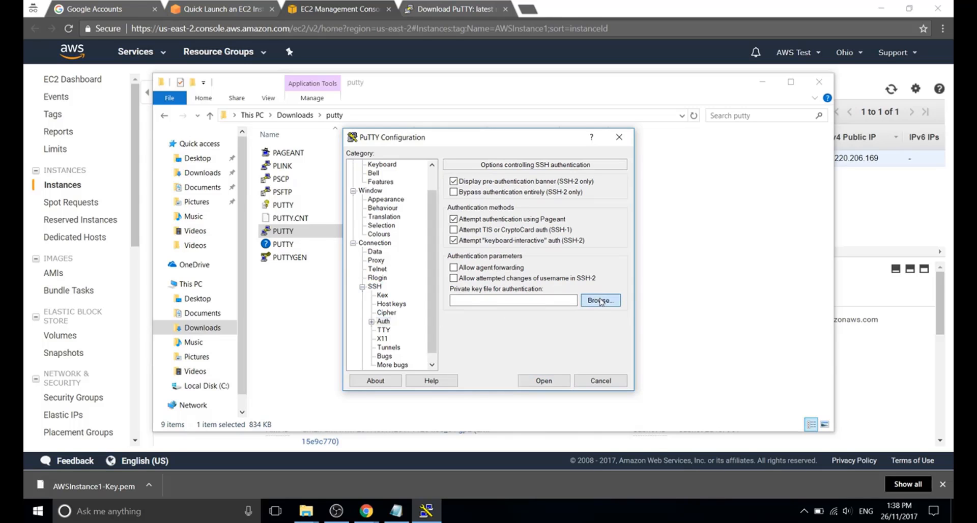
pyautogui.click(504, 246)
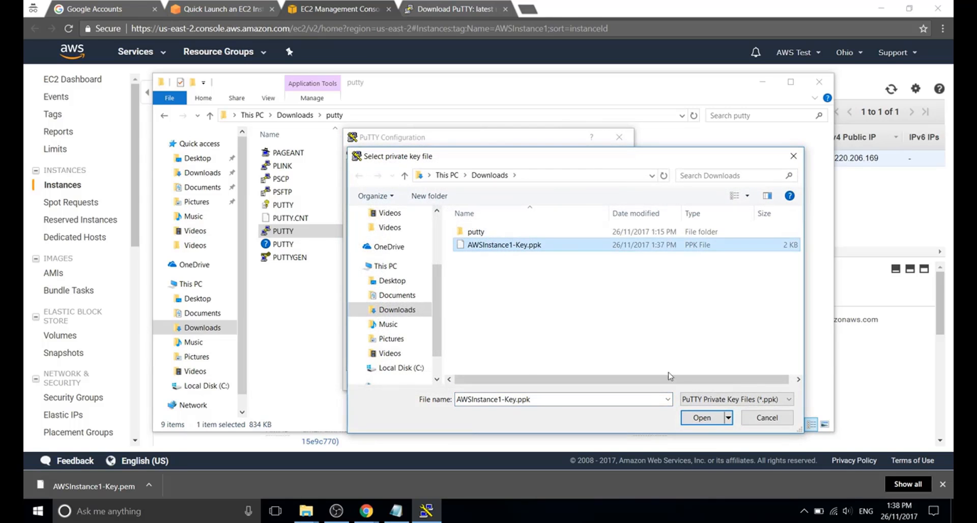
pyautogui.click(699, 418)
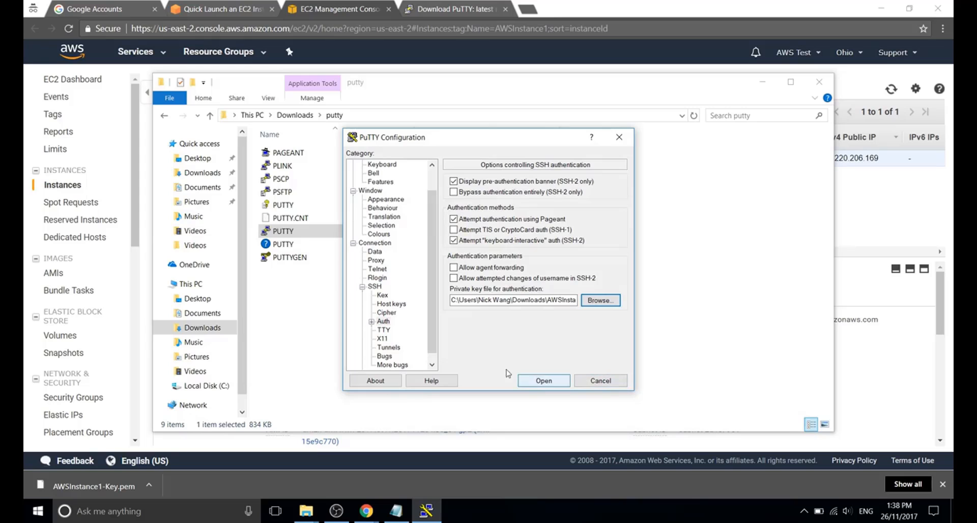
pyautogui.scroll(1, 433, 265)
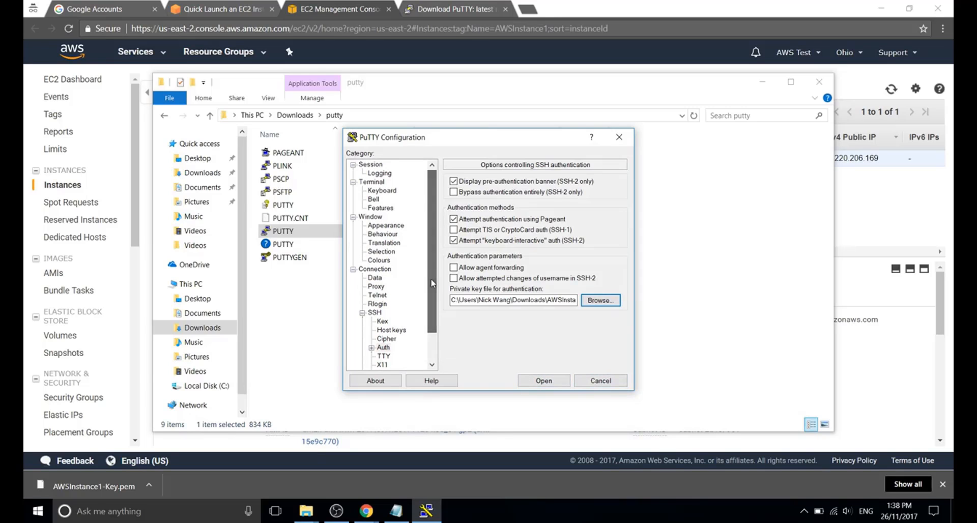
pyautogui.click(378, 165)
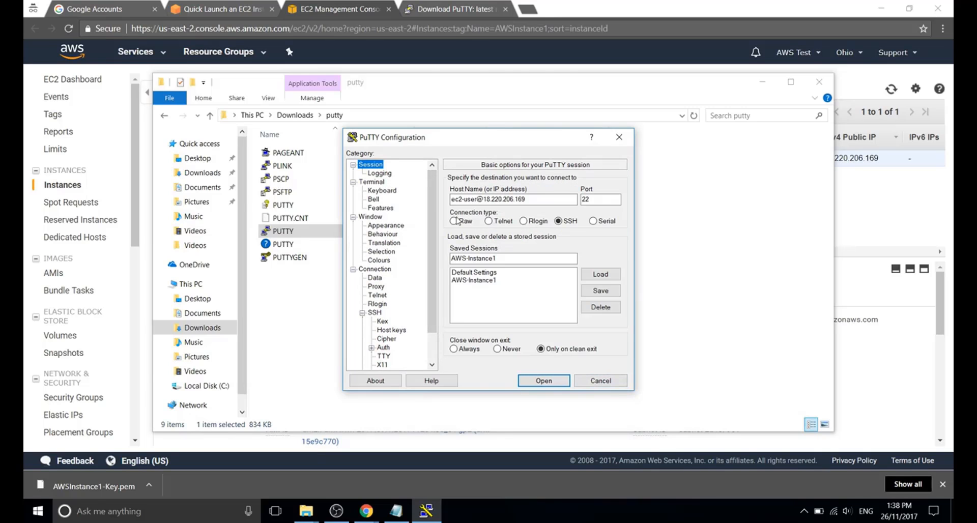
# Open the SSH session to 18.220.206.169, then close the blank terminal and confirm exiting.
pyautogui.click(538, 383)
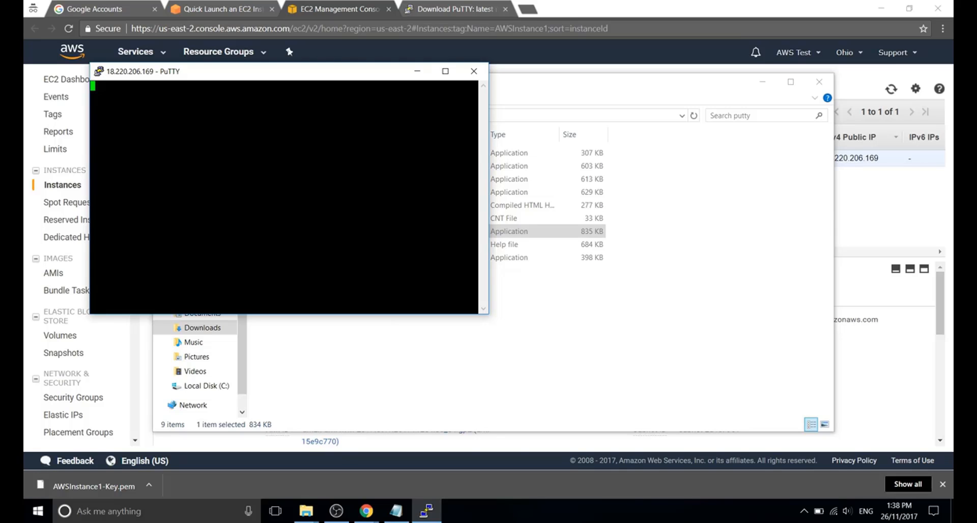
pyautogui.click(474, 71)
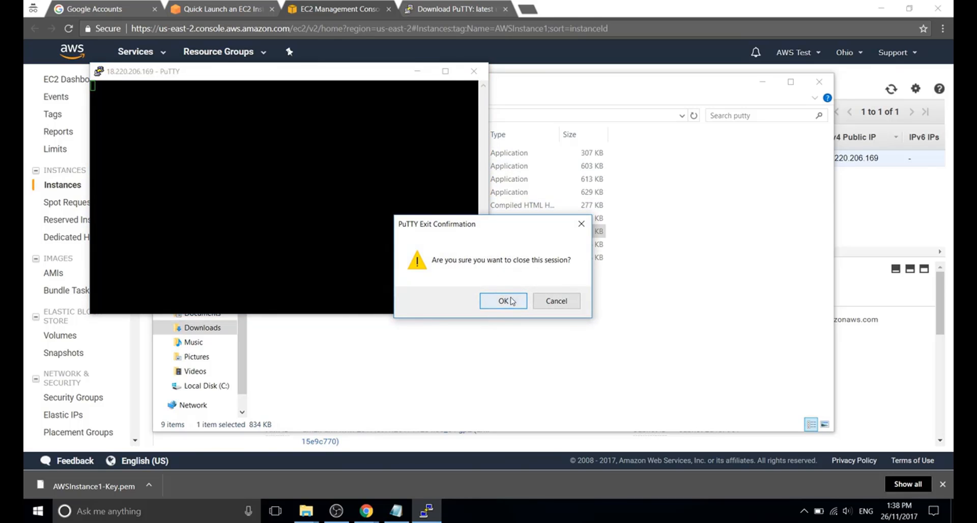
pyautogui.click(503, 300)
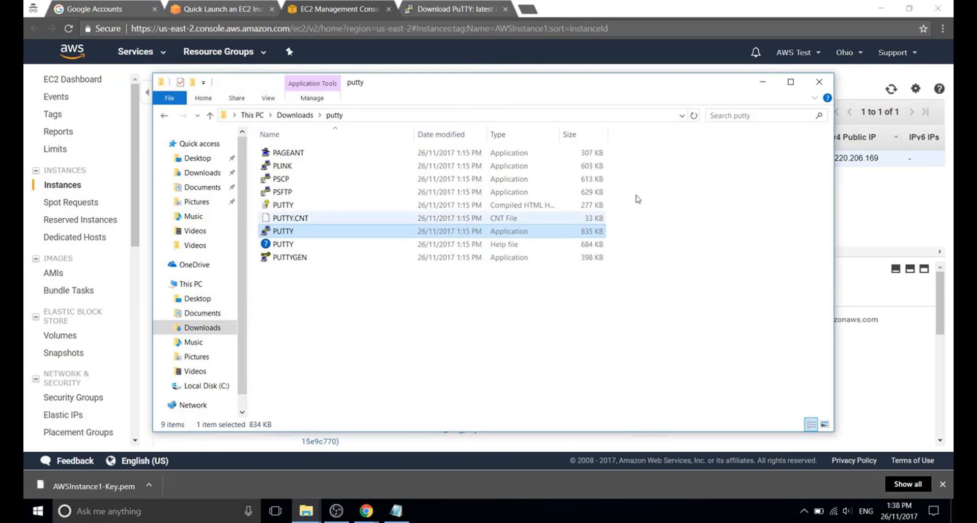
# Minimize File Explorer and select the AWSInstance1 group in the EC2 Security Groups list.
pyautogui.click(763, 82)
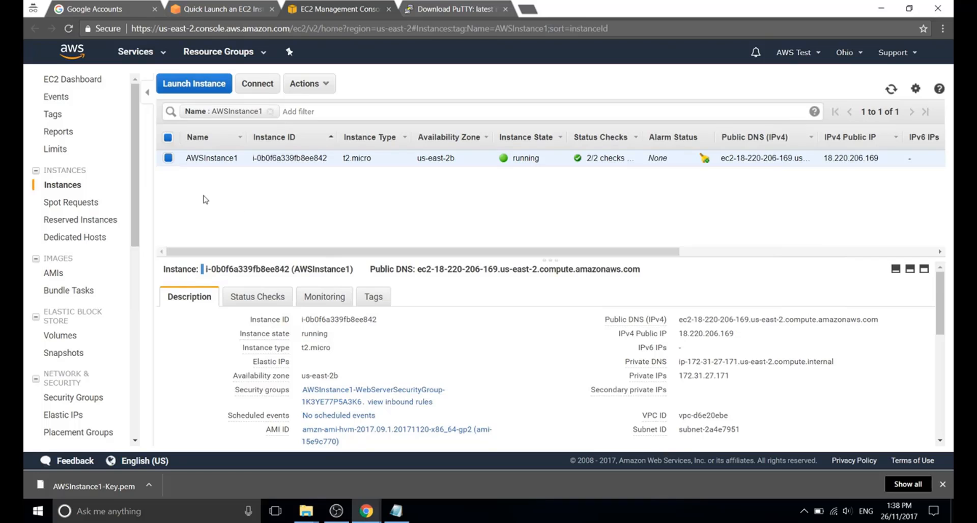
pyautogui.moveTo(135, 241); pyautogui.dragTo(135, 289)
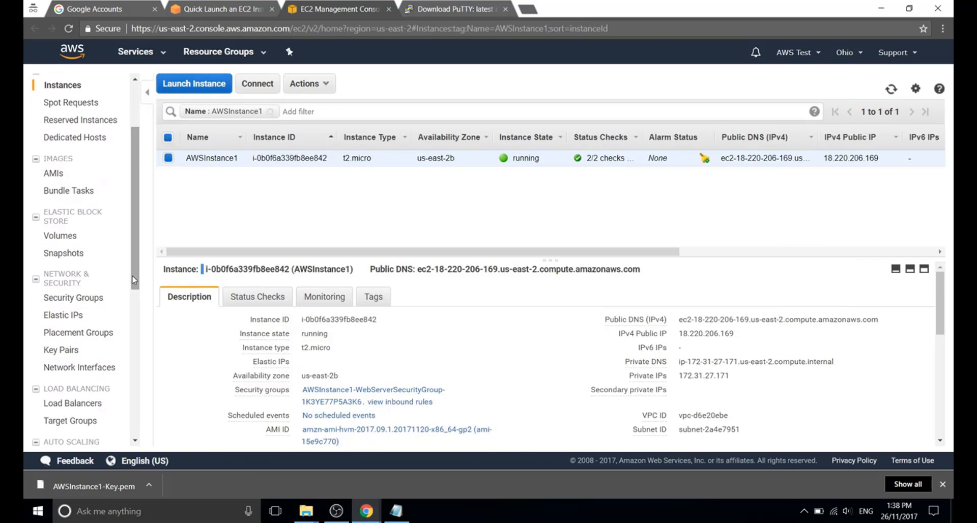
pyautogui.click(71, 299)
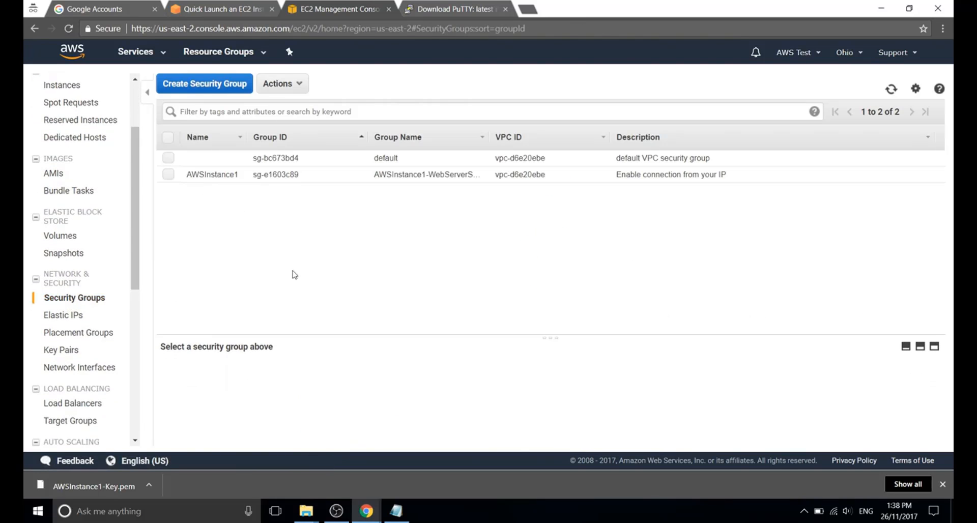
pyautogui.click(168, 175)
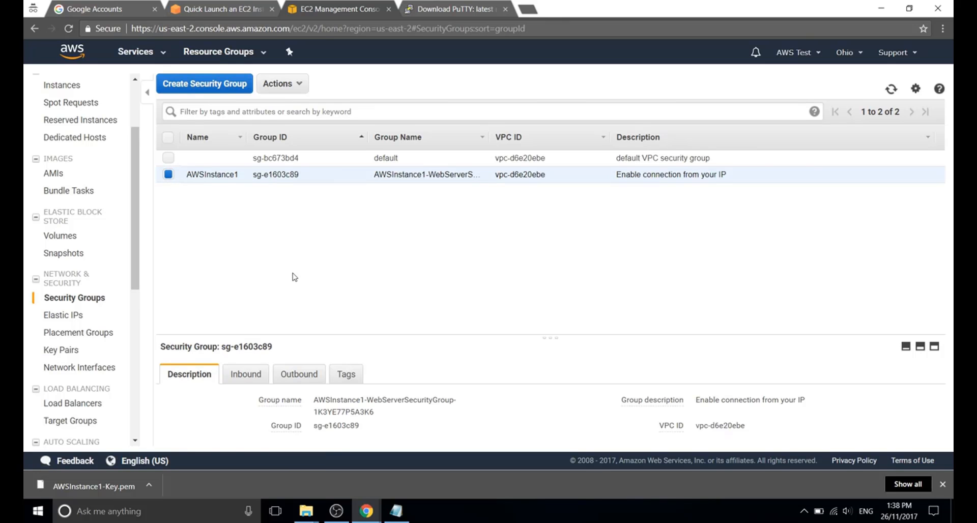
# Open AWSInstance1's inbound rules, holding one SSH port 22 rule, for editing.
pyautogui.moveTo(310, 336); pyautogui.dragTo(309, 242)
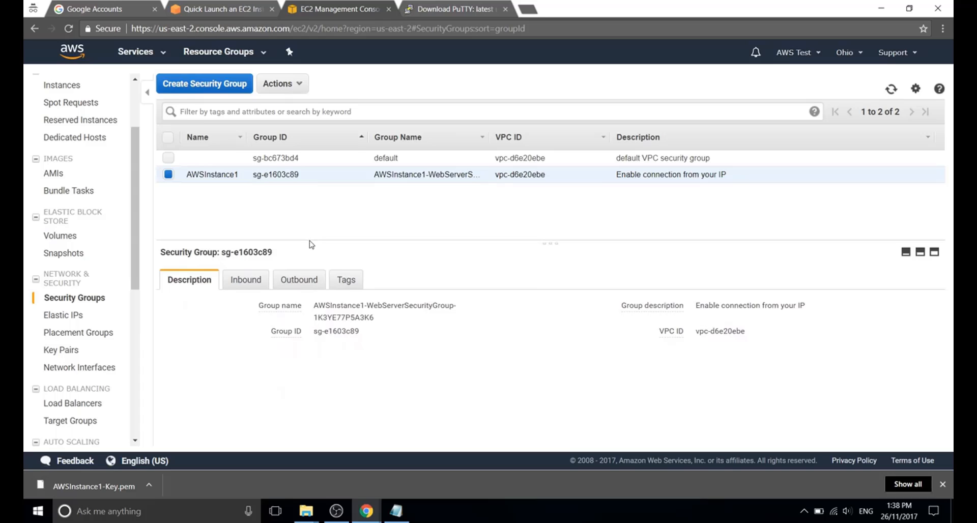
pyautogui.click(249, 279)
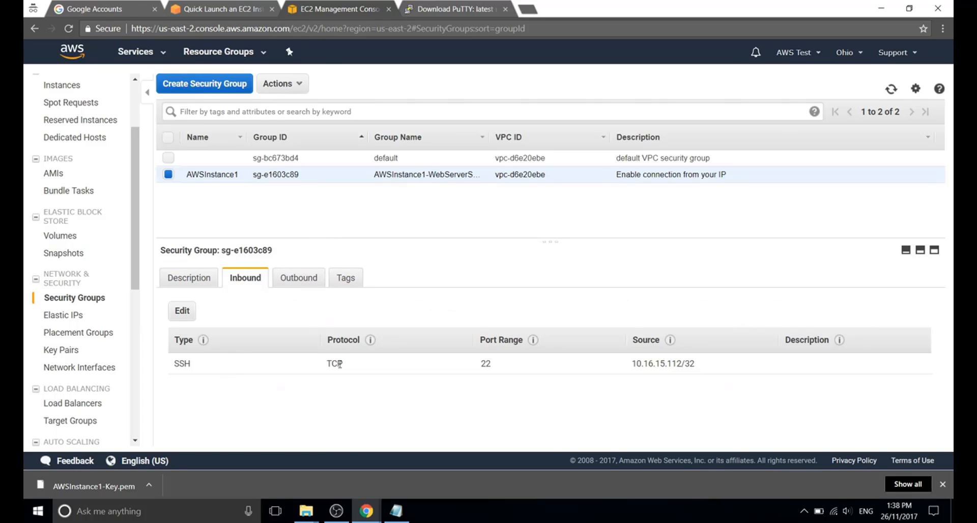
pyautogui.tripleClick(672, 364)
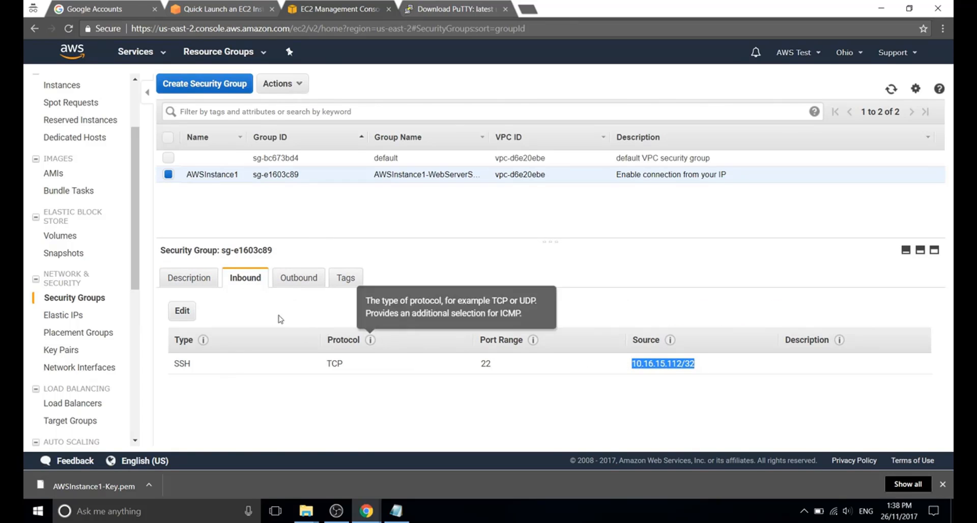
pyautogui.click(182, 311)
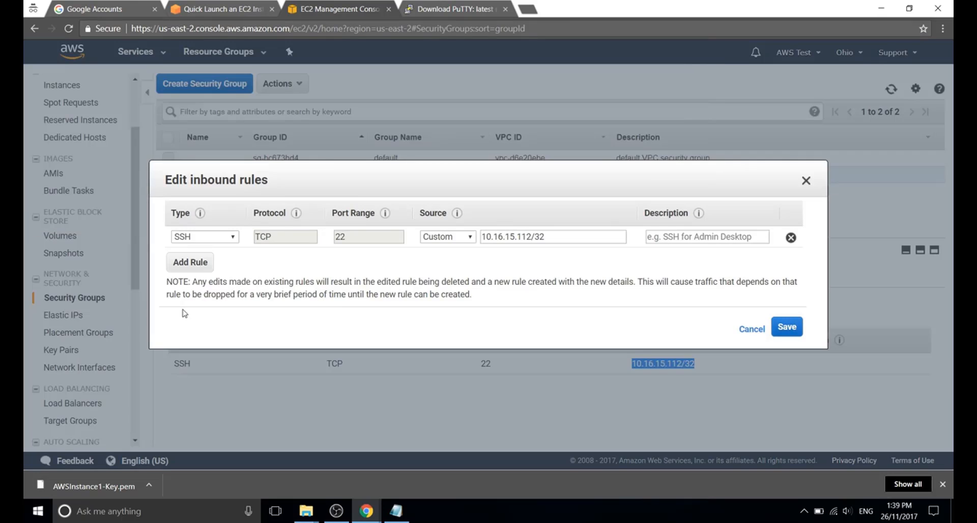
# Add a second inbound rule of type SSH on TCP port 22, and open a new incognito tab.
pyautogui.click(194, 265)
pyautogui.click(220, 259)
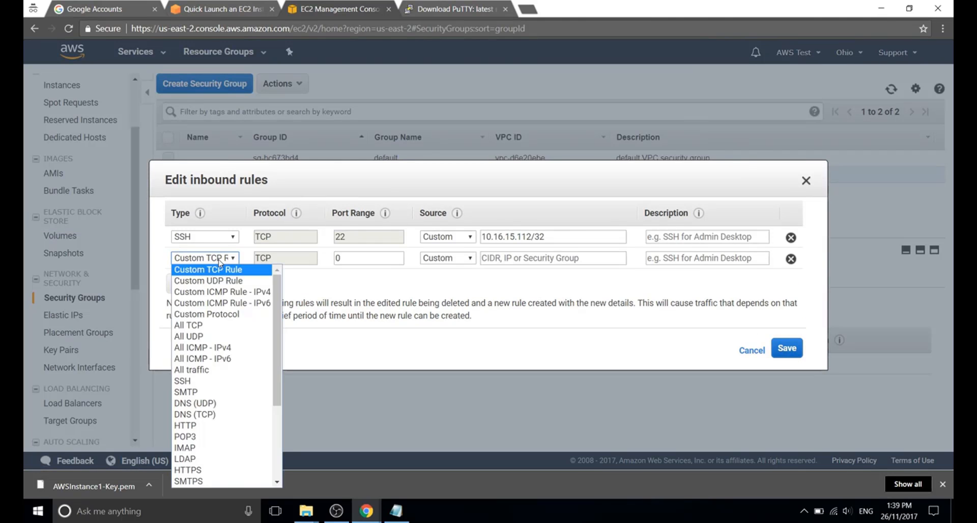
pyautogui.click(210, 387)
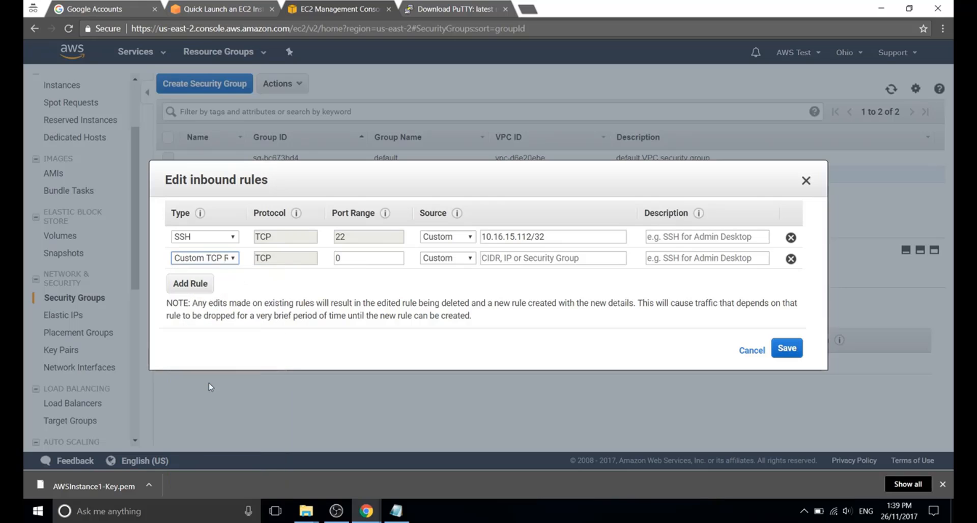
pyautogui.click(530, 260)
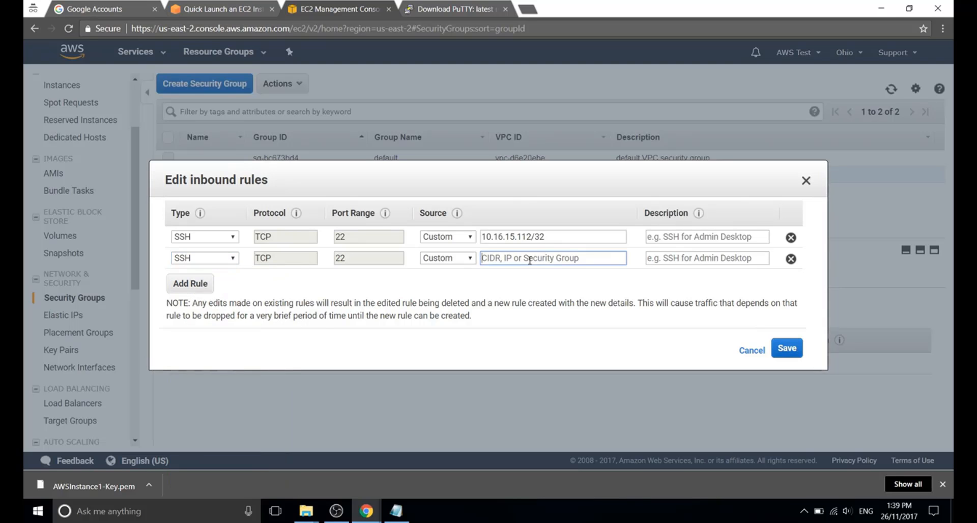
pyautogui.click(527, 9)
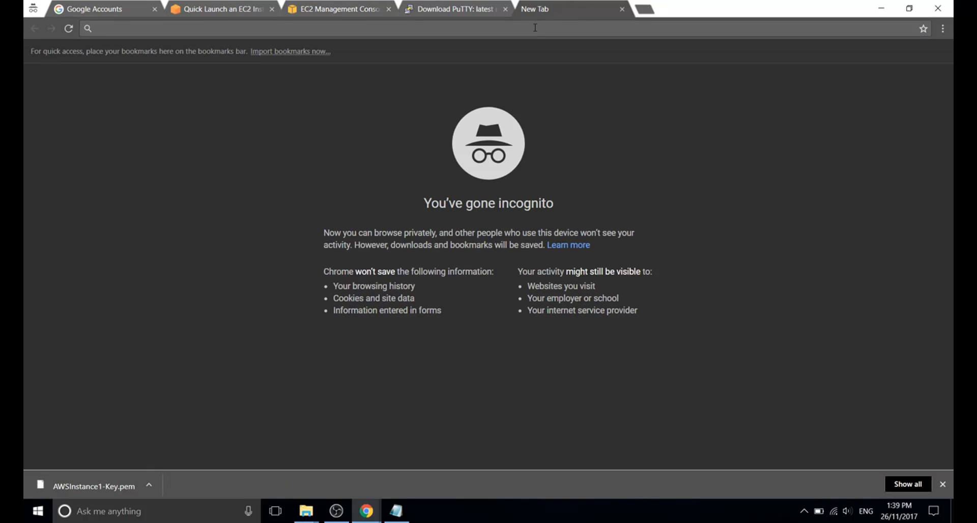
# Search 'whatismyip' and open the WhatIsMyIP.com result to get the public IP.
pyautogui.write('whatis')
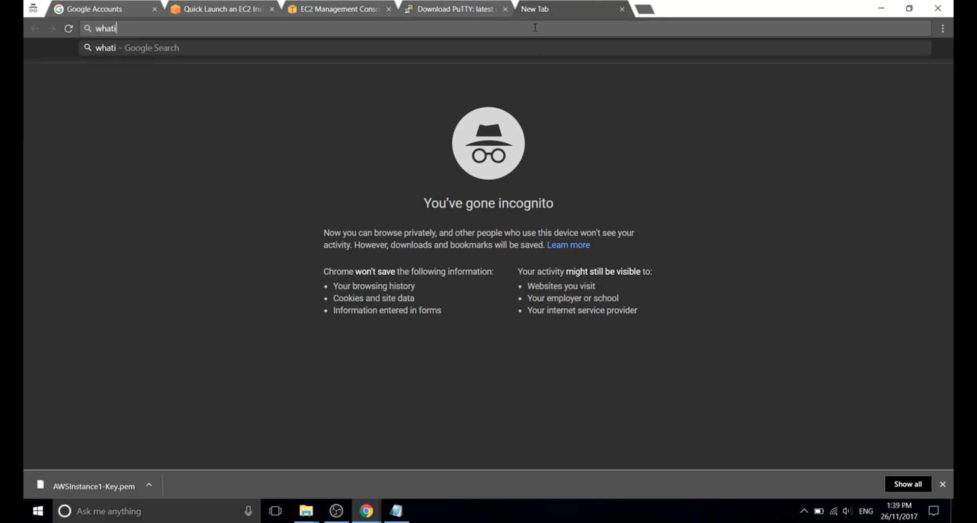
pyautogui.write('myip')
pyautogui.press('Return')
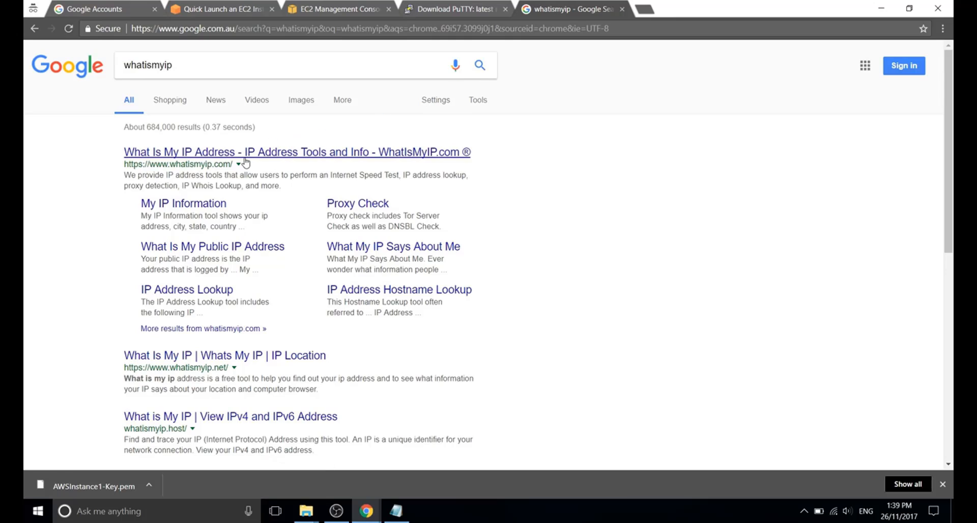
pyautogui.click(244, 158)
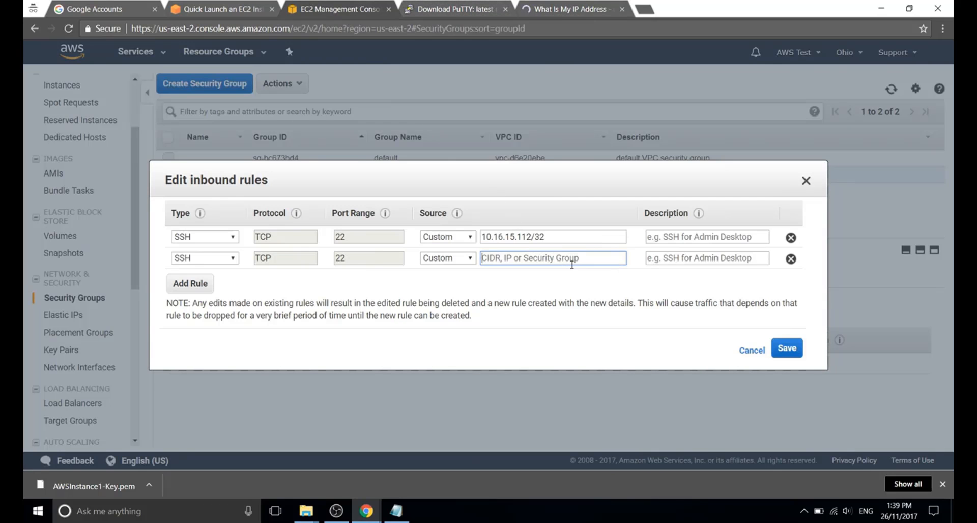
# Set the new rule's source to the home IP with /32, describe it 'ssh from home', and save.
pyautogui.hotkey('ctrl', 'v')
pyautogui.write('/32')
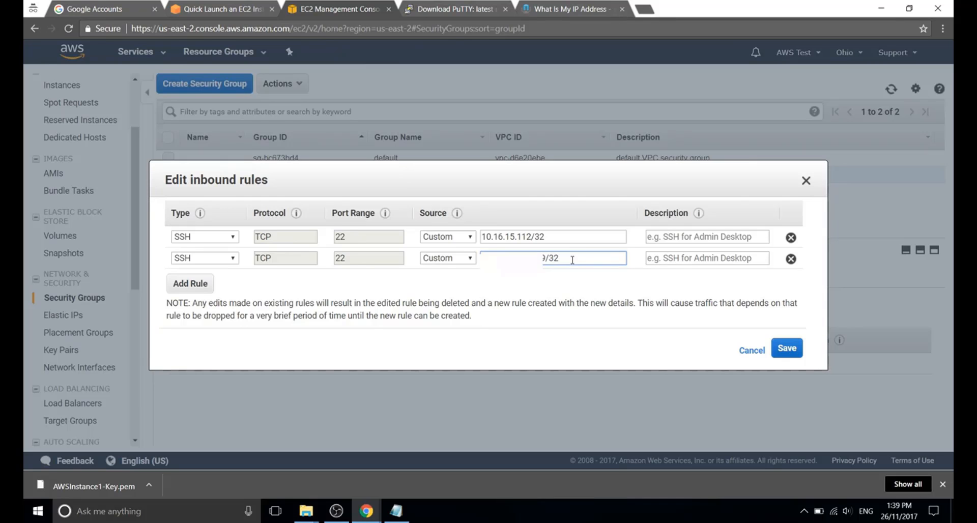
pyautogui.click(687, 260)
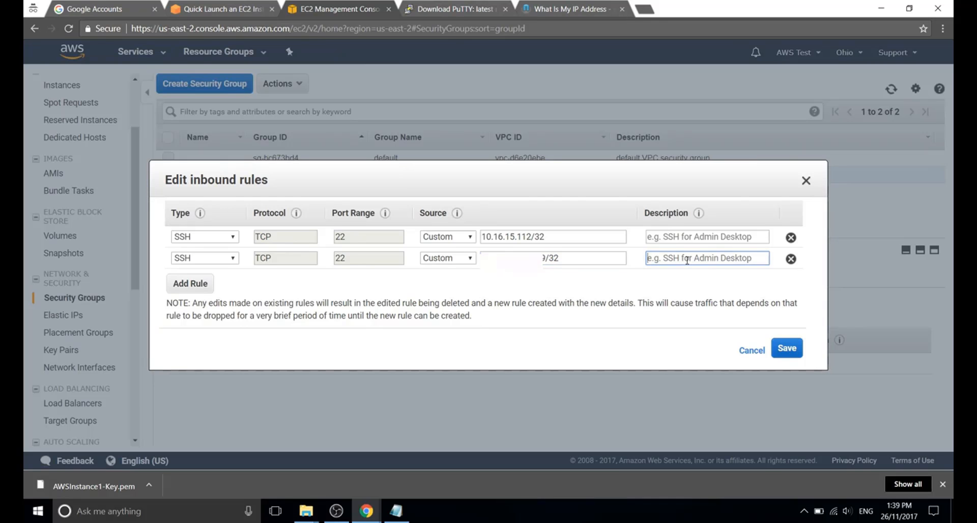
pyautogui.write('ssh from home')
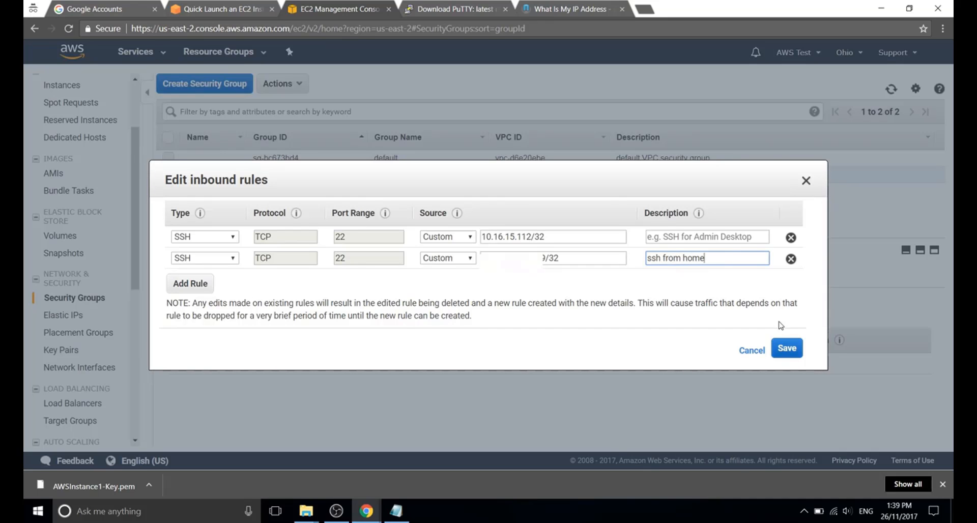
pyautogui.click(785, 349)
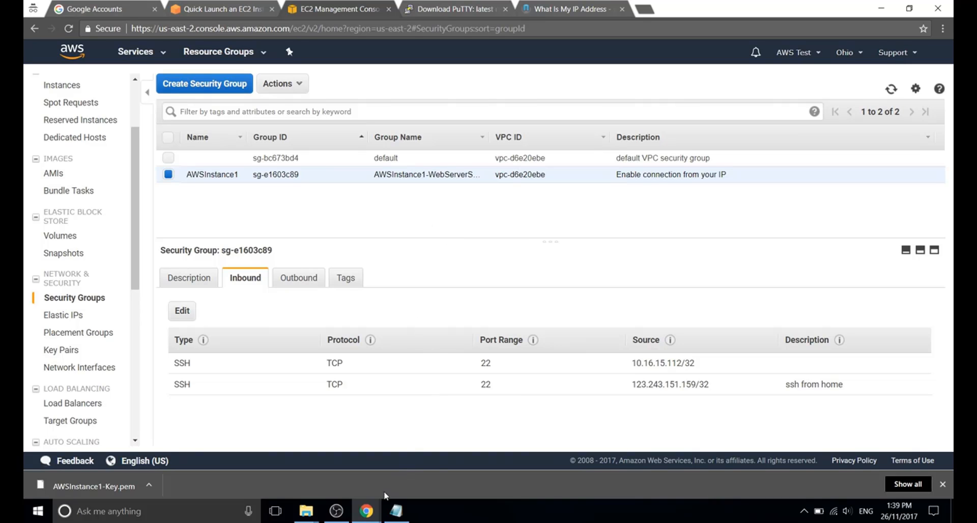
# Launch PuTTY, load the saved AWS-Instance1 session and connect, accepting the host key; authentication fails.
pyautogui.moveTo(306, 512)
pyautogui.click(362, 483)
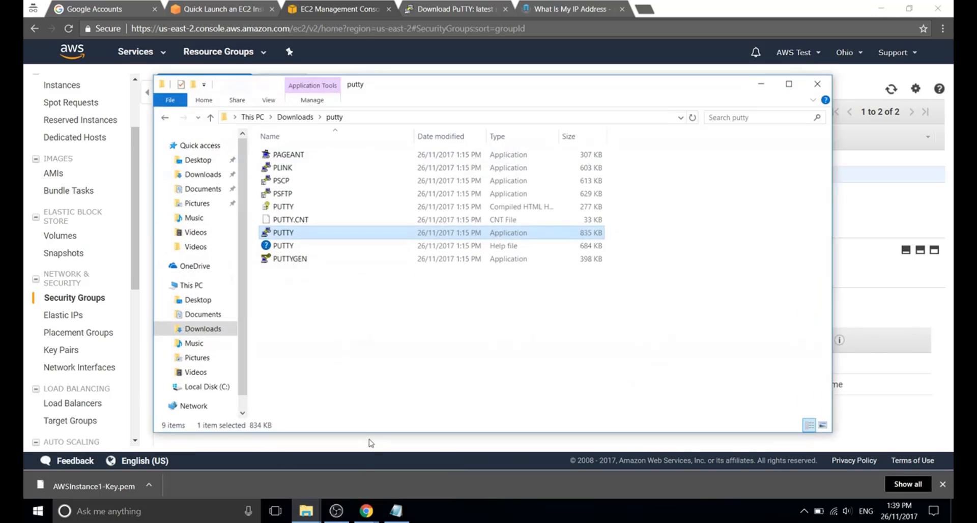
pyautogui.doubleClick(283, 232)
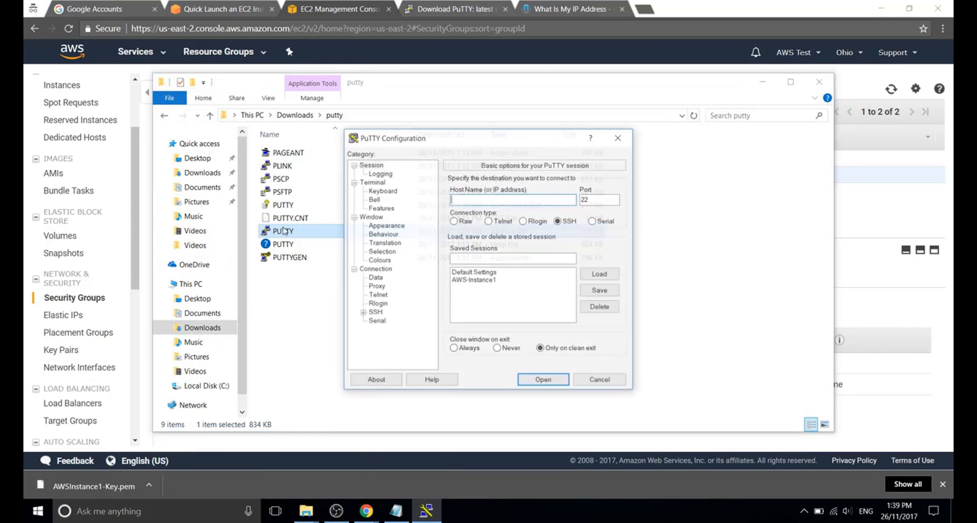
pyautogui.click(476, 281)
pyautogui.click(601, 274)
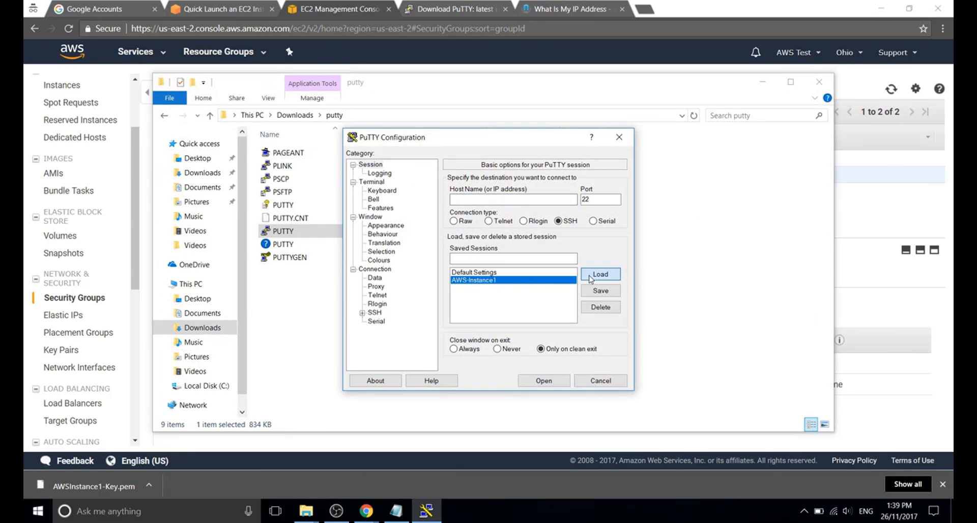
pyautogui.click(543, 381)
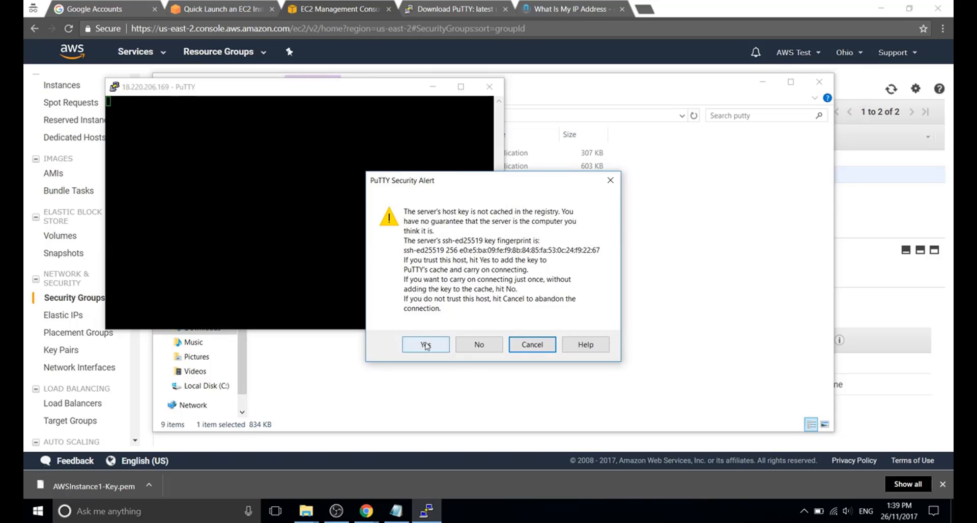
pyautogui.click(427, 345)
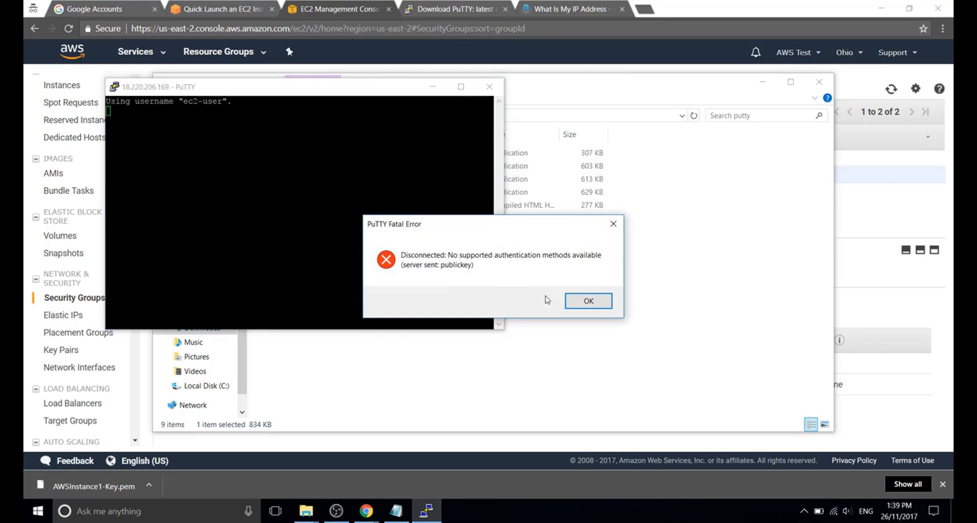
pyautogui.click(583, 307)
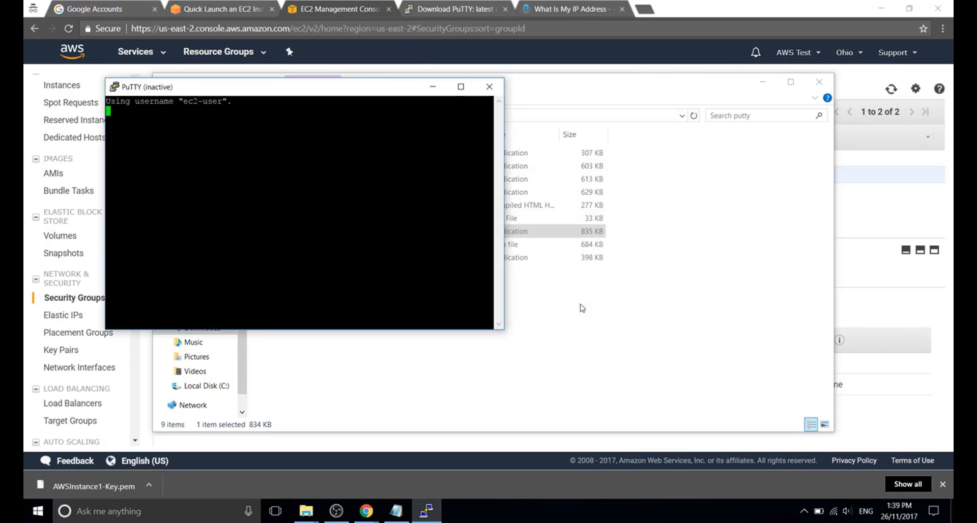
# Close the dead terminal, relaunch PuTTY and set AWSInstance1-Key.ppk as the SSH private key.
pyautogui.click(490, 87)
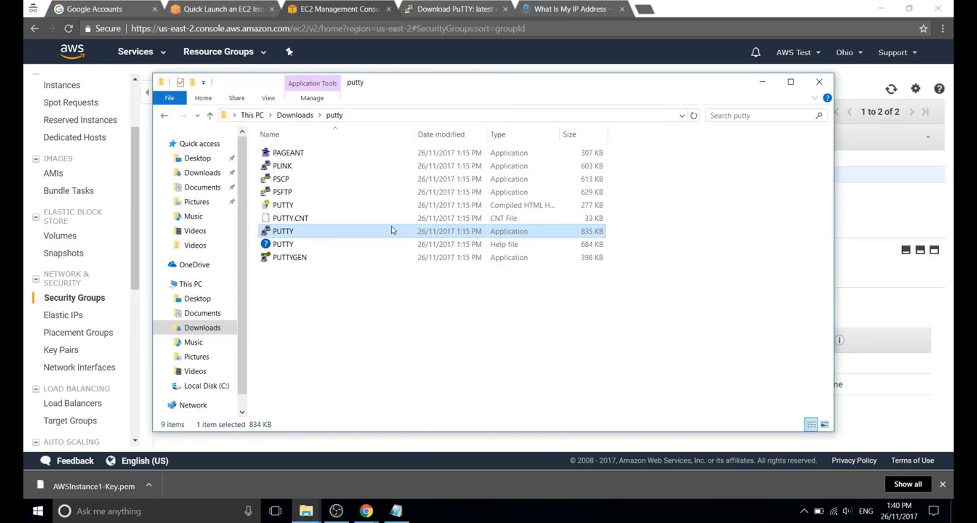
pyautogui.doubleClick(297, 233)
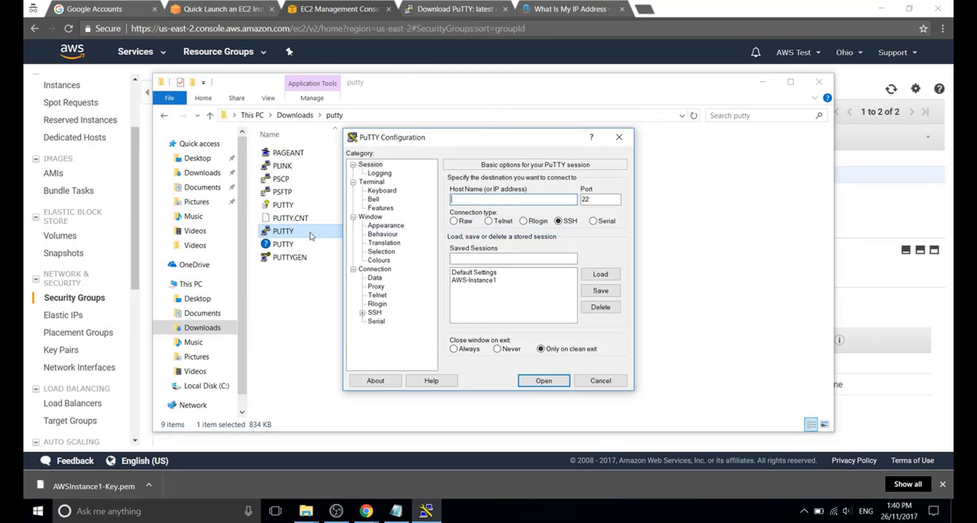
pyautogui.click(374, 313)
pyautogui.click(363, 313)
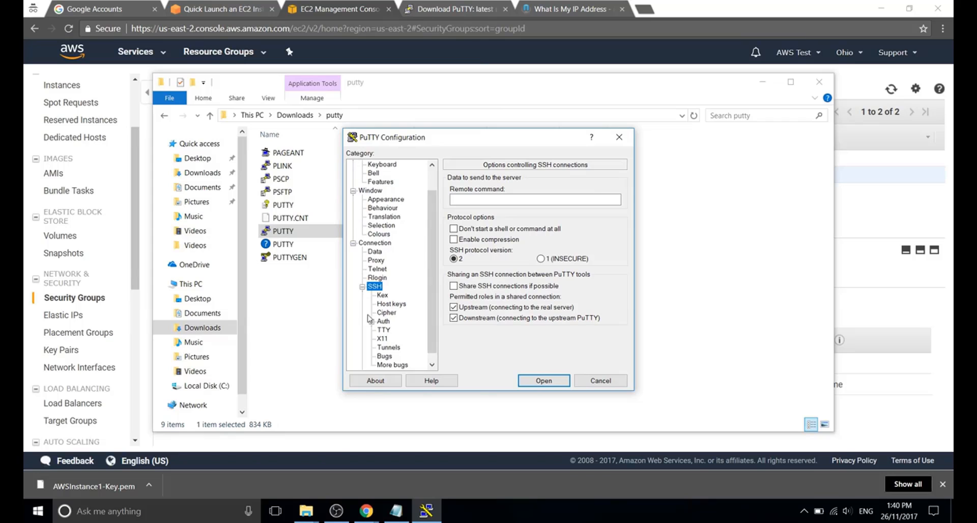
pyautogui.click(383, 322)
pyautogui.click(602, 300)
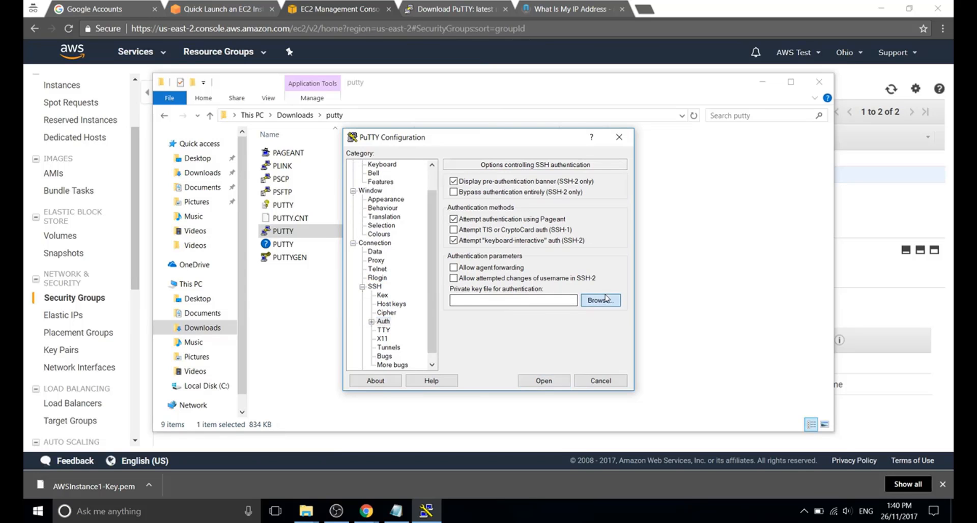
pyautogui.click(464, 246)
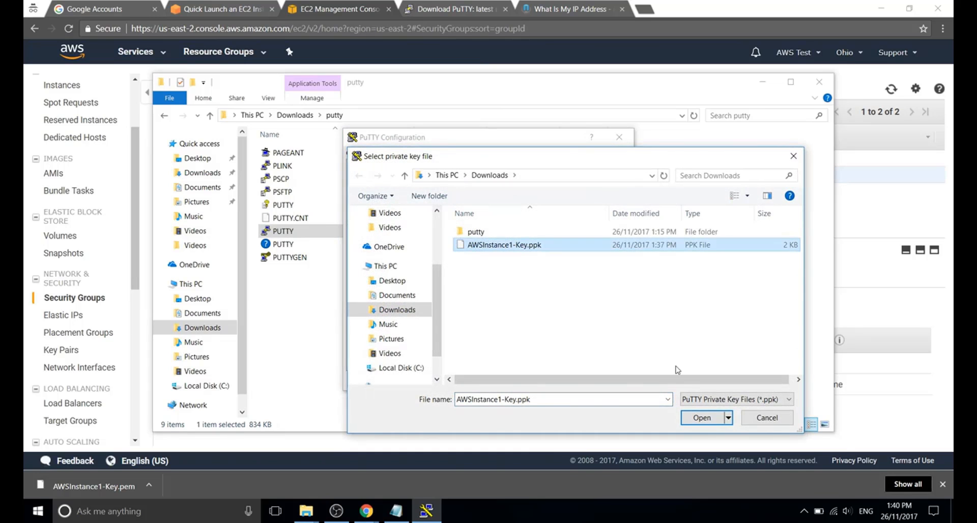
pyautogui.click(700, 418)
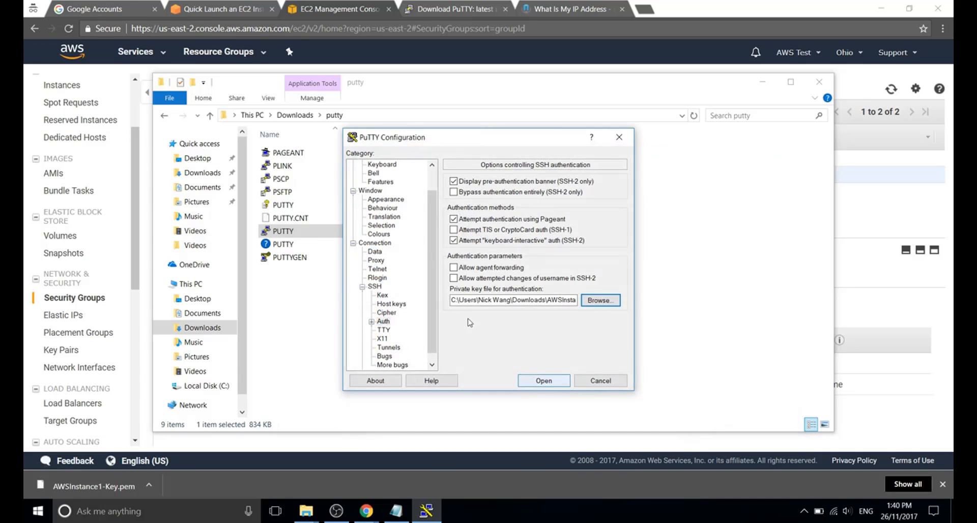
pyautogui.moveTo(435, 295); pyautogui.dragTo(434, 214)
pyautogui.click(371, 164)
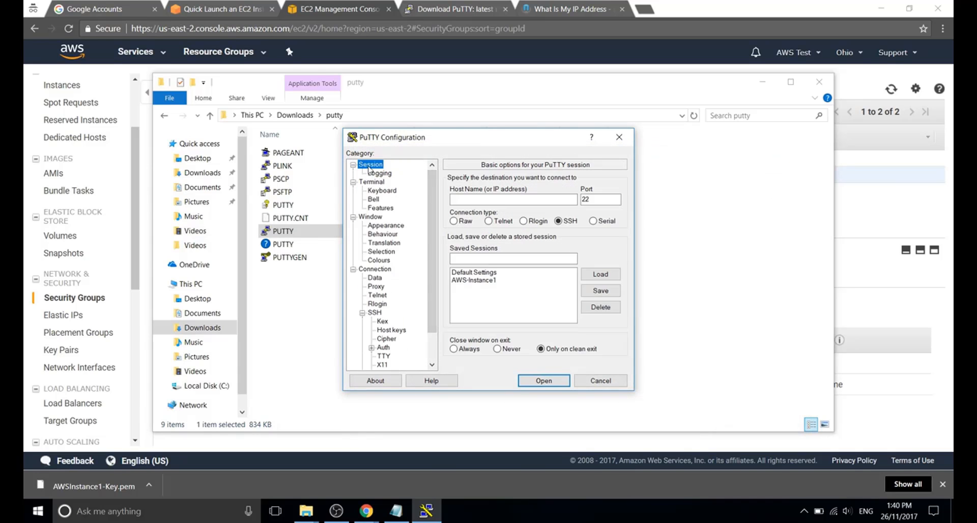
# Load and save the AWS-Instance1 session, then connect; authentication fails again, offering only publickey.
pyautogui.click(482, 281)
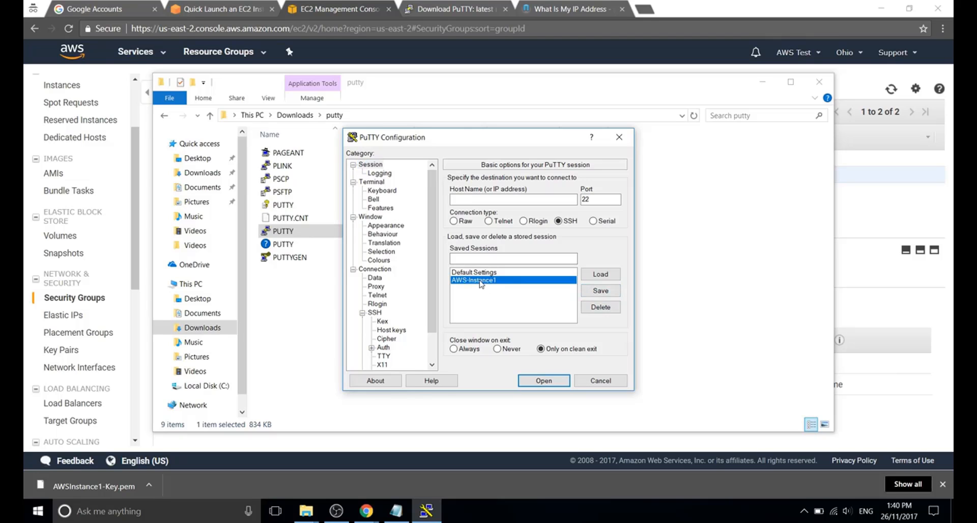
pyautogui.click(599, 277)
pyautogui.click(600, 293)
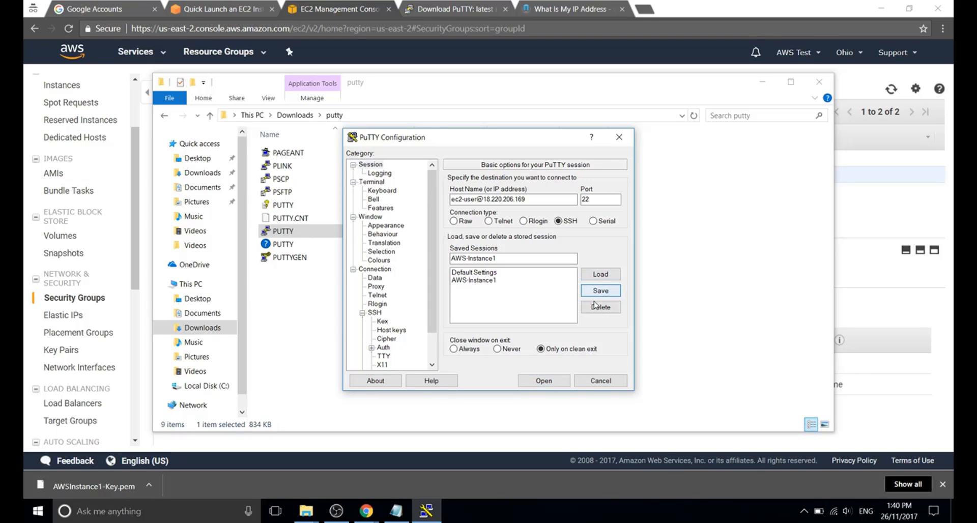
pyautogui.click(544, 380)
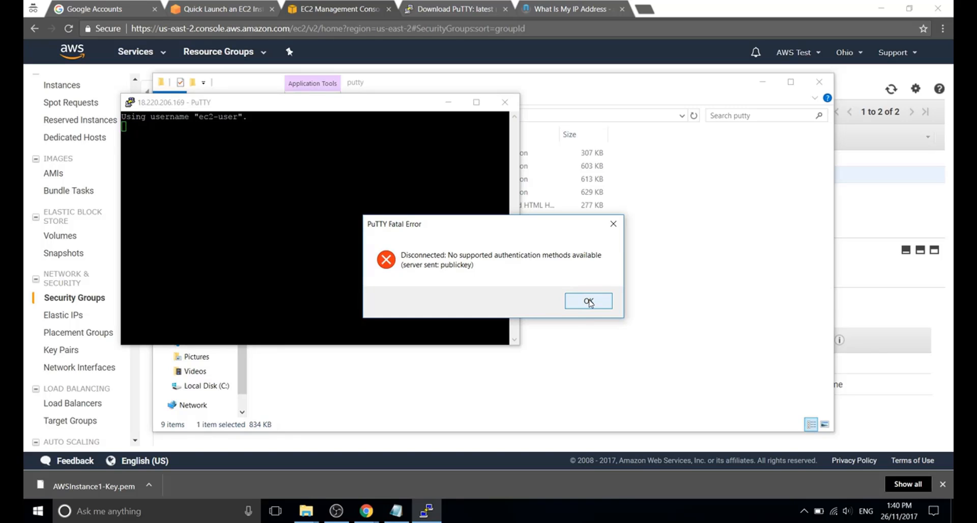
pyautogui.click(589, 302)
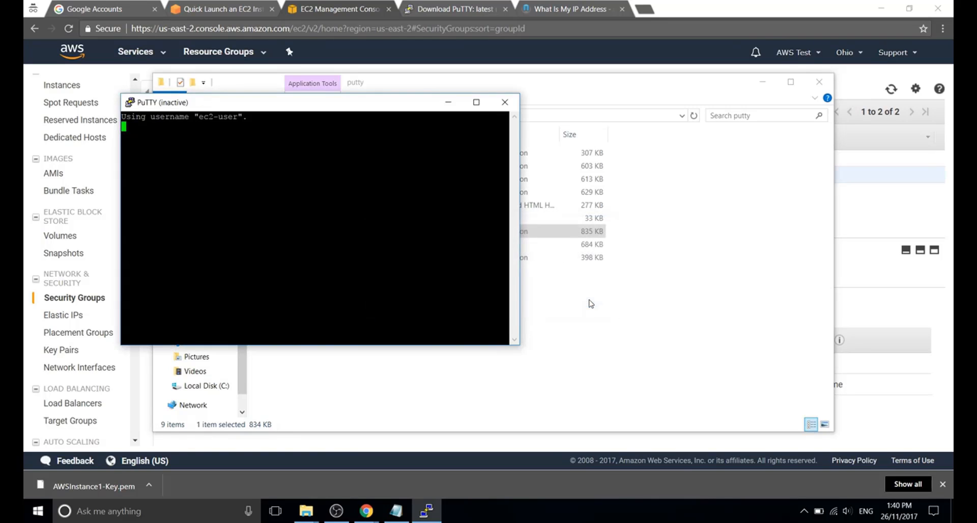
# Close the inactive terminal, relaunch PuTTY and load the saved AWS-Instance1 session.
pyautogui.click(505, 102)
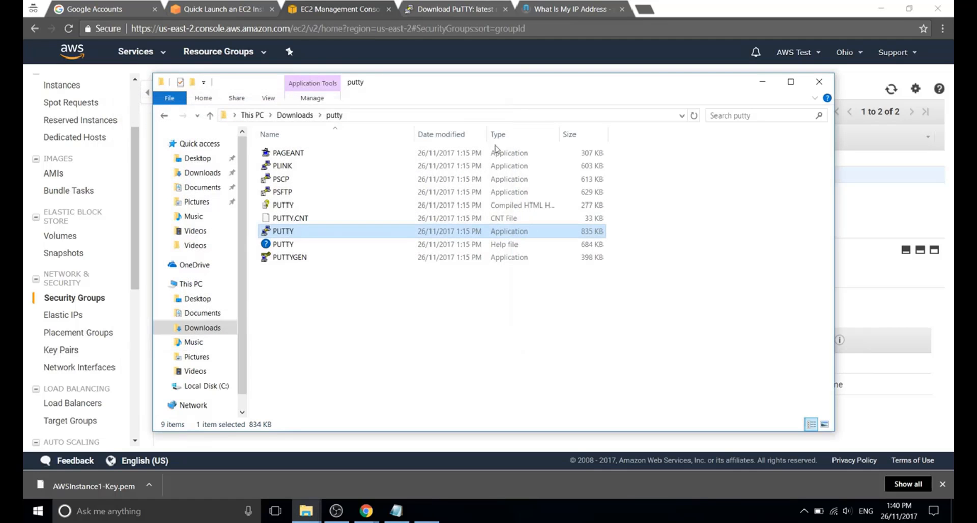
pyautogui.click(322, 295)
pyautogui.doubleClick(283, 231)
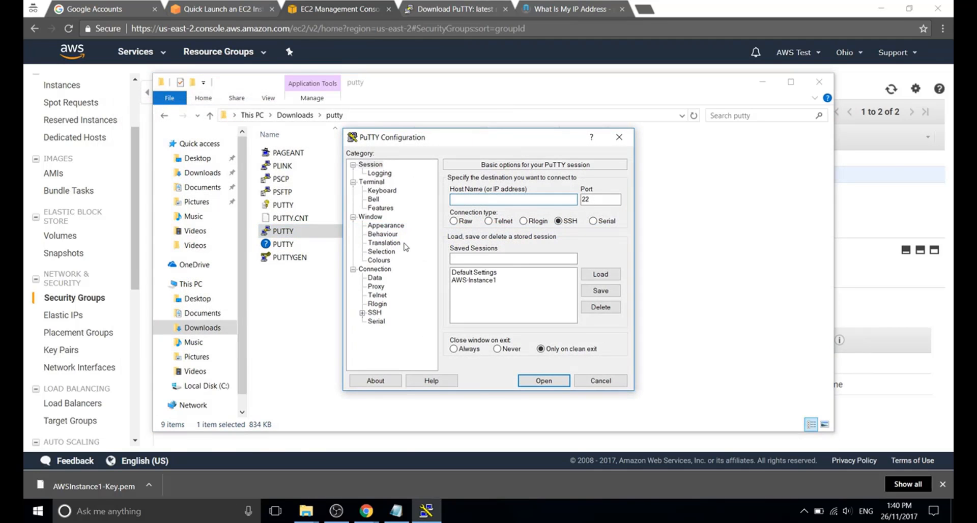
pyautogui.click(474, 280)
pyautogui.click(601, 275)
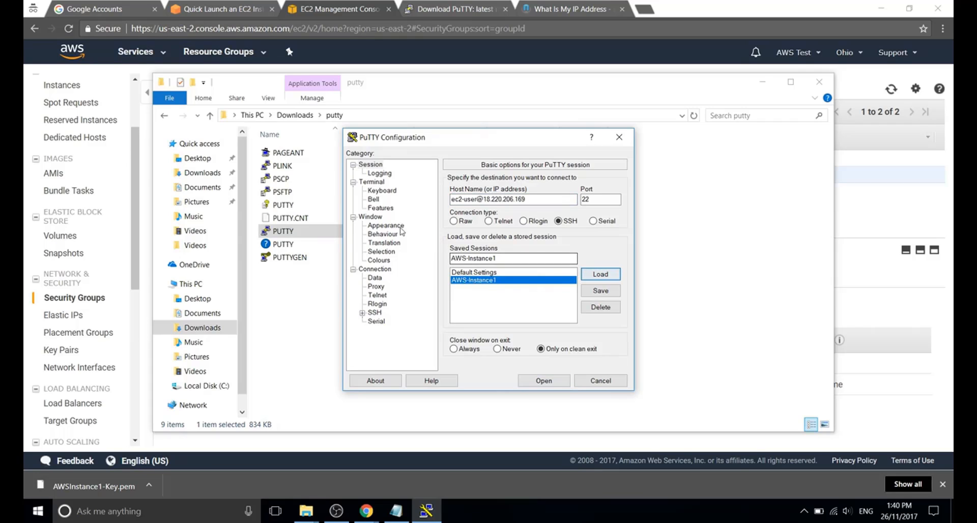
# Use AWSInstance1-Key.ppk as the SSH Auth private key and connect, reaching the ec2-user shell.
pyautogui.click(361, 314)
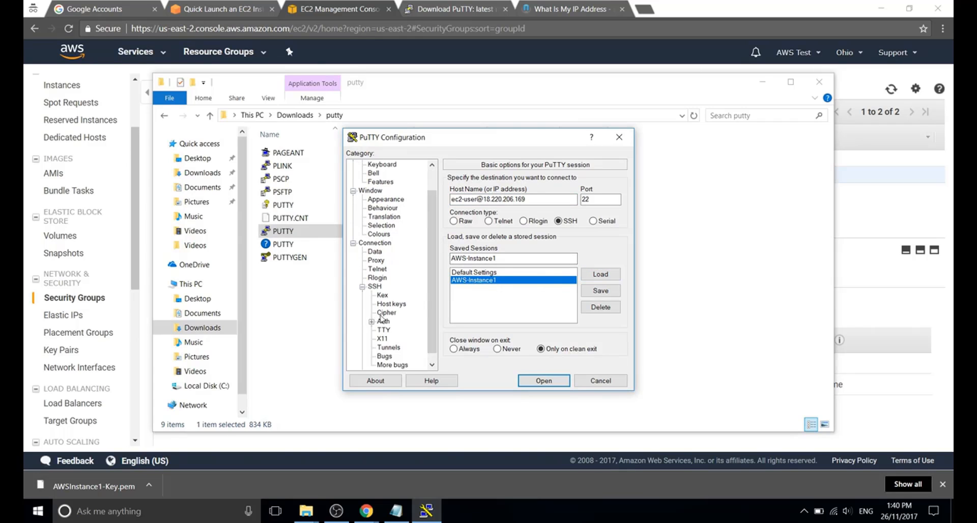
pyautogui.click(383, 321)
pyautogui.click(599, 300)
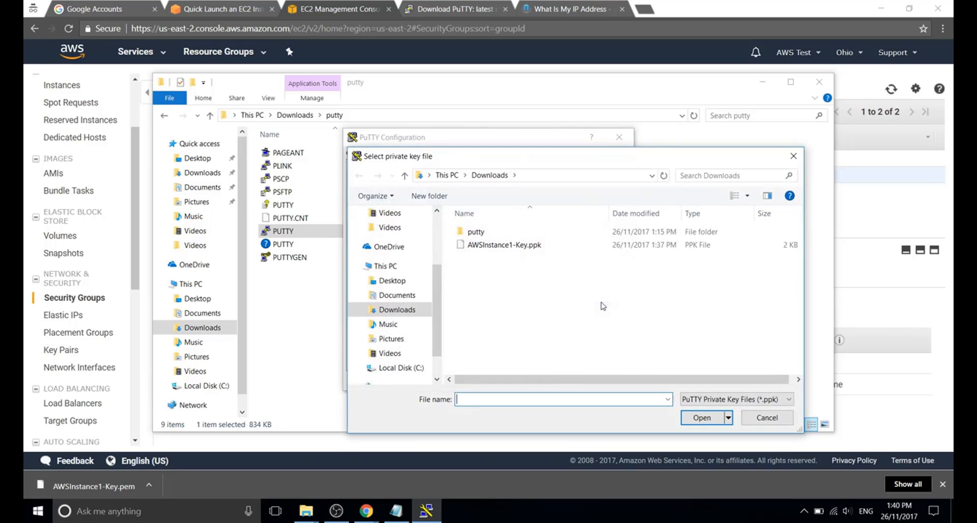
pyautogui.click(498, 246)
pyautogui.doubleClick(498, 247)
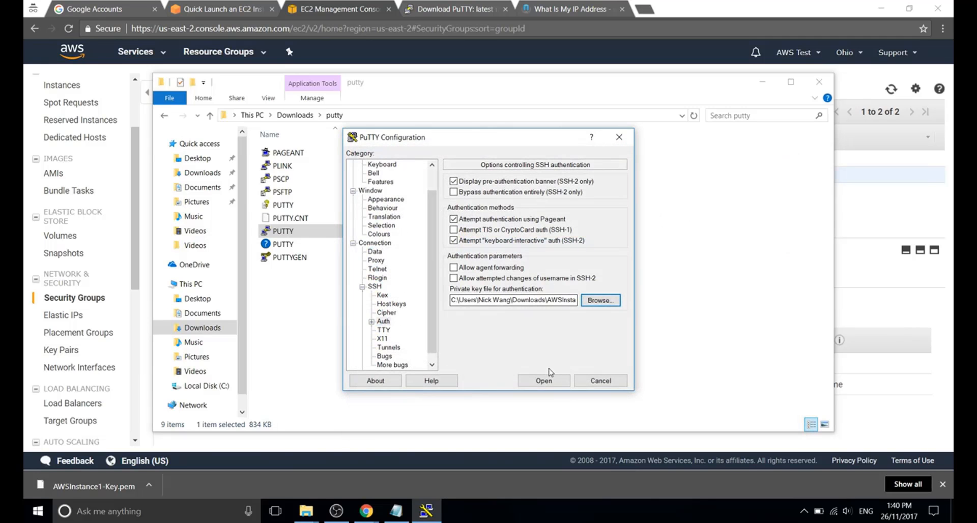
pyautogui.moveTo(433, 270); pyautogui.dragTo(433, 249)
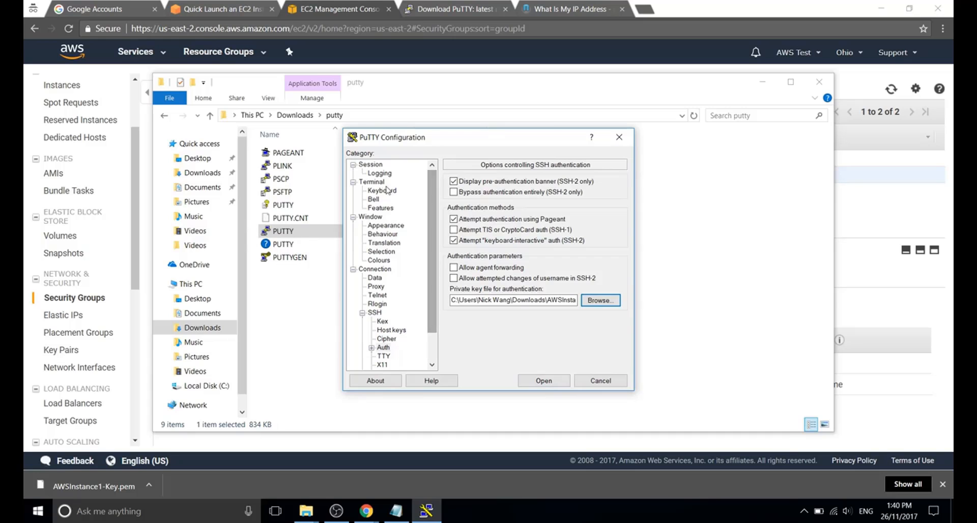
pyautogui.click(371, 166)
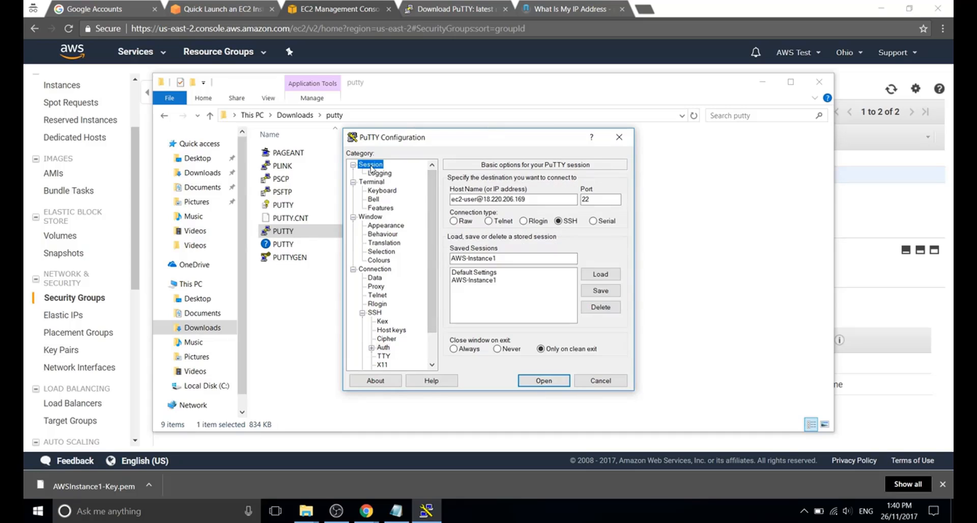
pyautogui.click(543, 381)
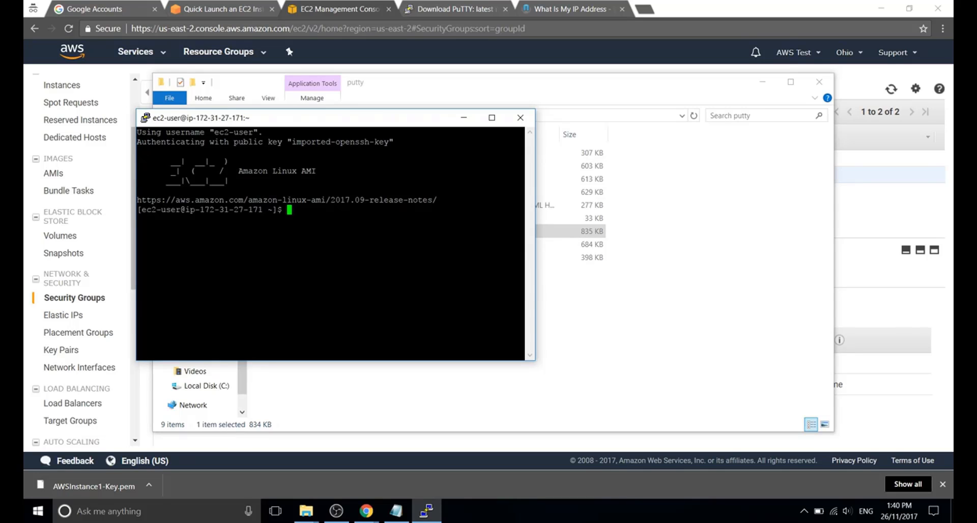
# Run ls in the home directory, then cd / to move to the root directory.
pyautogui.write('ls')
pyautogui.press('Return')
pyautogui.write('cd /')
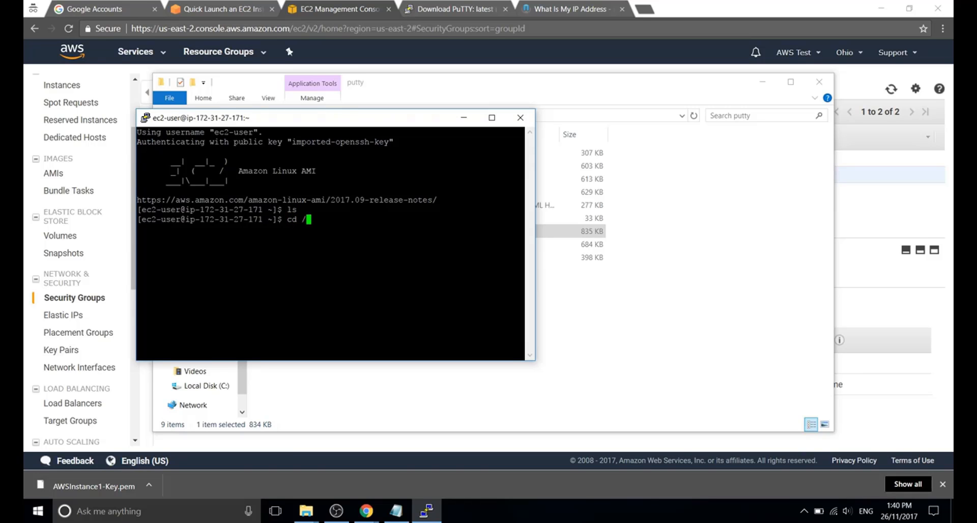
pyautogui.press('Return')
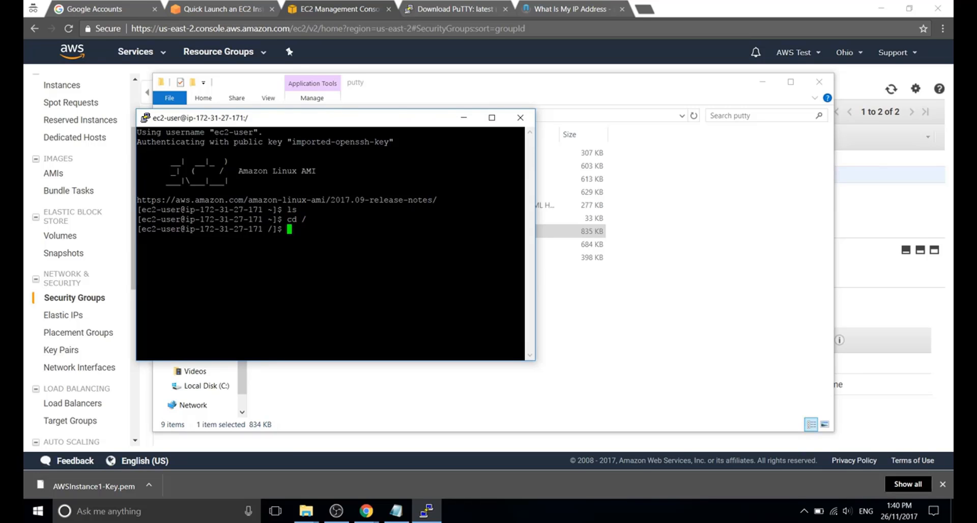